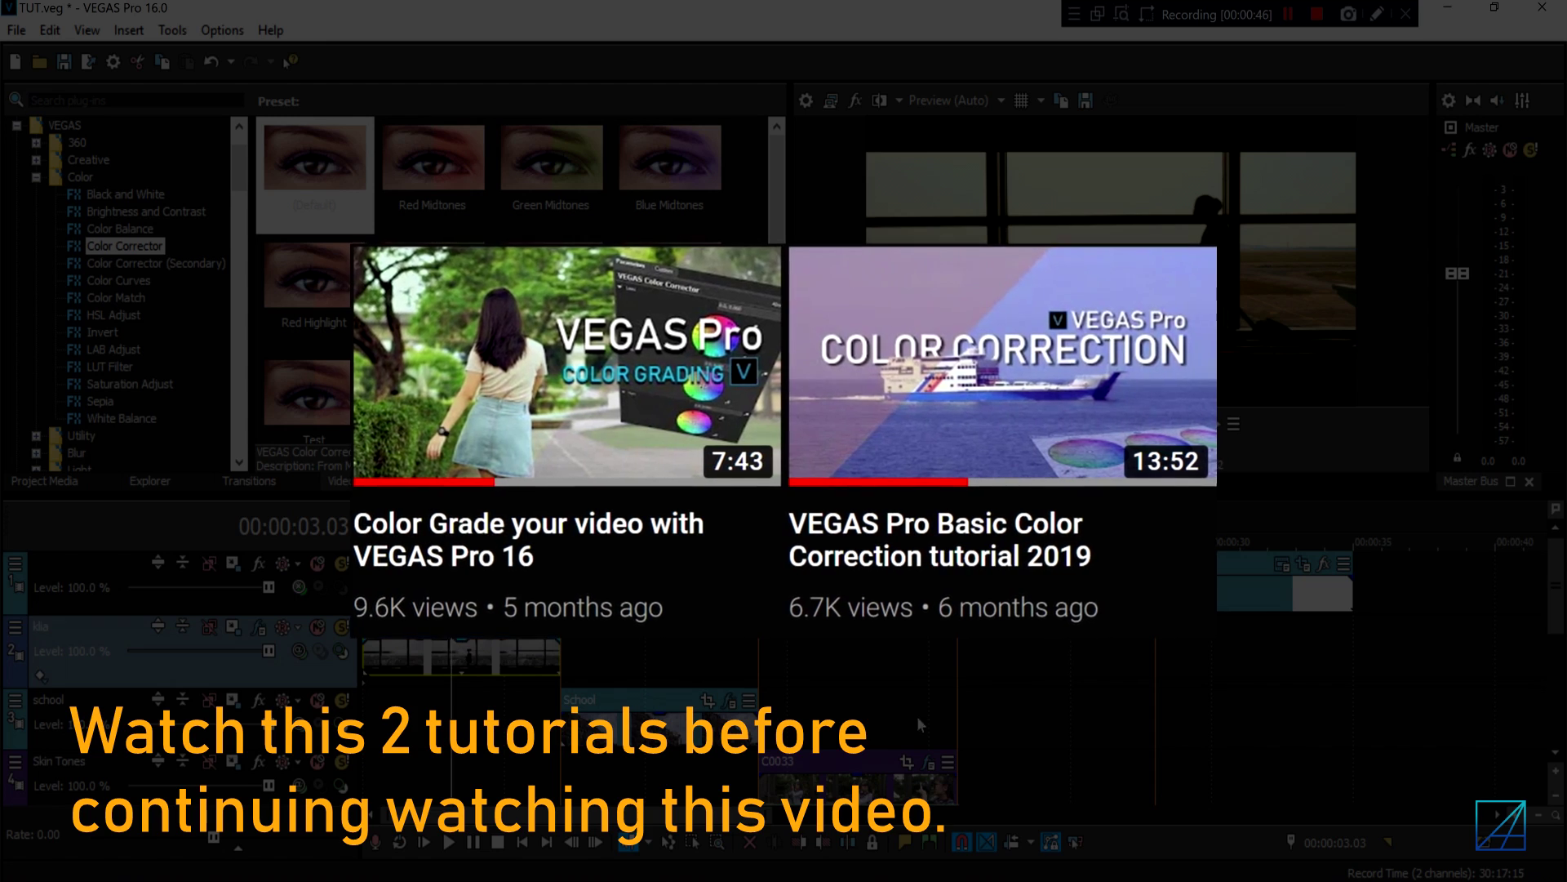
Preview the footage of the KLIA Airport, School, C0033, Fight and C0035 clips along the timeline.
{"action": "scroll", "coordinate": [1534, 604], "scroll_direction": "down", "scroll_amount": 4}
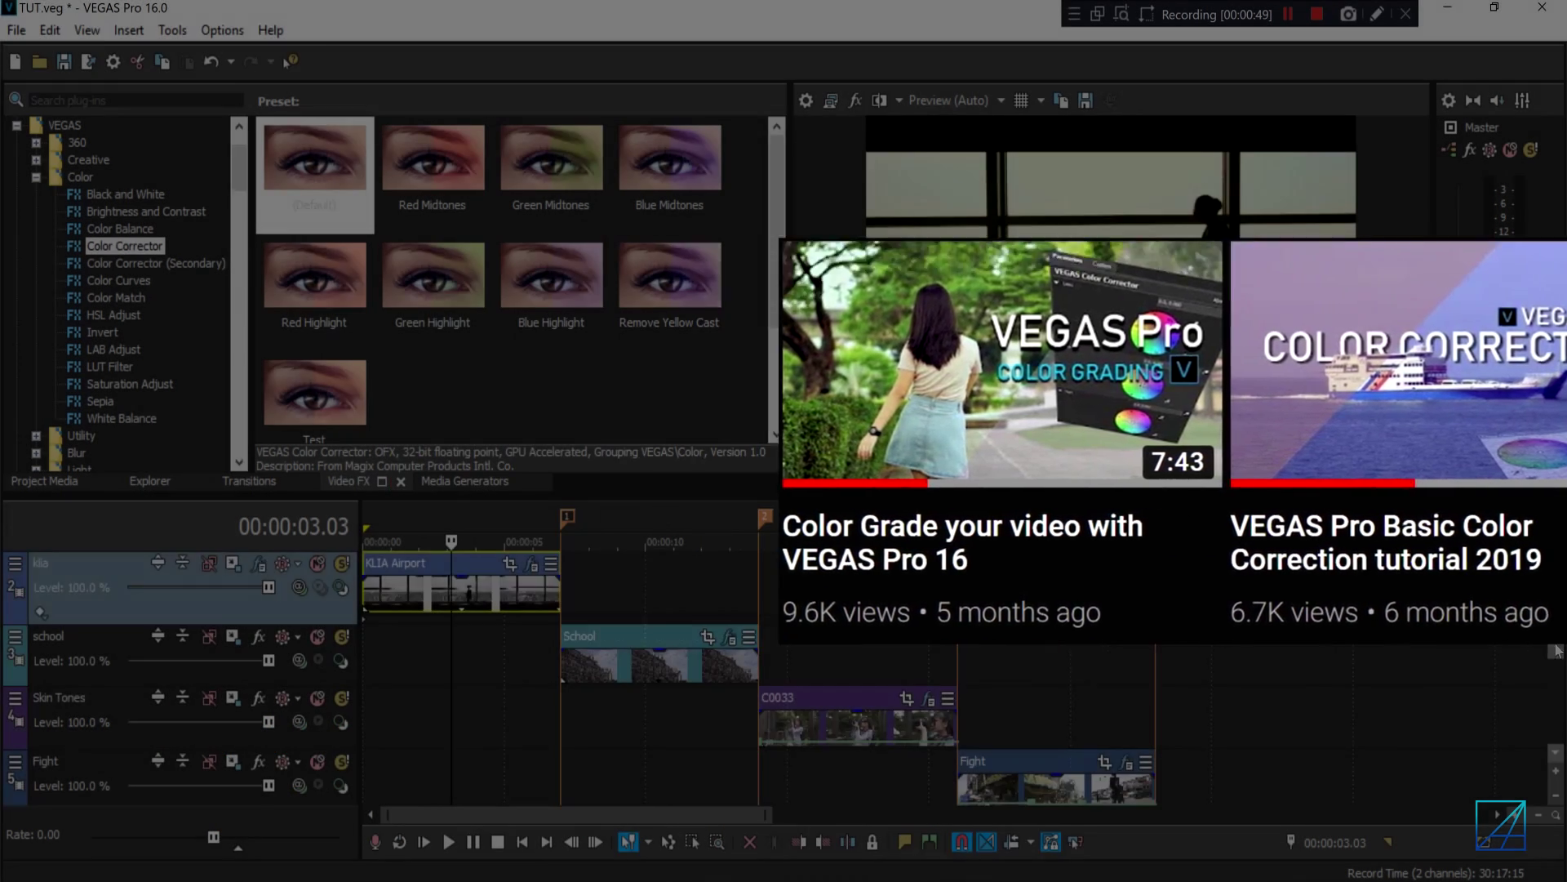
{"action": "scroll", "coordinate": [1536, 645], "scroll_direction": "up", "scroll_amount": 4}
{"action": "left_click", "coordinate": [446, 719]}
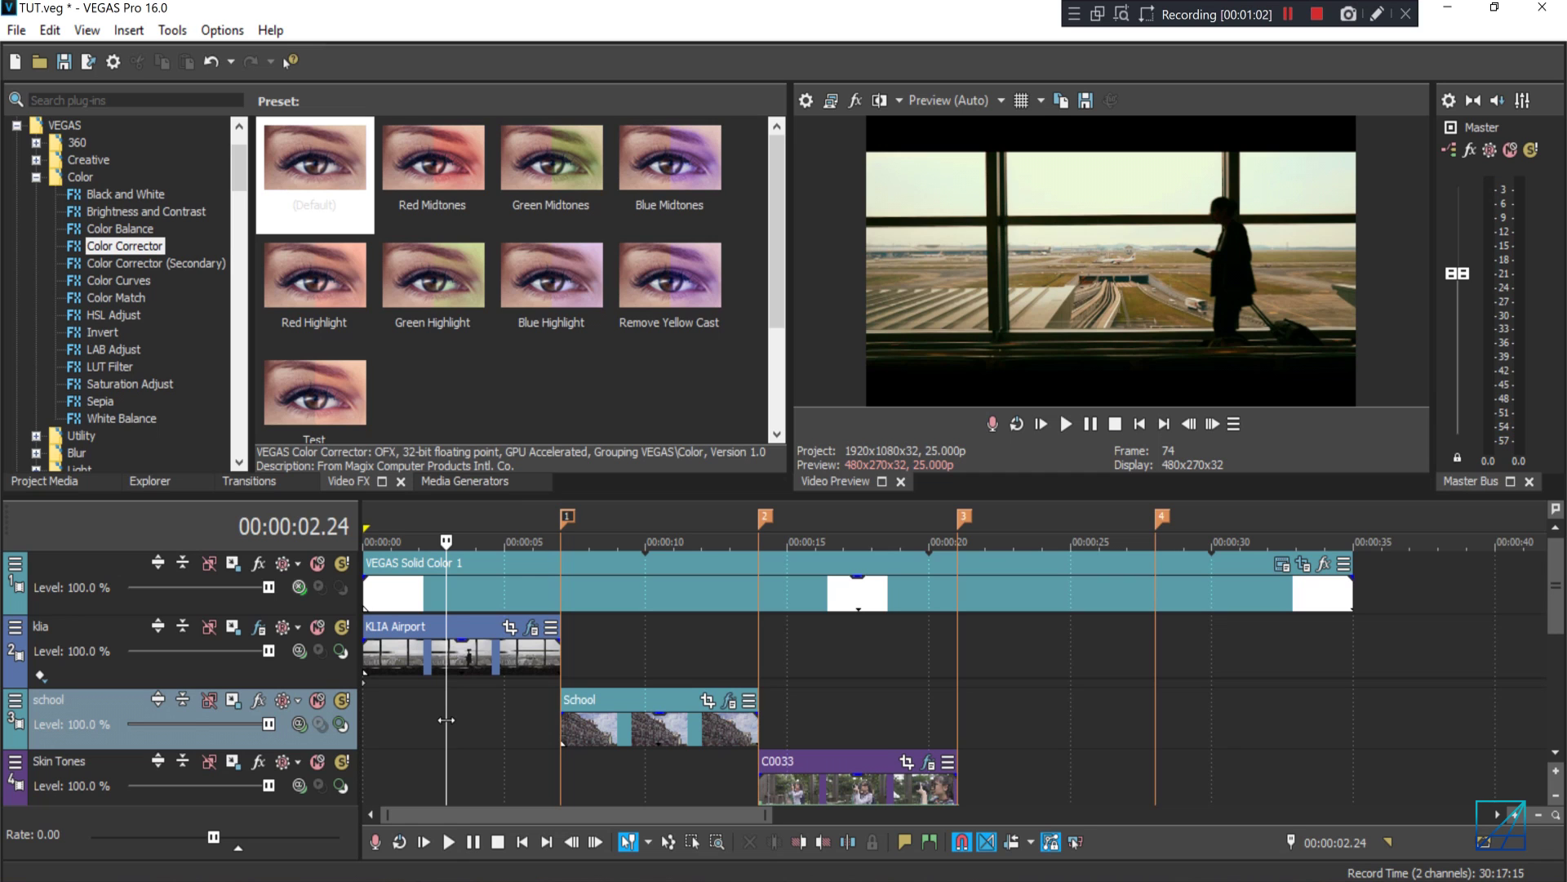
{"action": "scroll", "coordinate": [1555, 583], "scroll_direction": "down", "scroll_amount": 4}
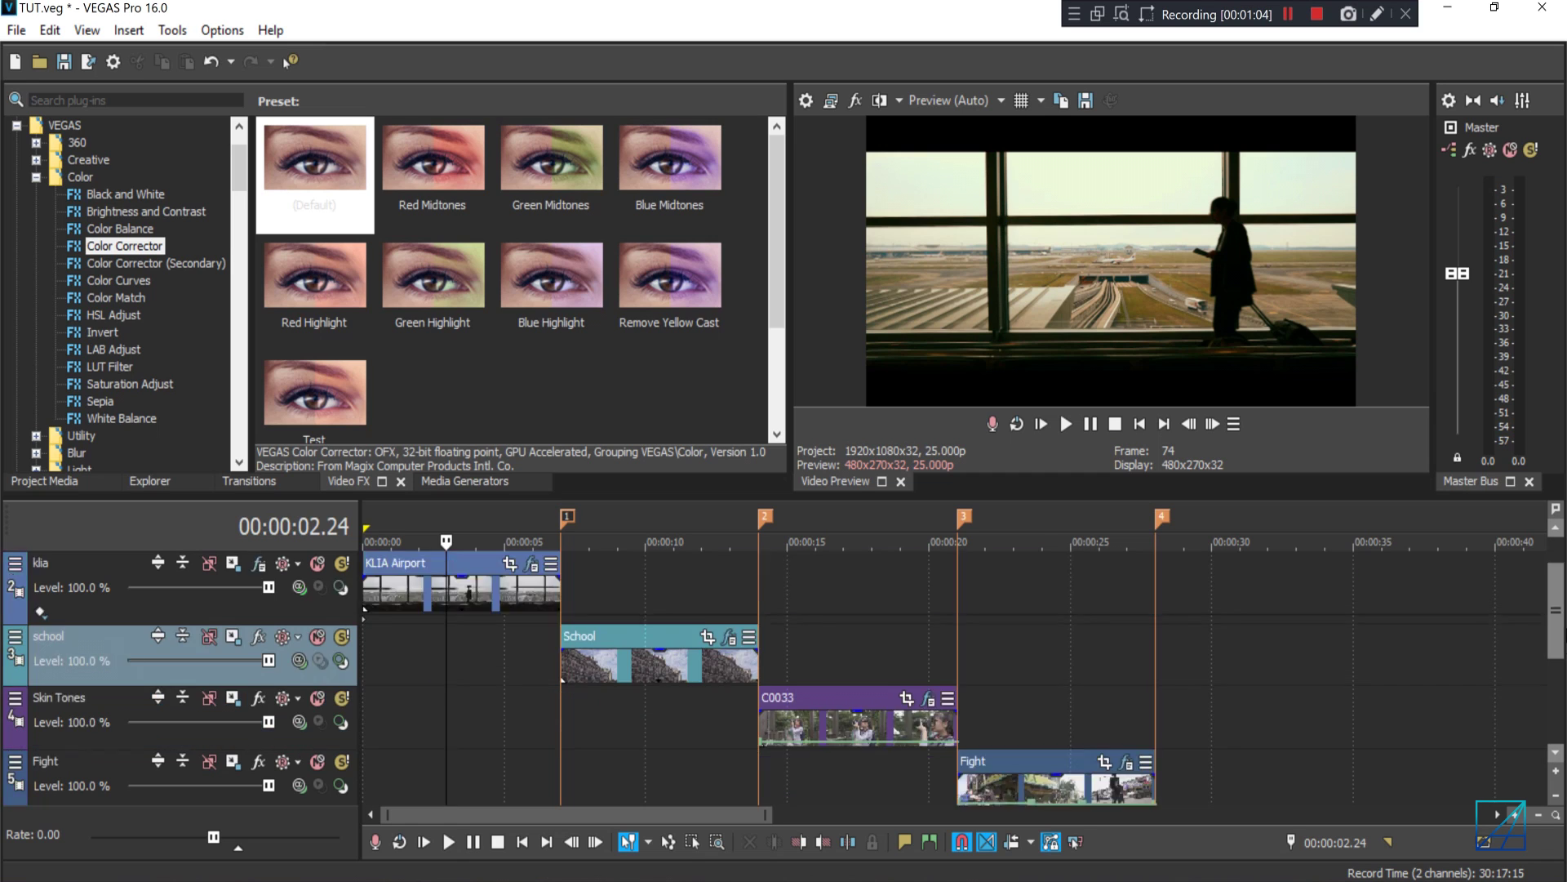
{"action": "scroll", "coordinate": [1538, 609], "scroll_direction": "up", "scroll_amount": 3}
{"action": "left_click", "coordinate": [498, 645]}
{"action": "scroll", "coordinate": [506, 645], "scroll_direction": "down", "scroll_amount": 2}
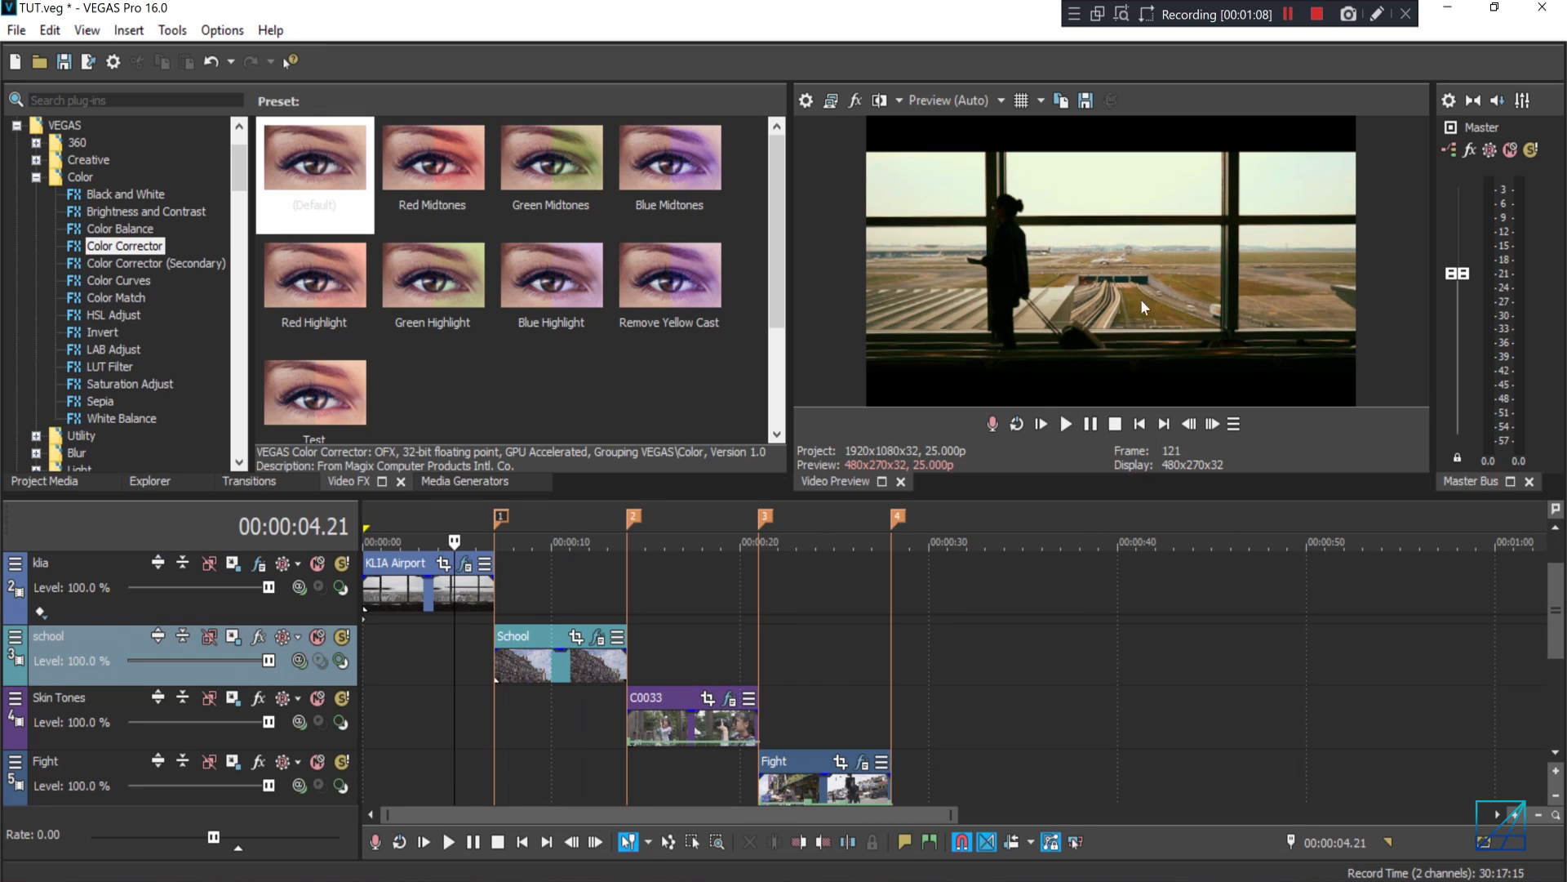
{"action": "left_click", "coordinate": [559, 599]}
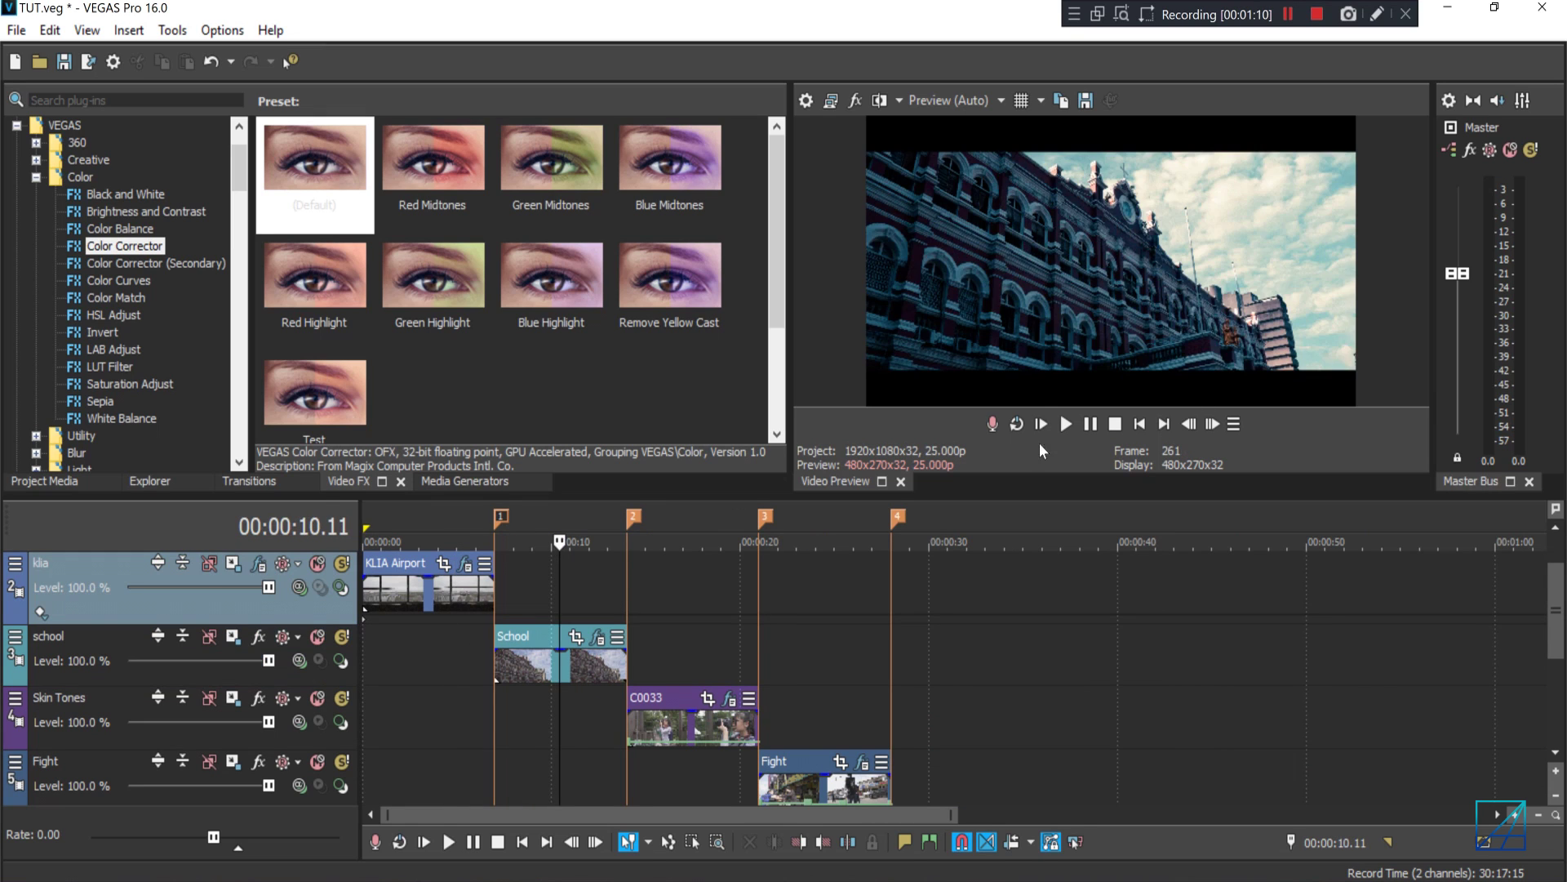
{"action": "left_click", "coordinate": [672, 622]}
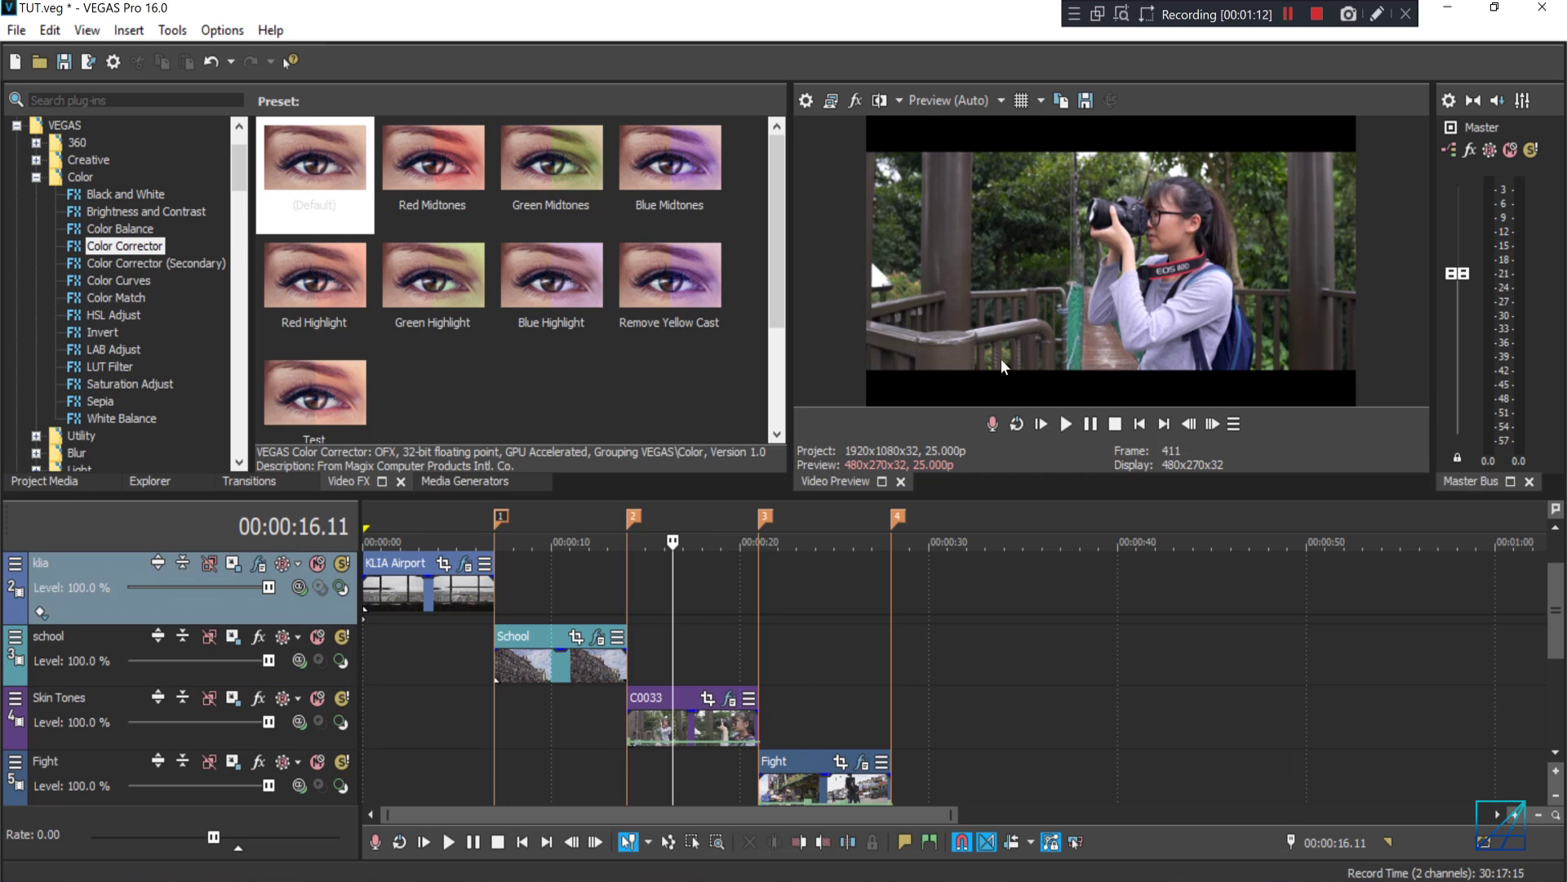
{"action": "left_click", "coordinate": [834, 711]}
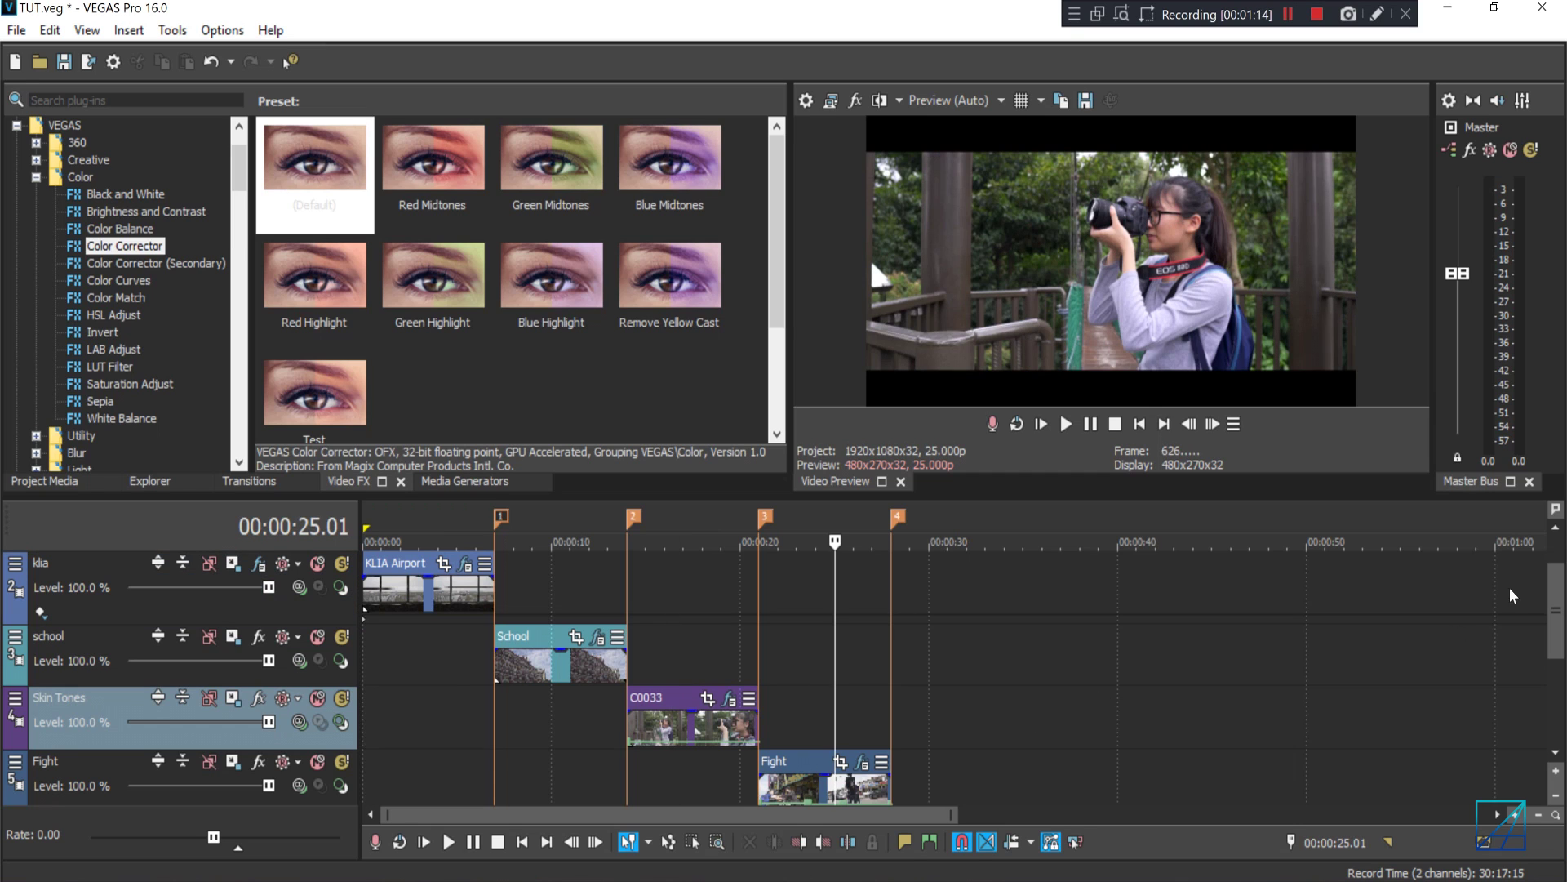
{"action": "left_click_drag", "start_coordinate": [1556, 608], "coordinate": [1555, 637]}
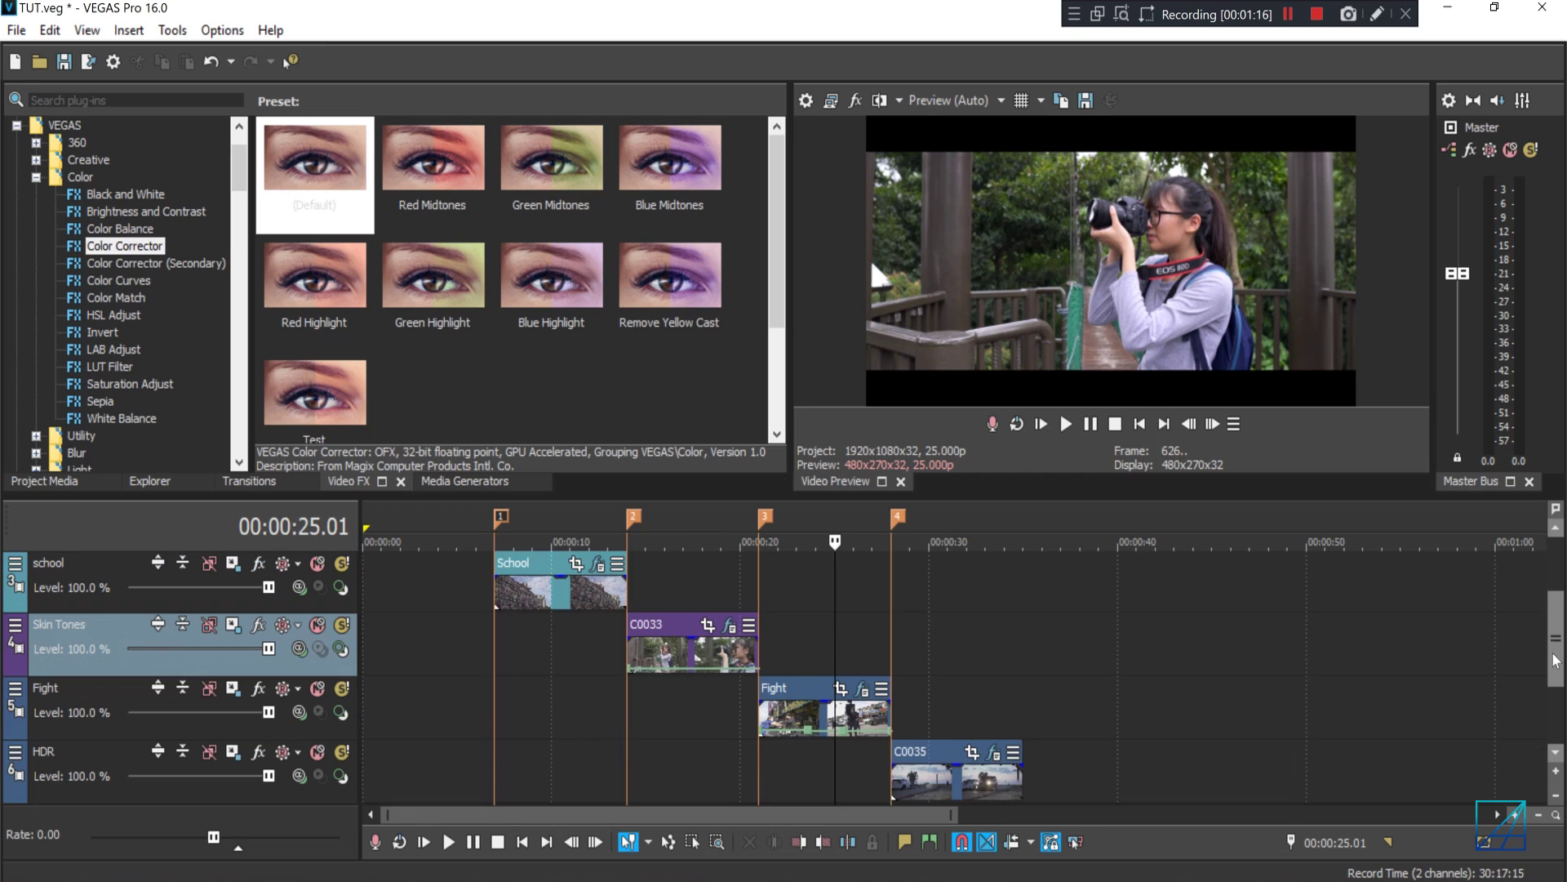
{"action": "left_click", "coordinate": [921, 692]}
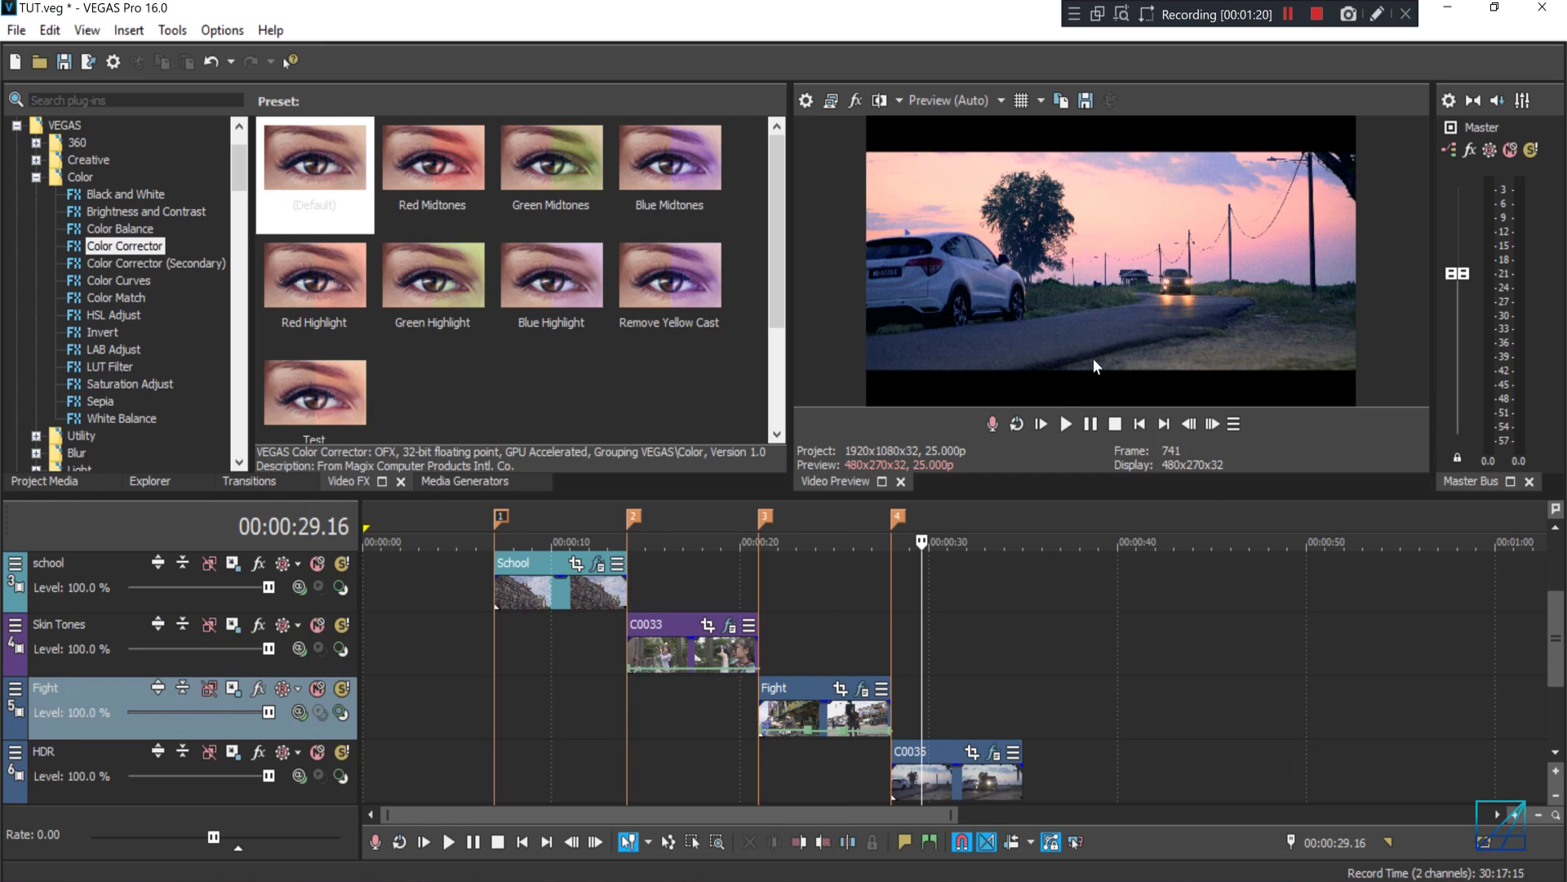
Return to the KLIA Airport clip and compare its preview with the effects bypassed and enabled.
{"action": "left_click", "coordinate": [427, 645]}
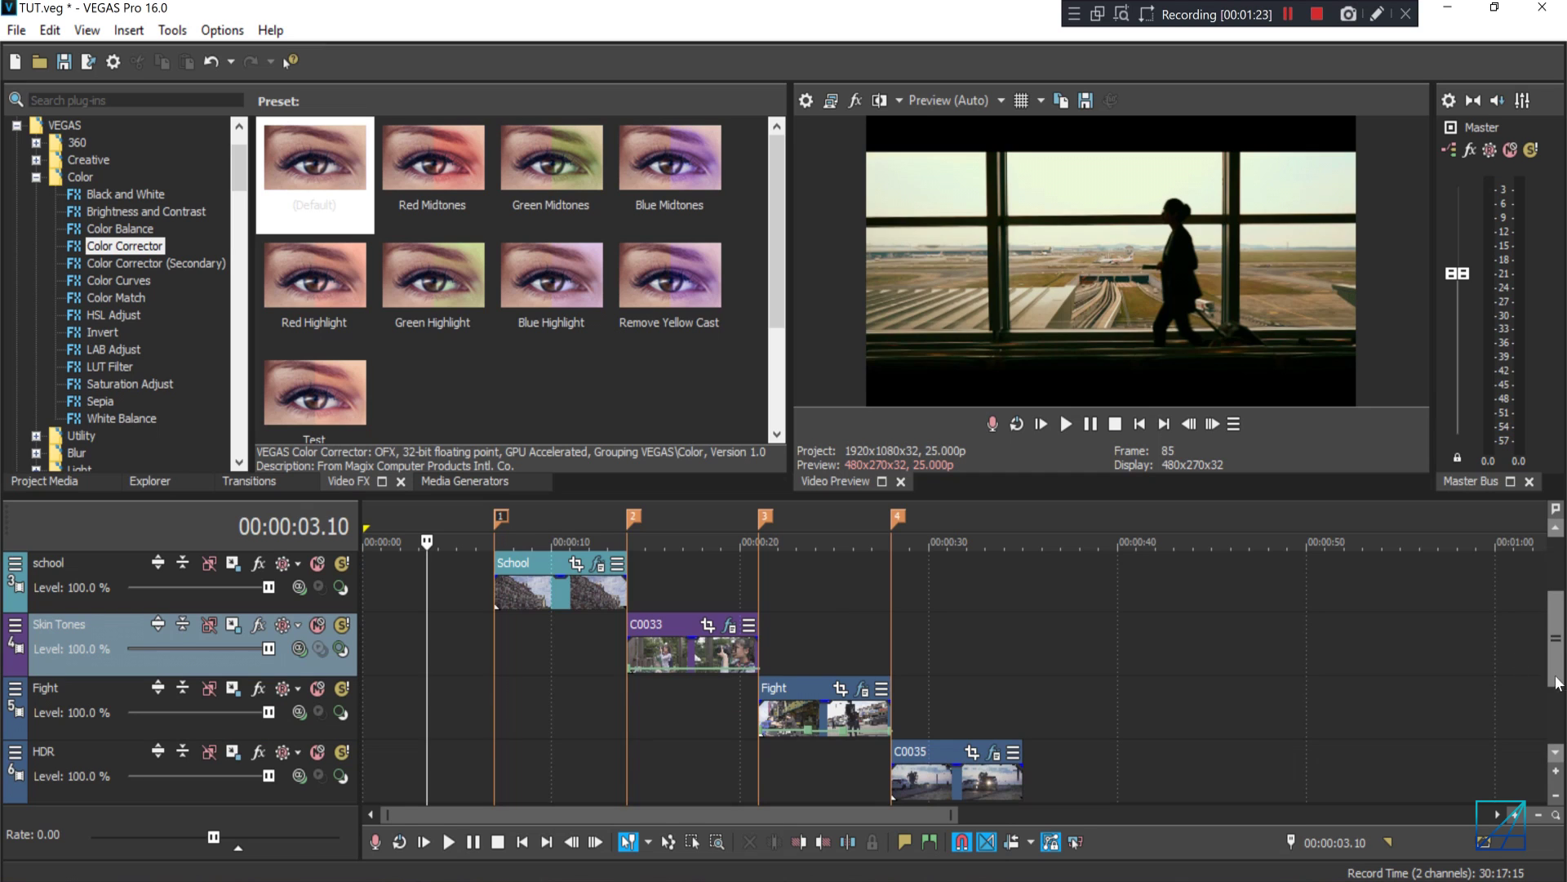
{"action": "left_click_drag", "start_coordinate": [1556, 683], "coordinate": [1556, 625]}
{"action": "left_click", "coordinate": [391, 693]}
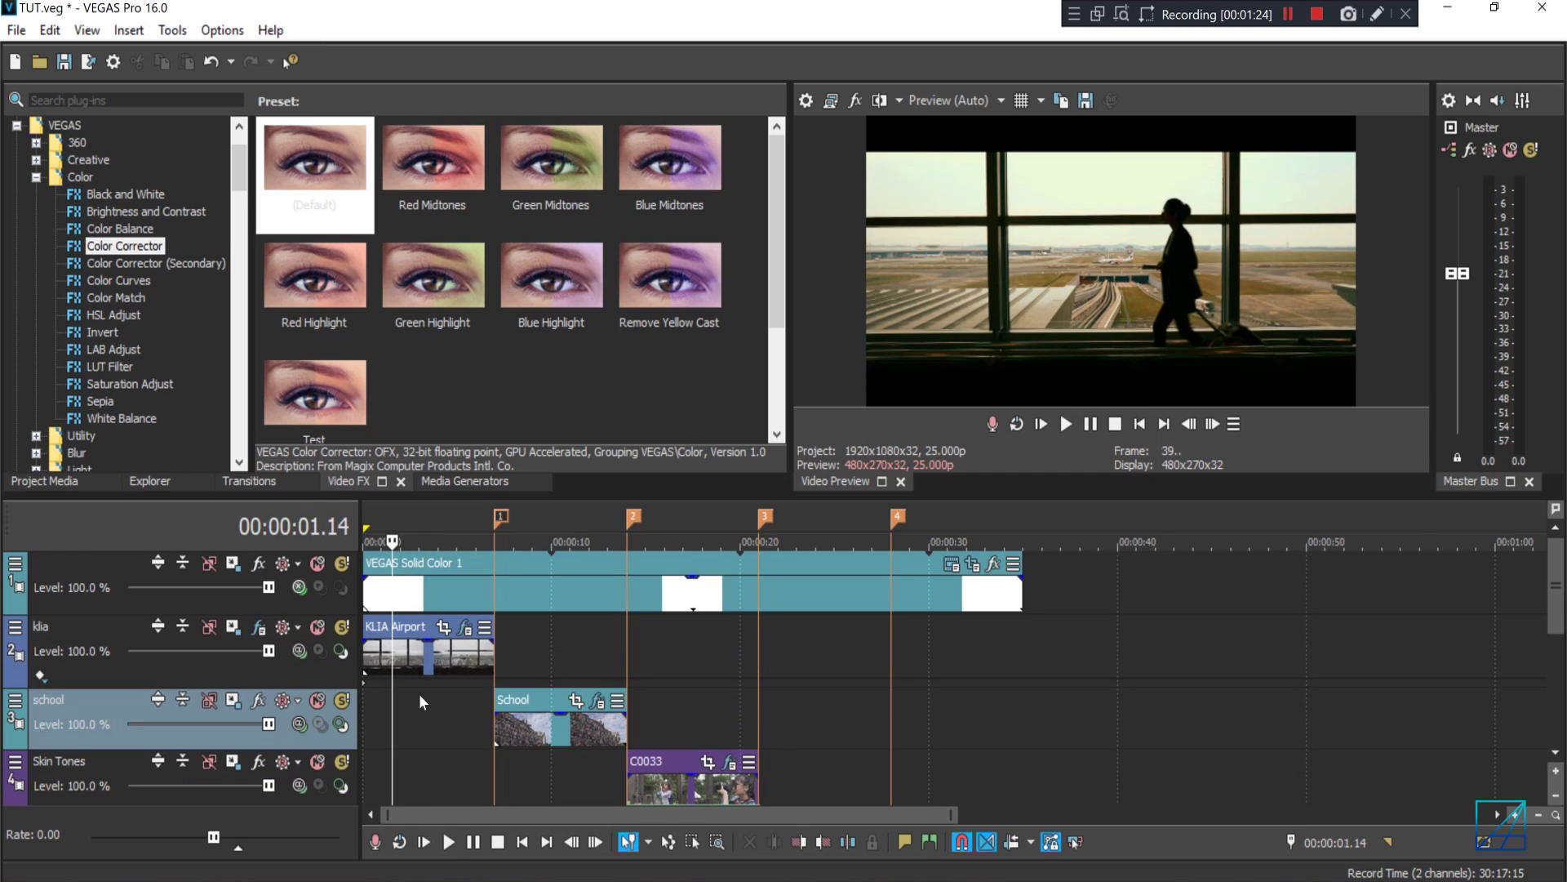
{"action": "left_click", "coordinate": [419, 693]}
{"action": "scroll", "coordinate": [419, 694], "scroll_direction": "up", "scroll_amount": 3}
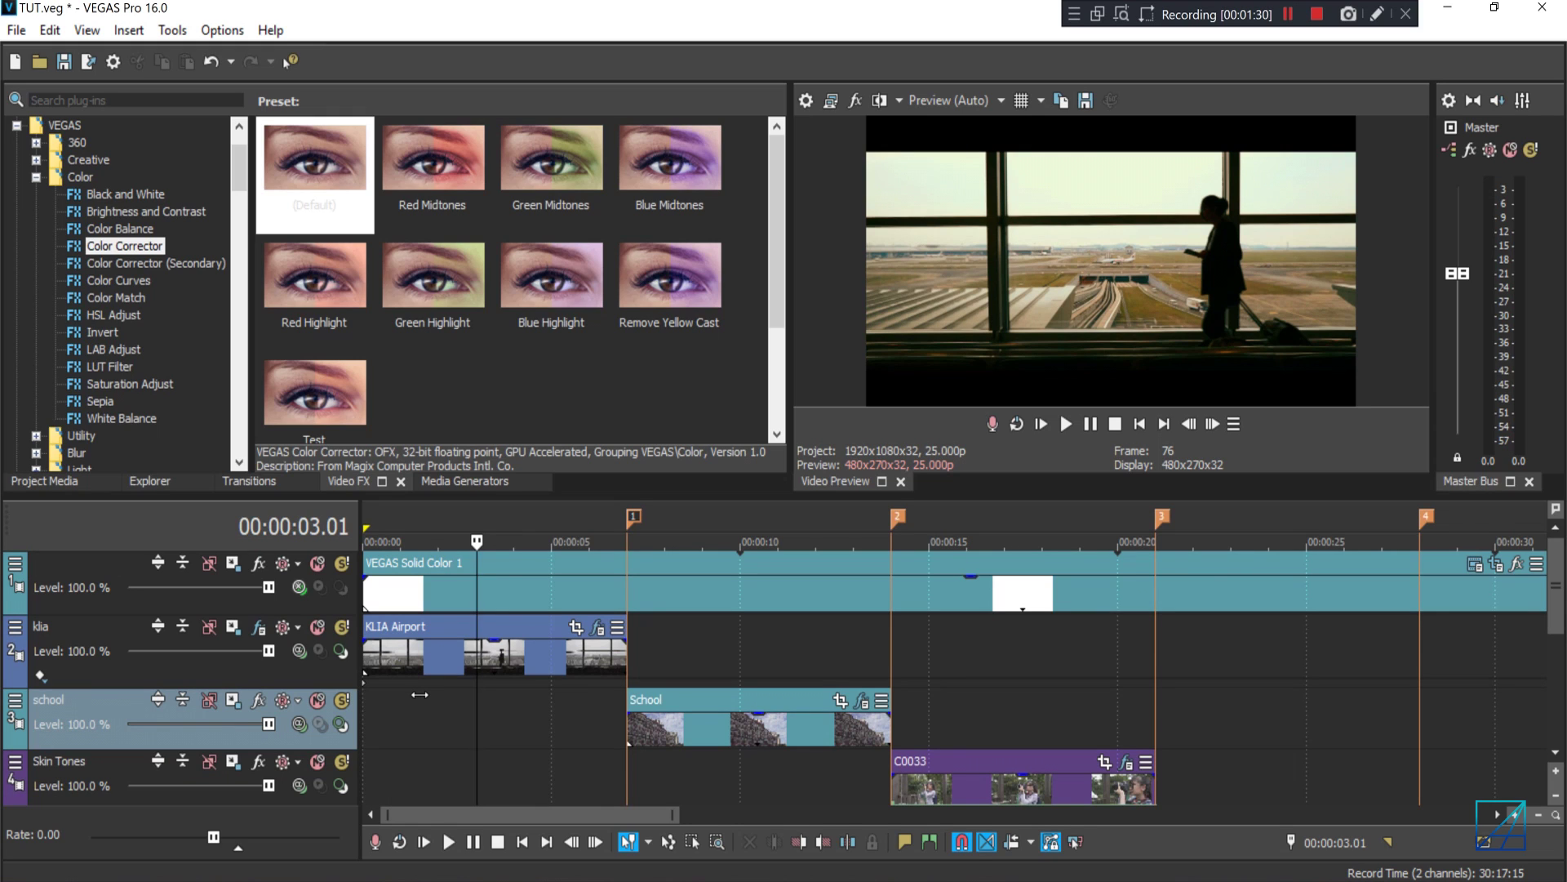
{"action": "left_click", "coordinate": [879, 100]}
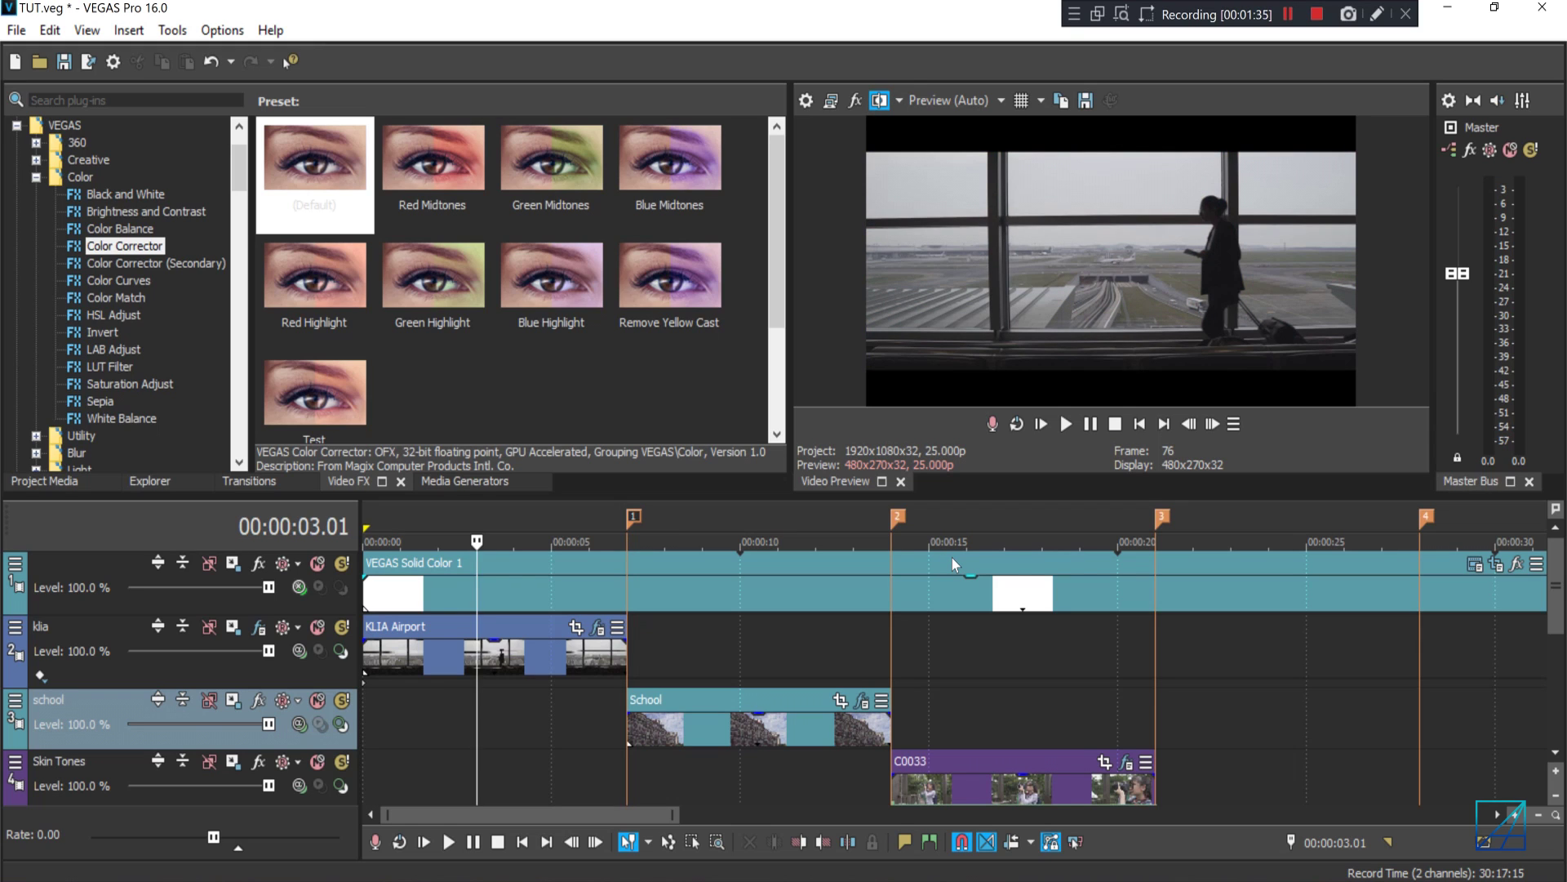
{"action": "key", "text": "space"}
{"action": "left_click", "coordinate": [868, 105]}
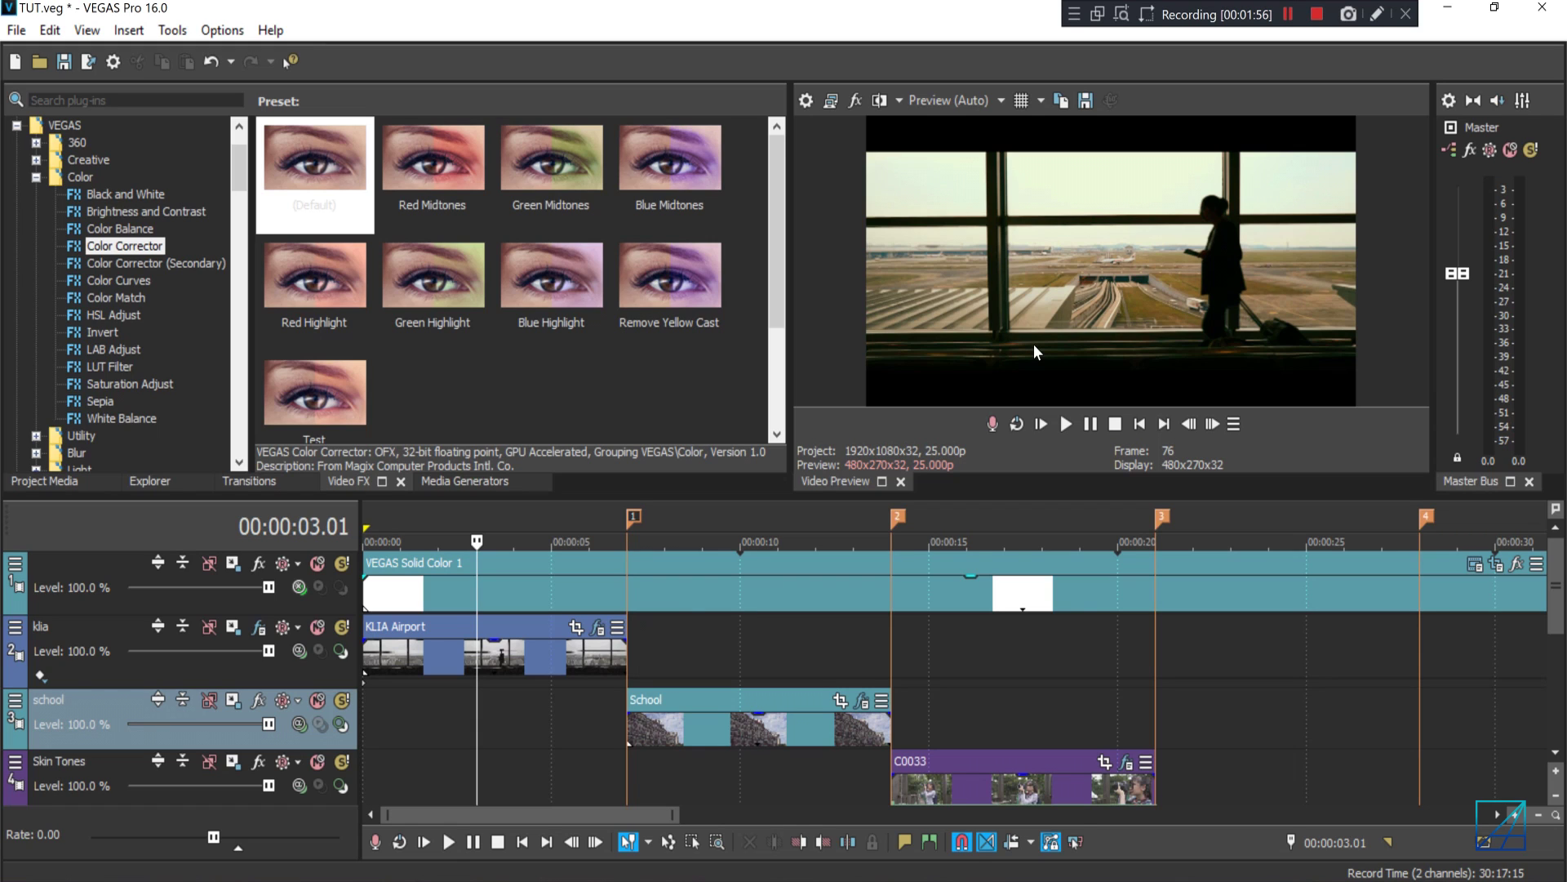
Duplicate the klia track and move the copy above the original.
{"action": "left_click", "coordinate": [461, 653]}
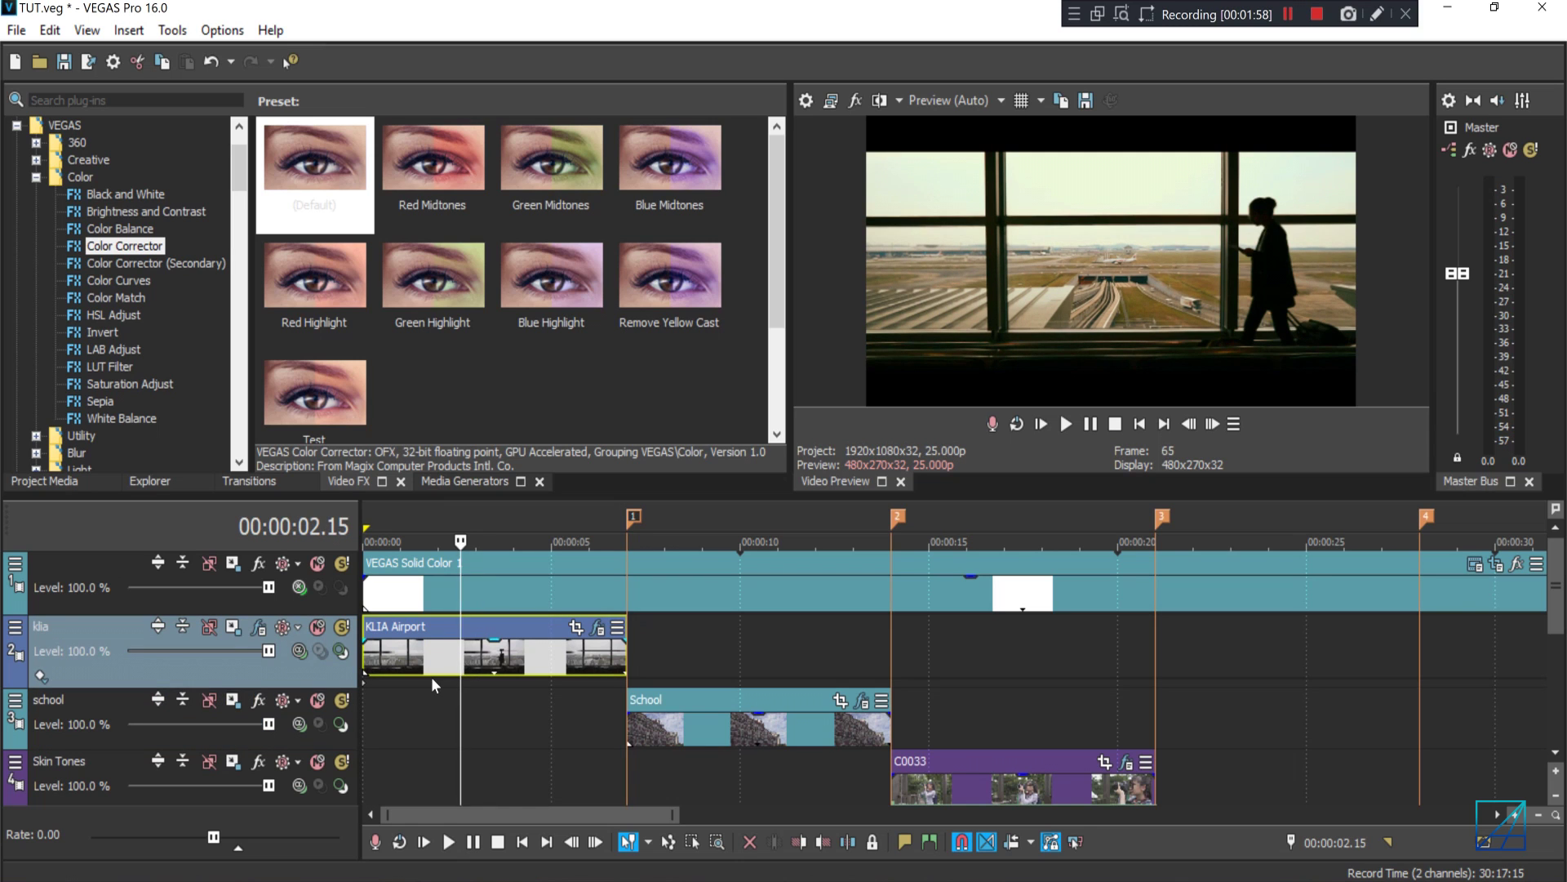
{"action": "right_click", "coordinate": [333, 688]}
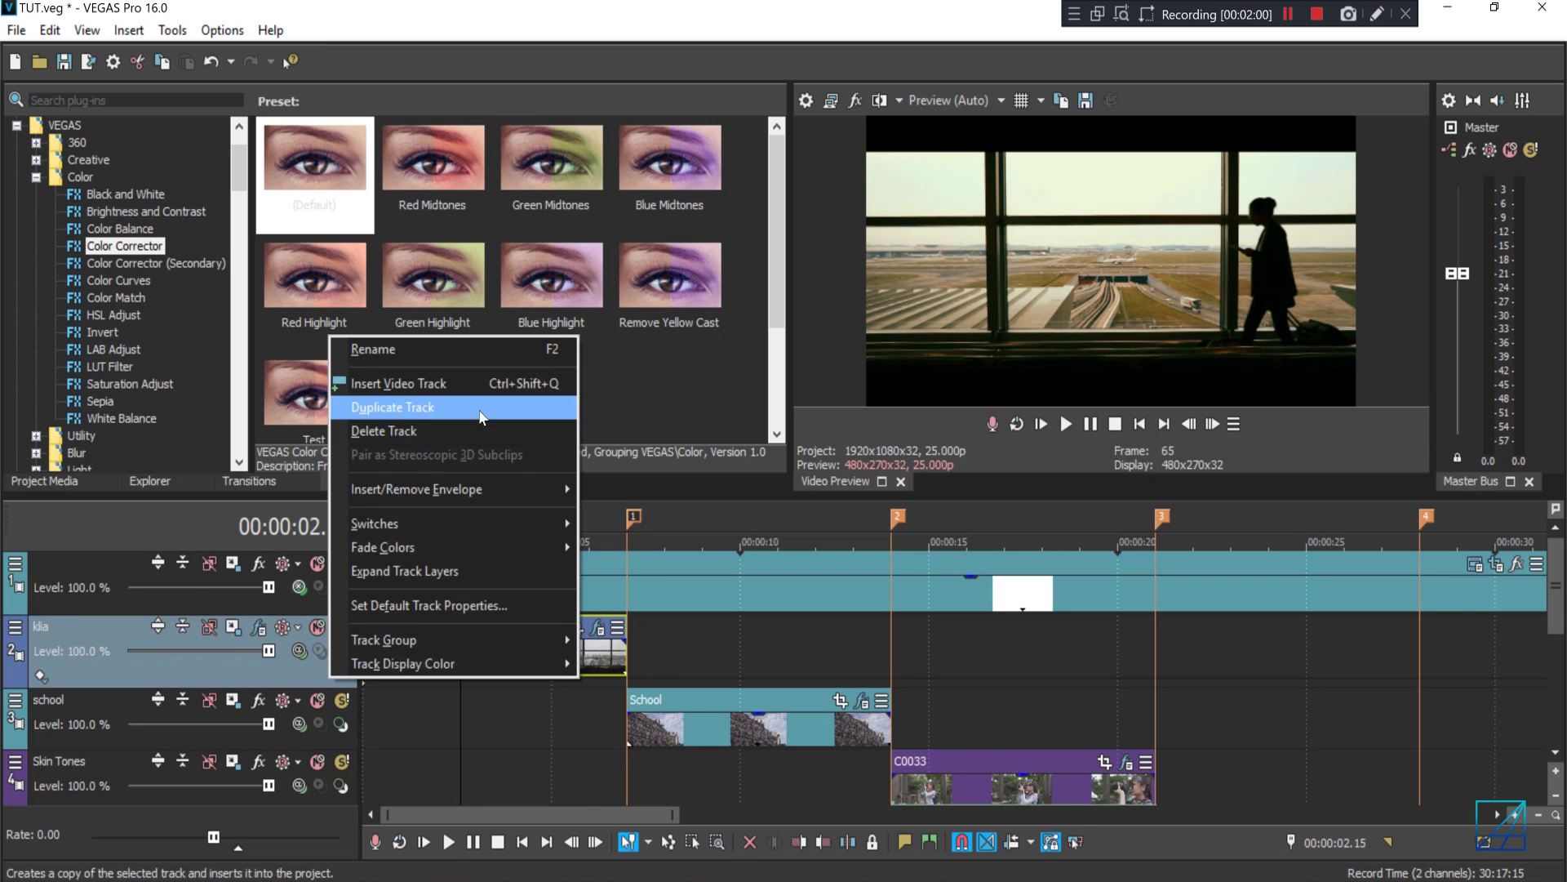
{"action": "left_click", "coordinate": [384, 402]}
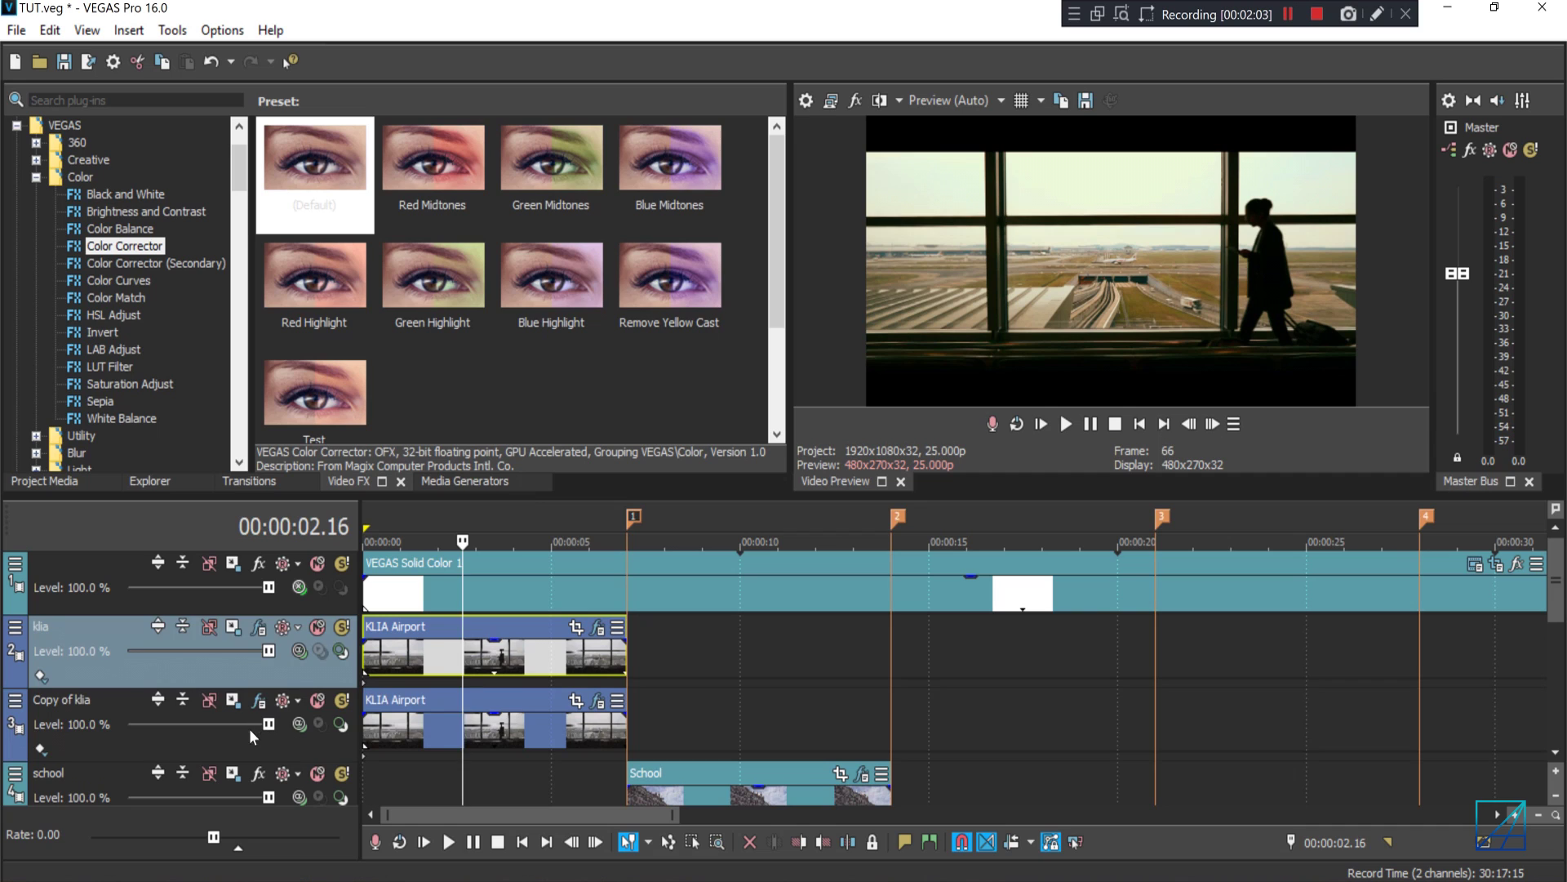
{"action": "left_click_drag", "start_coordinate": [250, 742], "coordinate": [250, 641]}
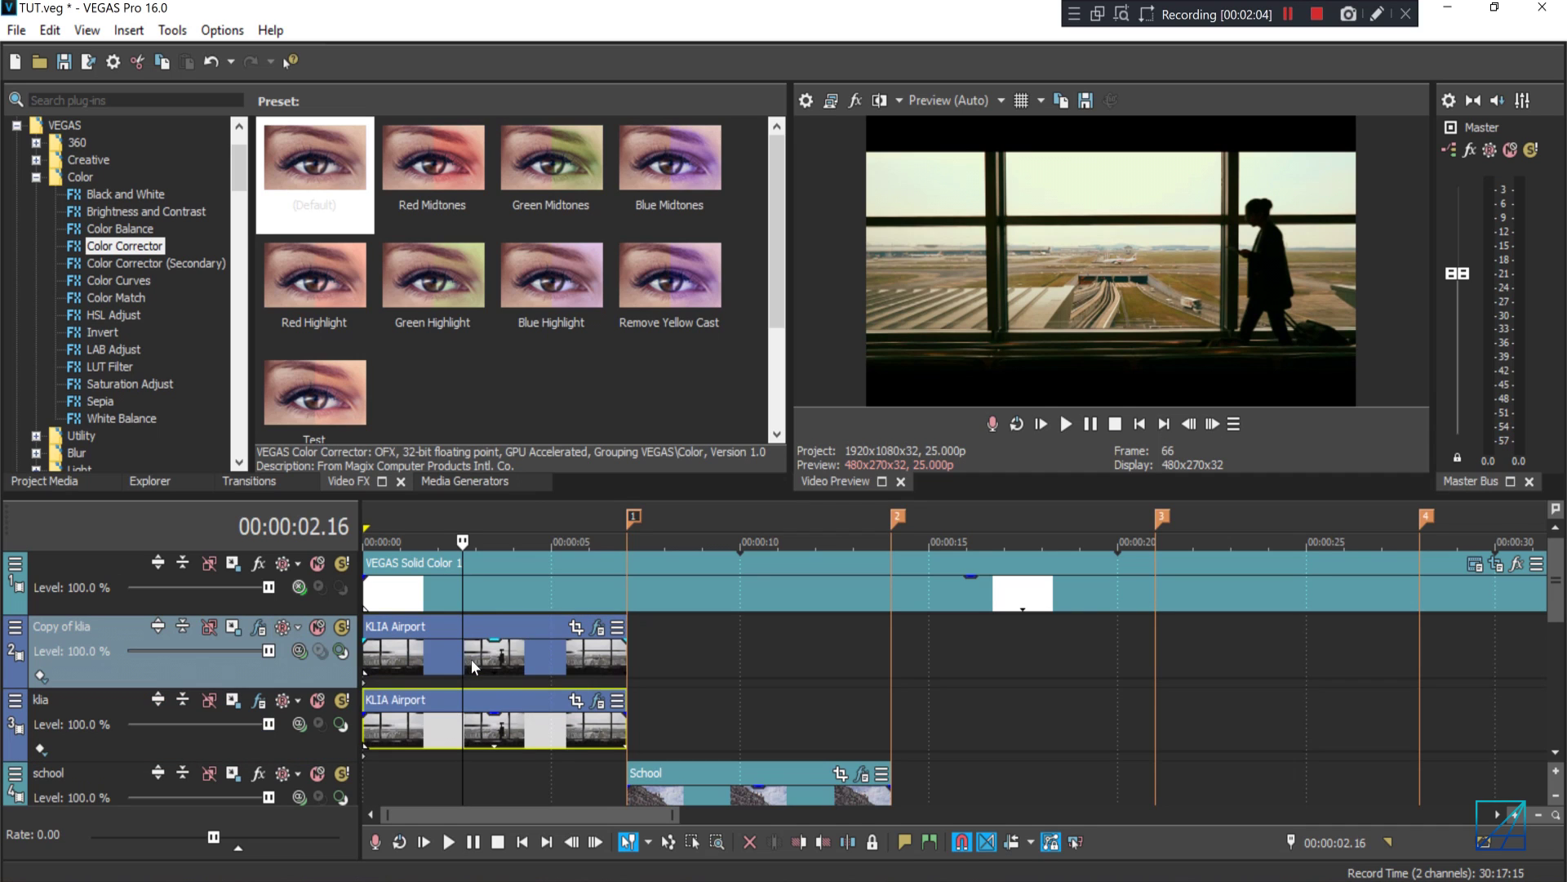
Apply the default Color Corrector preset to the KLIA Airport clip on the copied track and show its custom color wheels.
{"action": "left_click", "coordinate": [472, 661]}
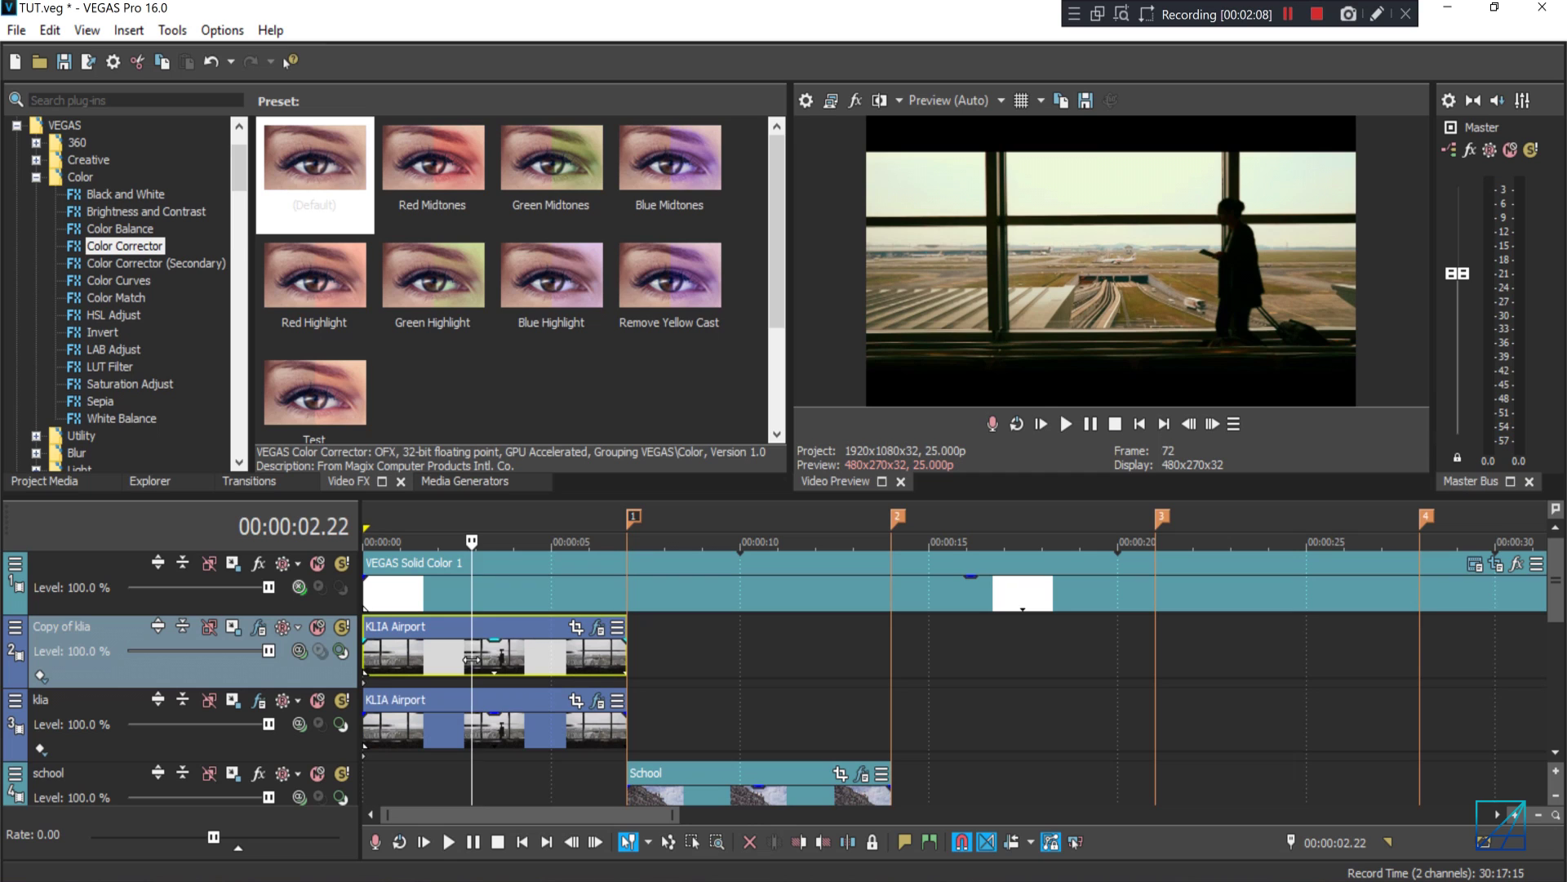
{"action": "left_click_drag", "start_coordinate": [315, 171], "coordinate": [482, 653]}
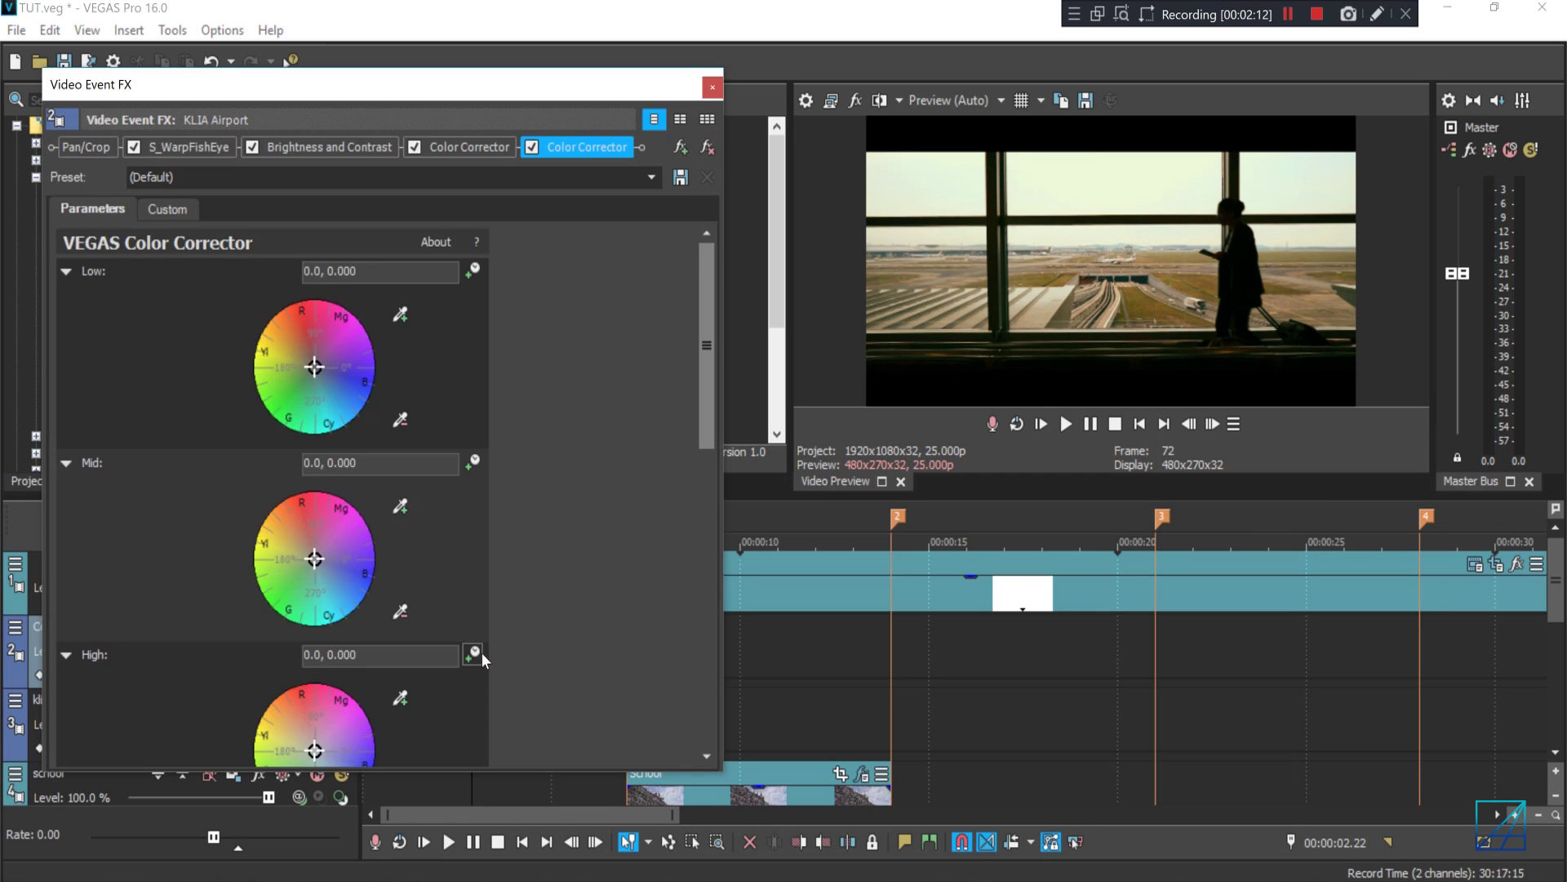
{"action": "left_click", "coordinate": [173, 210]}
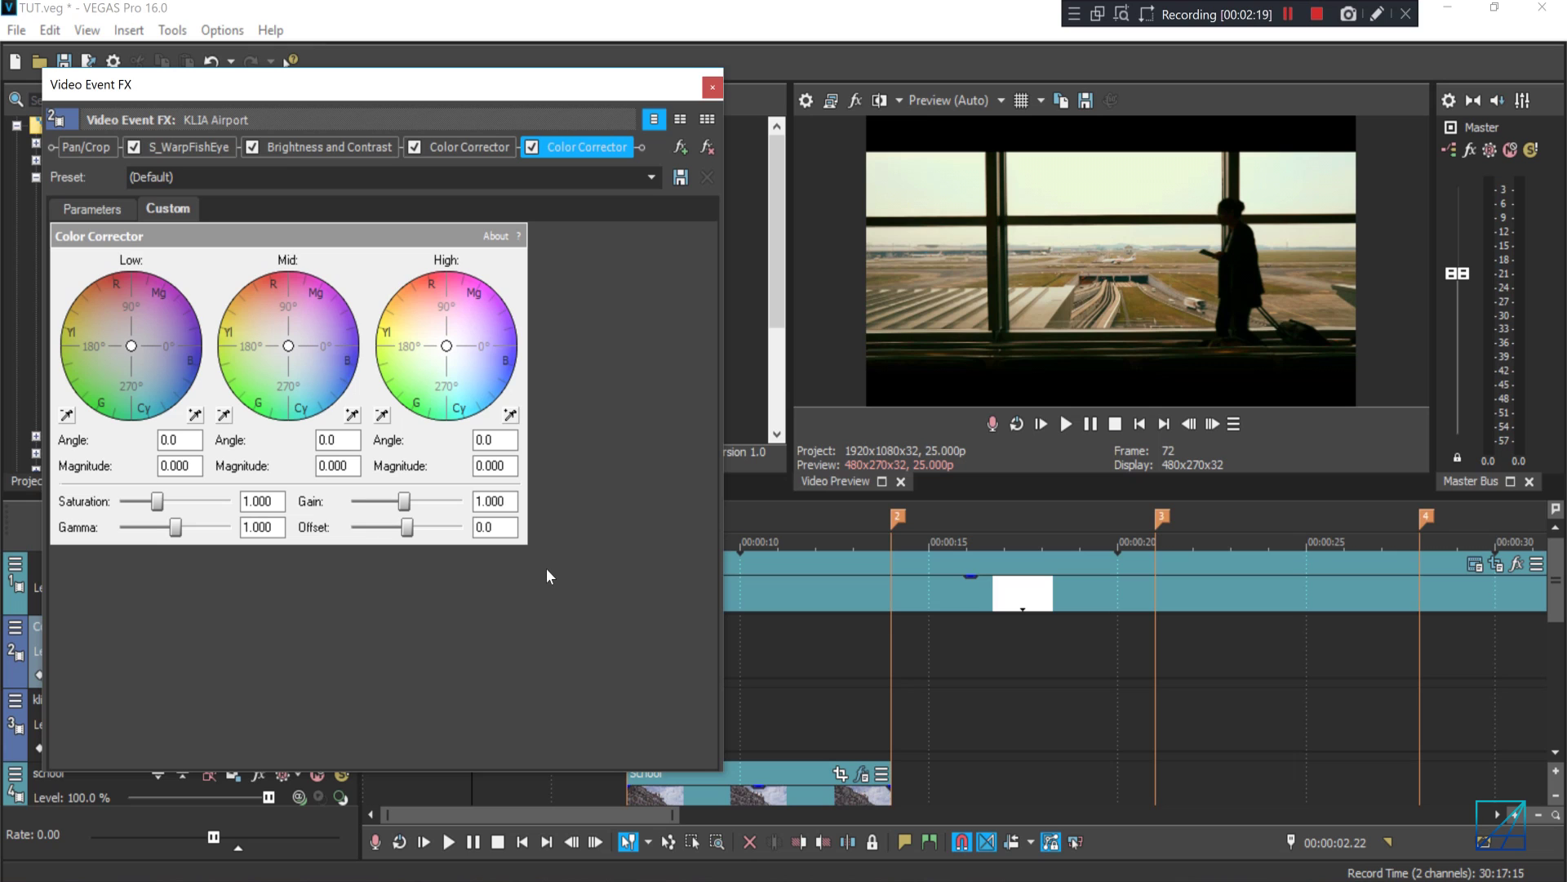
Warm the clip toward orange, shifting mid tones to about angle 119.1, magnitude 0.319 and highlights to about angle 127.6, magnitude 0.509.
{"action": "left_click_drag", "start_coordinate": [447, 346], "coordinate": [422, 311]}
{"action": "left_click_drag", "start_coordinate": [422, 311], "coordinate": [415, 312]}
{"action": "left_click_drag", "start_coordinate": [288, 345], "coordinate": [280, 326]}
{"action": "left_click_drag", "start_coordinate": [417, 315], "coordinate": [427, 324]}
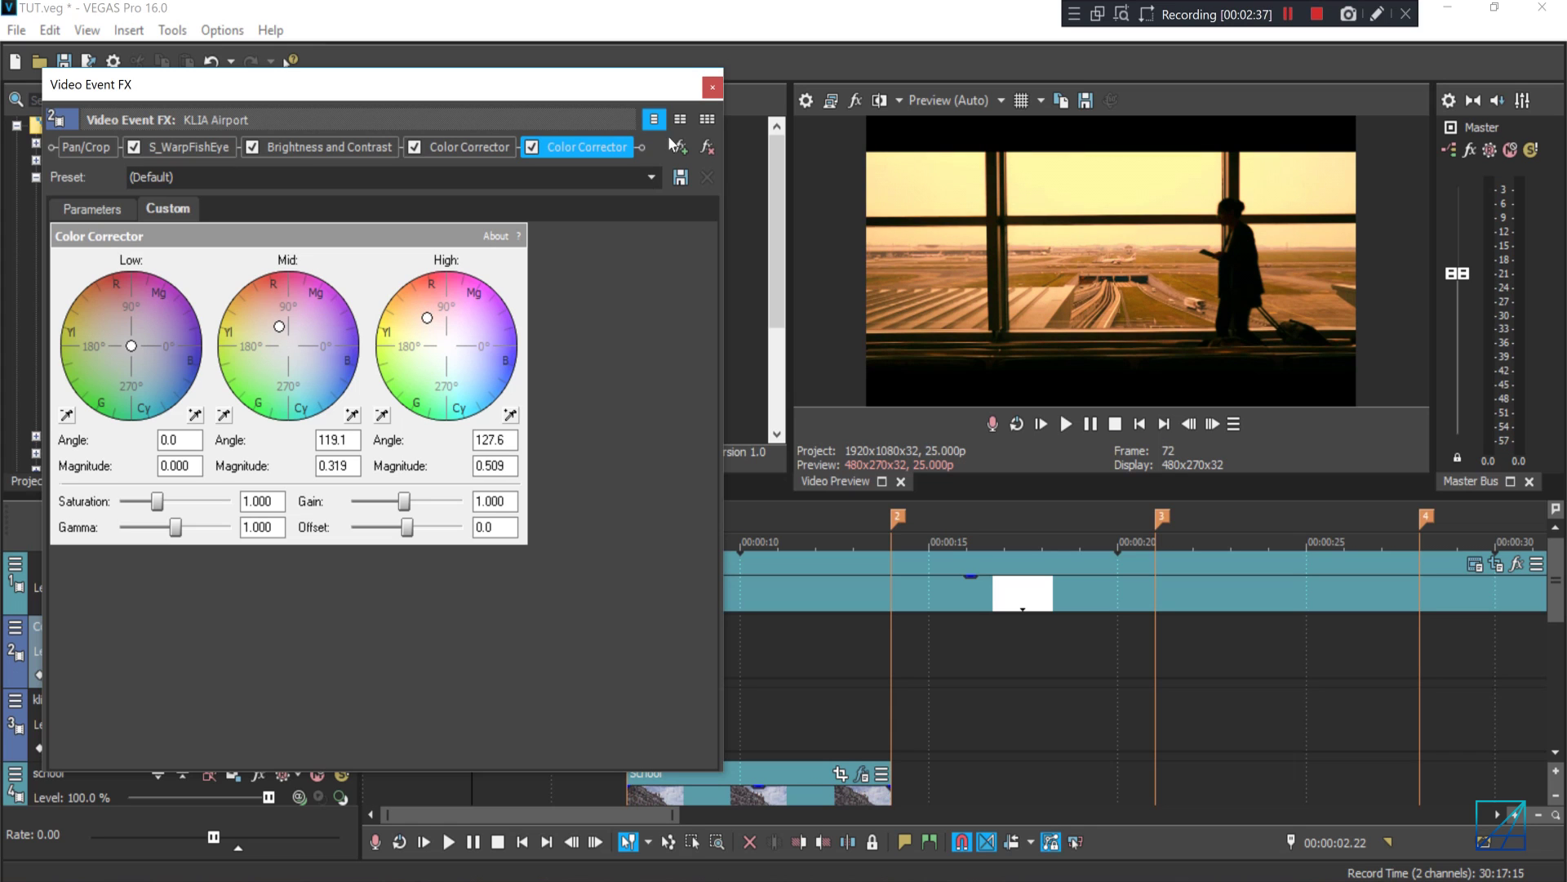
{"action": "left_click", "coordinate": [713, 87]}
Enable the Pan/Crop mask on the copied track's KLIA Airport clip, starting from its first frame.
{"action": "left_click", "coordinate": [456, 657]}
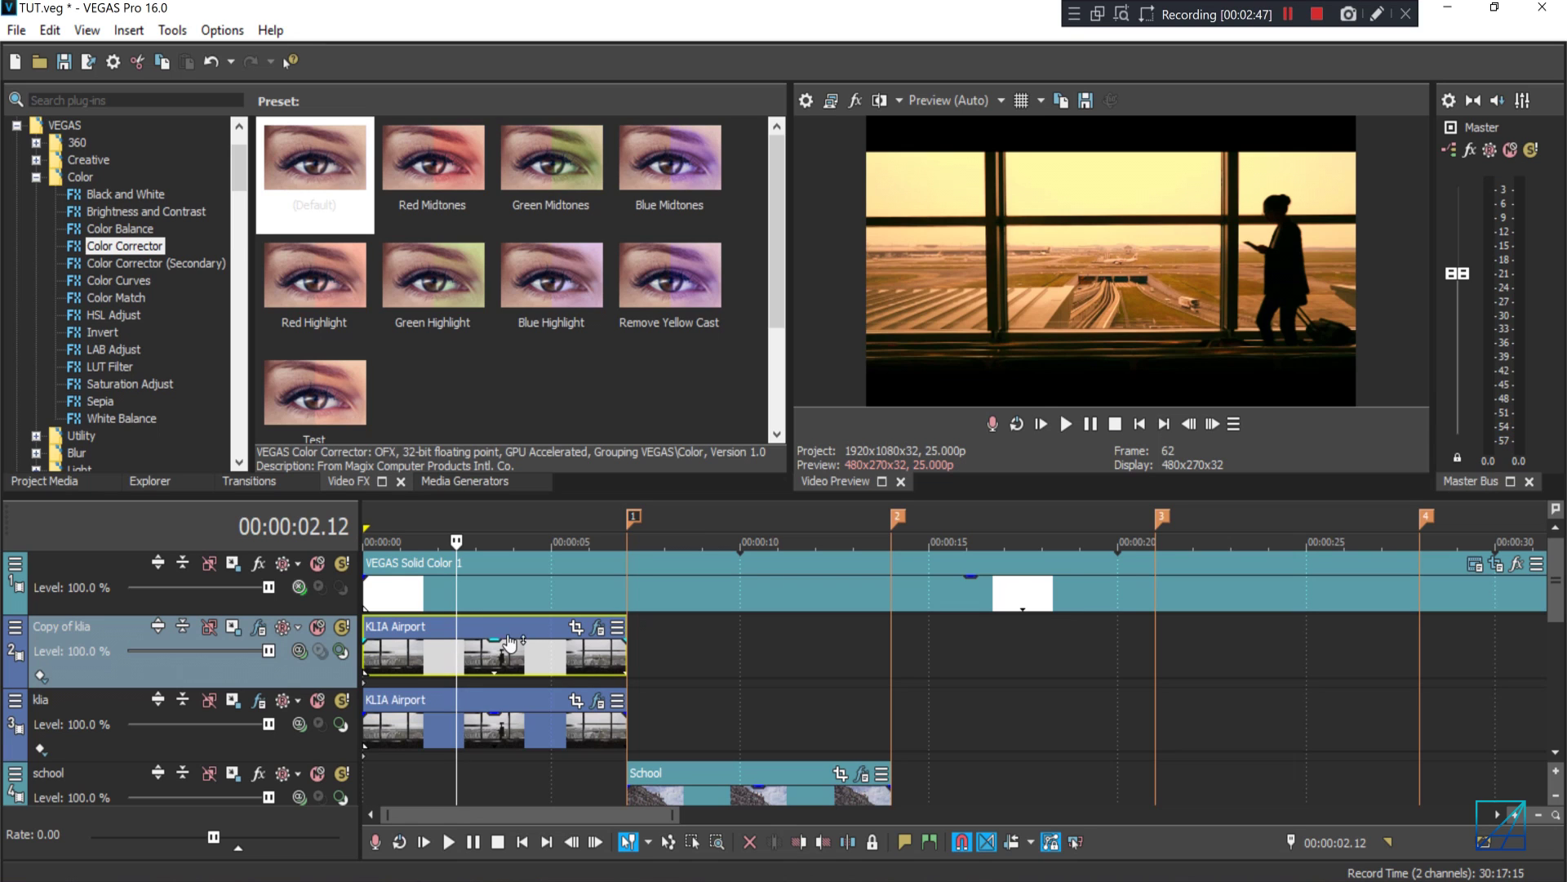
{"action": "left_click", "coordinate": [575, 627]}
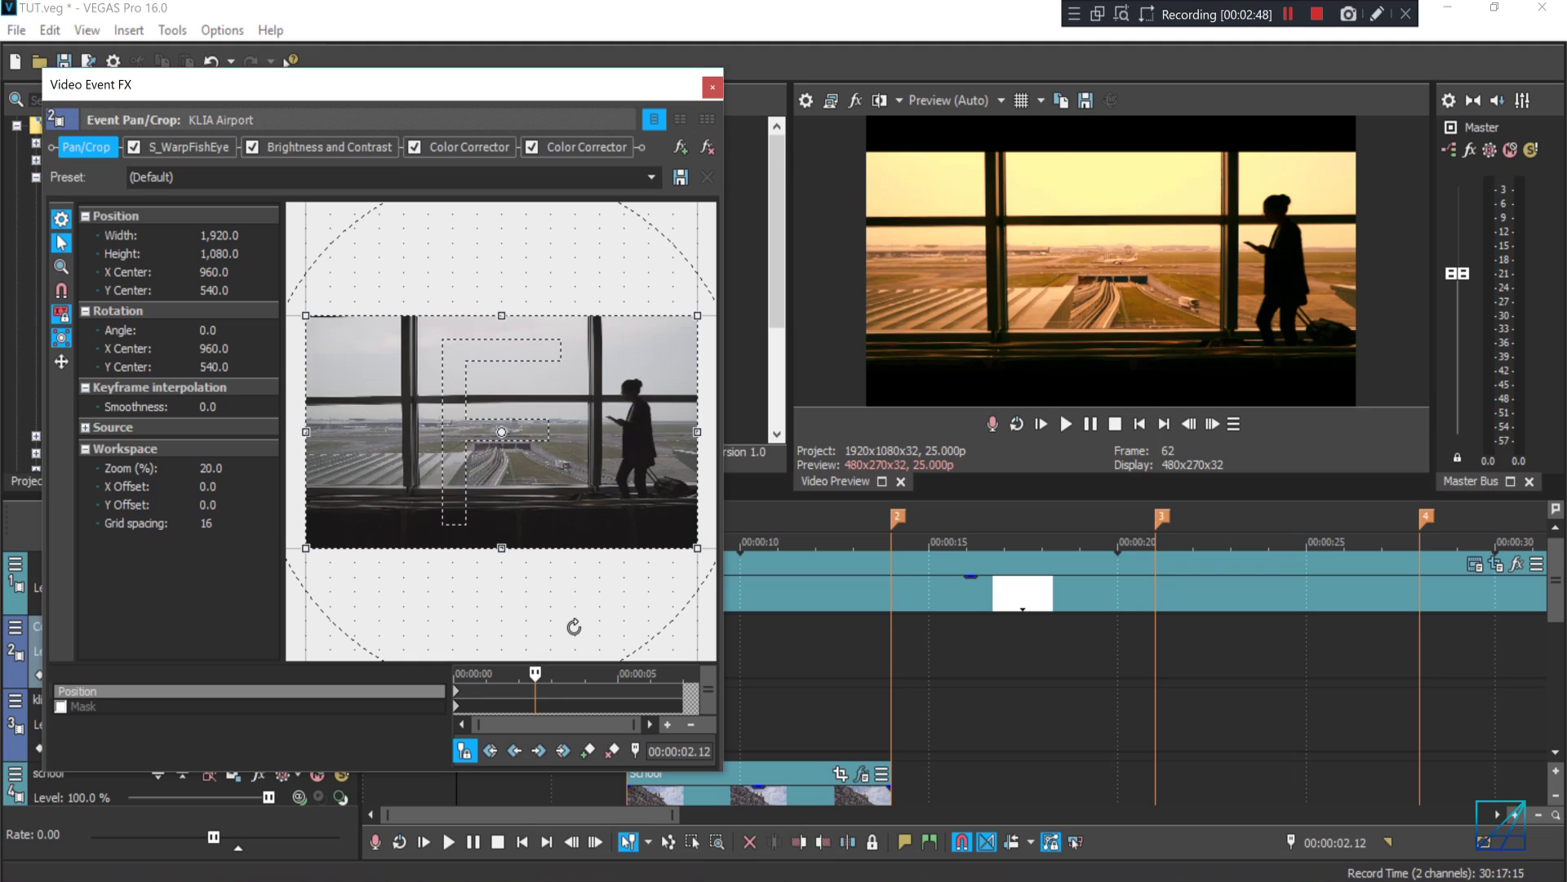
{"action": "left_click", "coordinate": [61, 707]}
{"action": "left_click", "coordinate": [458, 712]}
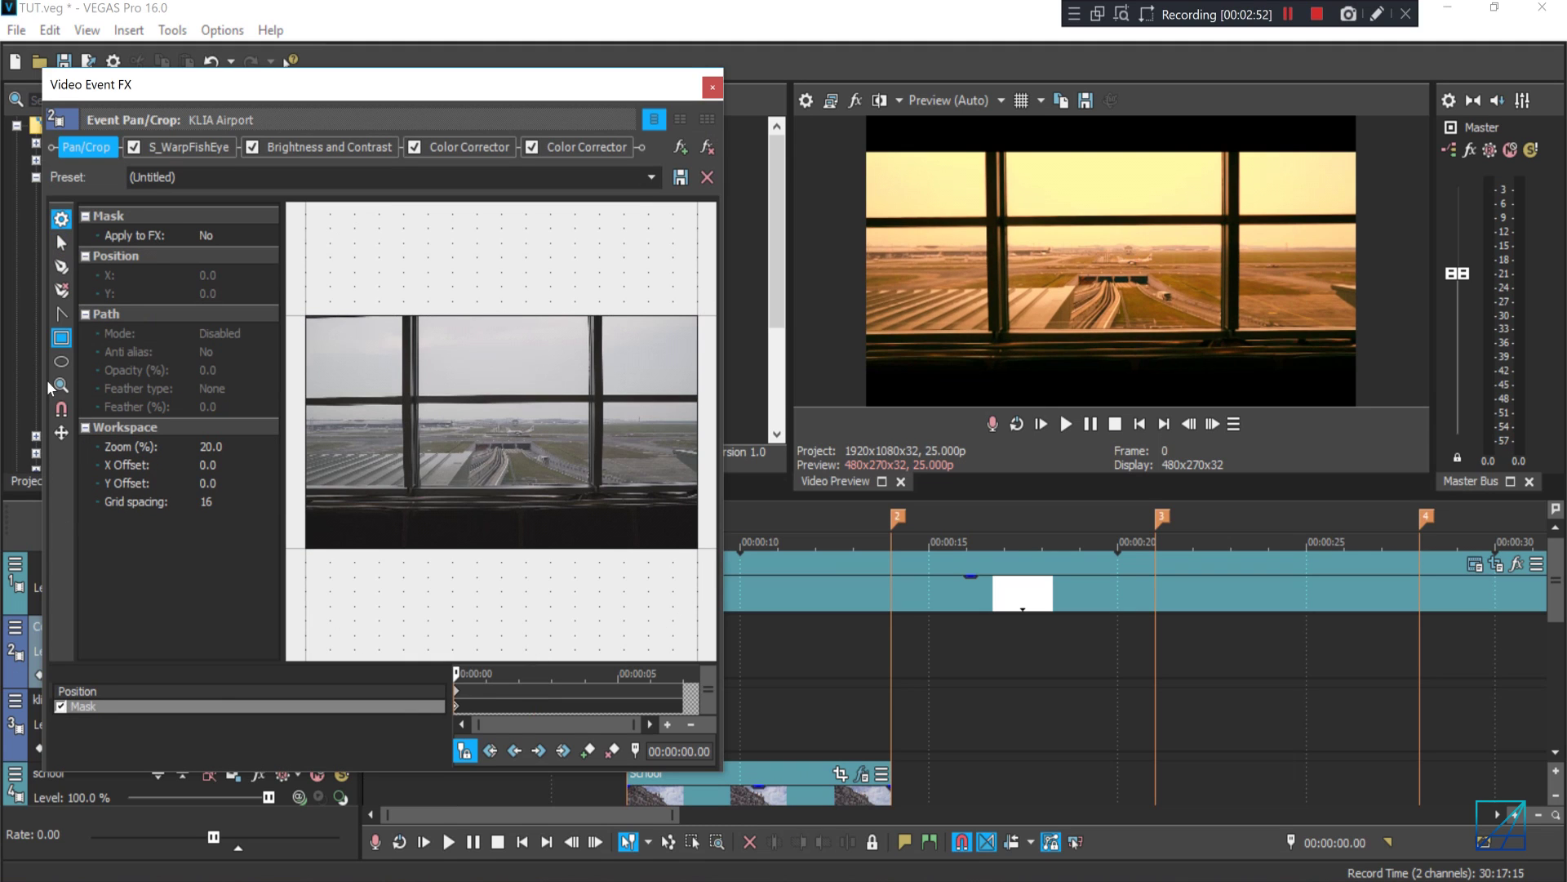
Draw a full-width rectangular mask over the sky in the windows, centered at about X 971.1, Y 265.5.
{"action": "left_click", "coordinate": [59, 337]}
{"action": "scroll", "coordinate": [306, 361], "scroll_direction": "down", "scroll_amount": 2}
{"action": "left_click_drag", "start_coordinate": [318, 359], "coordinate": [688, 409]}
{"action": "left_click_drag", "start_coordinate": [588, 377], "coordinate": [593, 370]}
{"action": "left_click", "coordinate": [593, 371]}
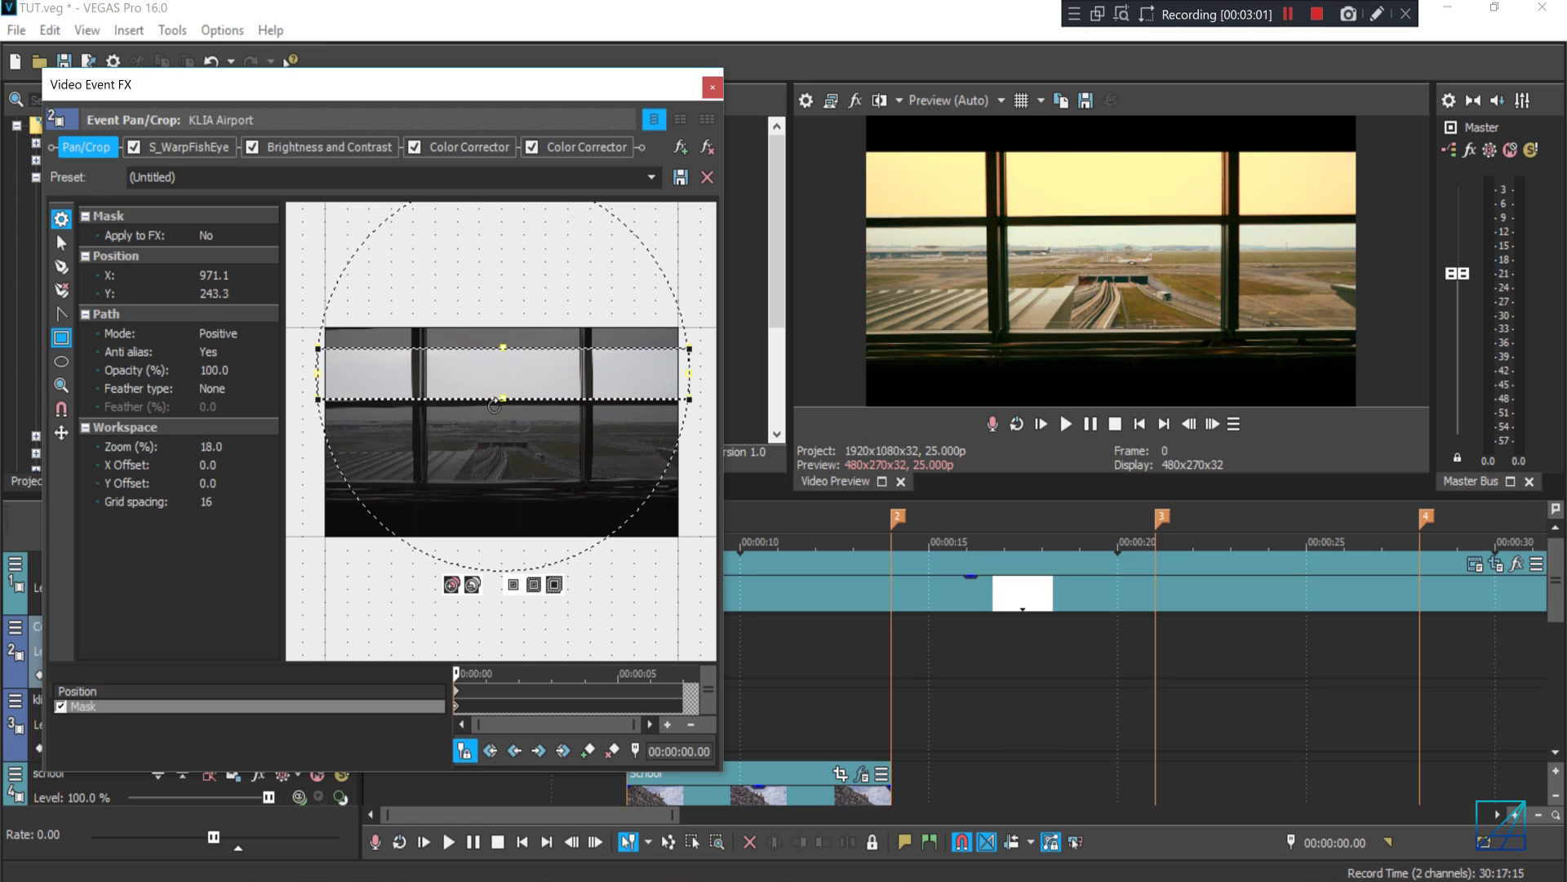
{"action": "left_click_drag", "start_coordinate": [503, 399], "coordinate": [503, 407]}
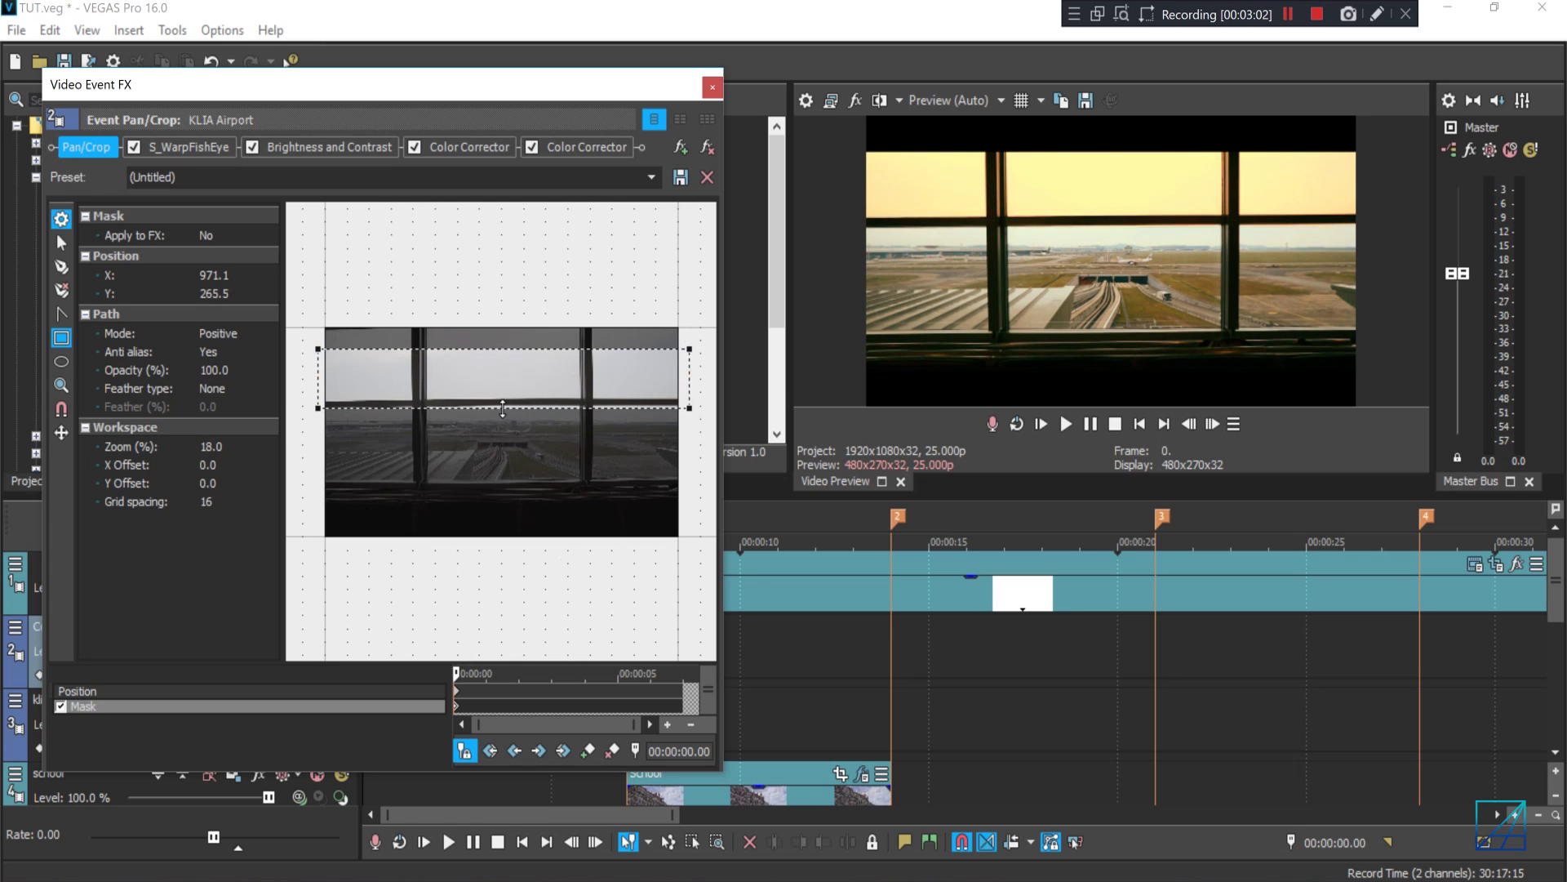
Set the mask's feather type to Both at 25% and move Pan/Crop to the end of the clip's effect chain.
{"action": "left_click", "coordinate": [228, 389]}
{"action": "left_click", "coordinate": [233, 431]}
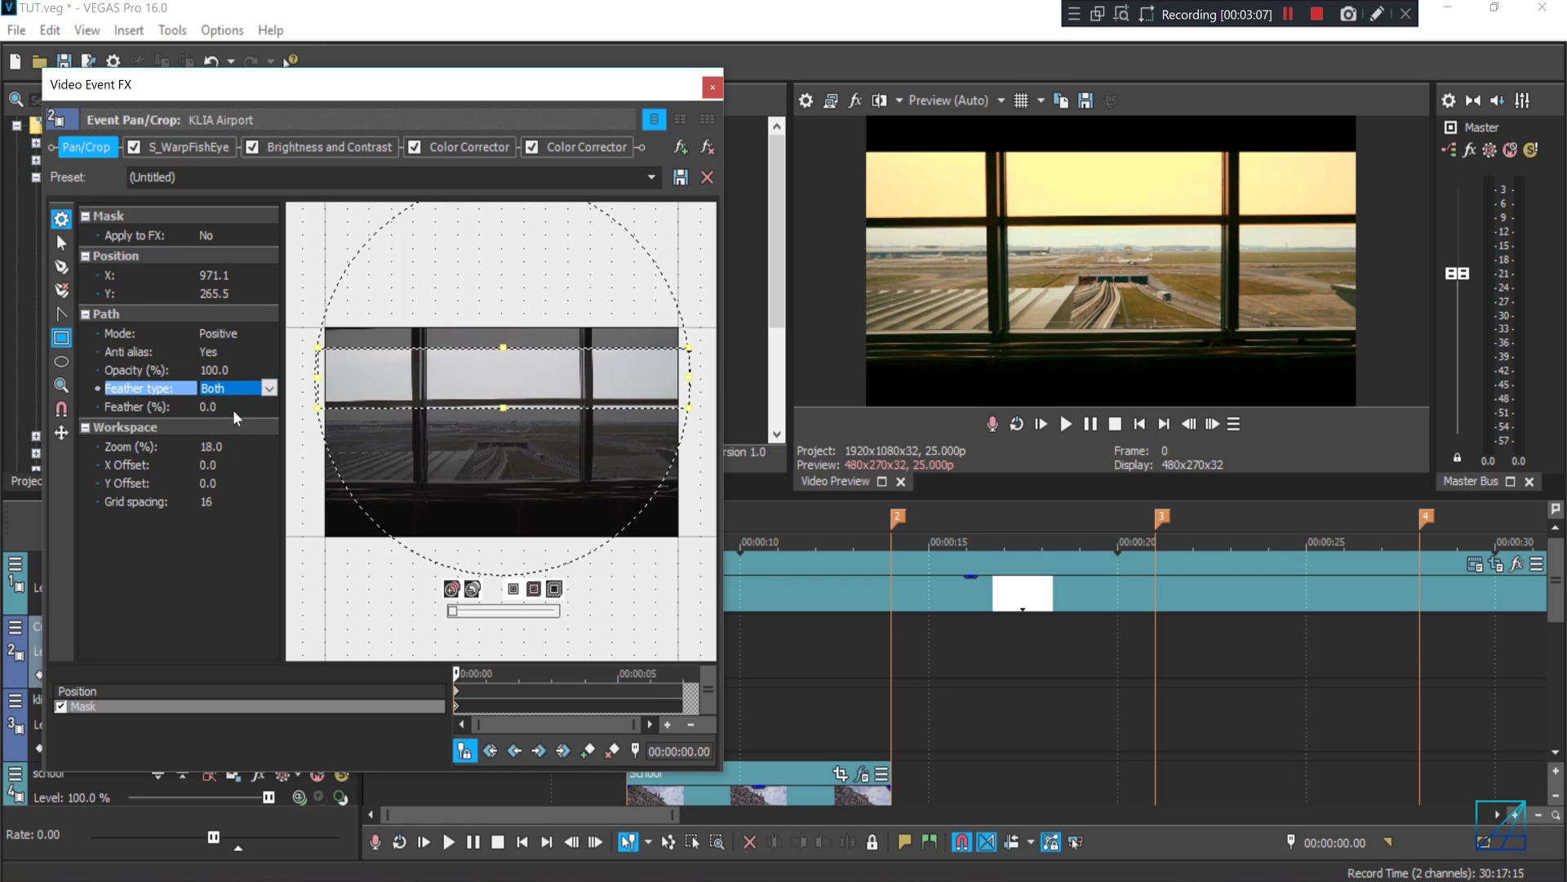
{"action": "left_click", "coordinate": [236, 407]}
{"action": "type", "text": "25"}
{"action": "key", "text": "Return"}
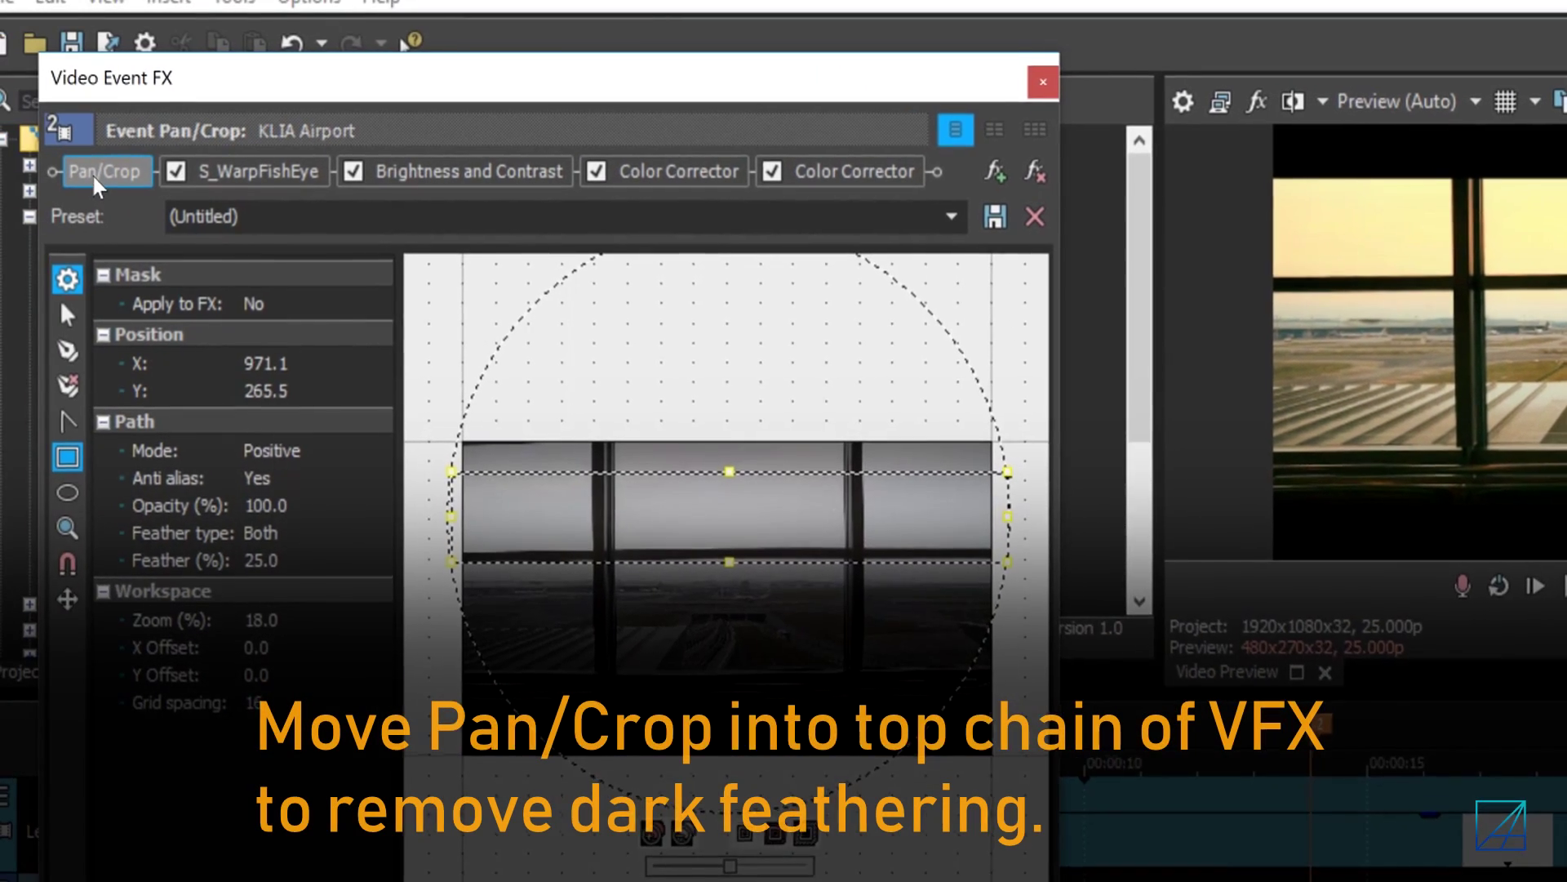
{"action": "left_click", "coordinate": [97, 173]}
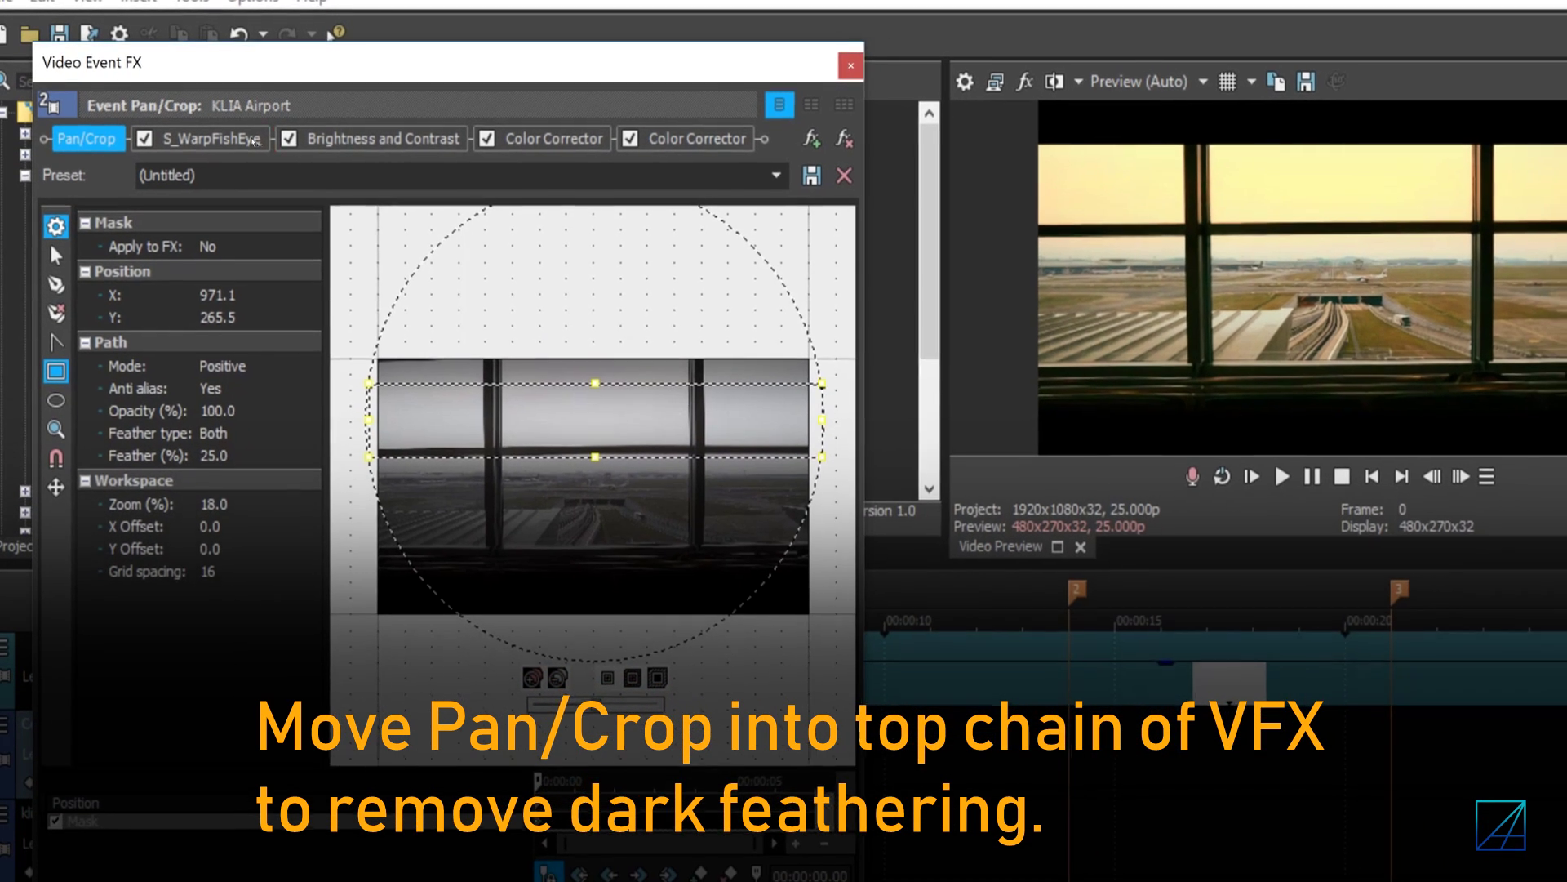
{"action": "left_click_drag", "start_coordinate": [255, 139], "coordinate": [782, 140]}
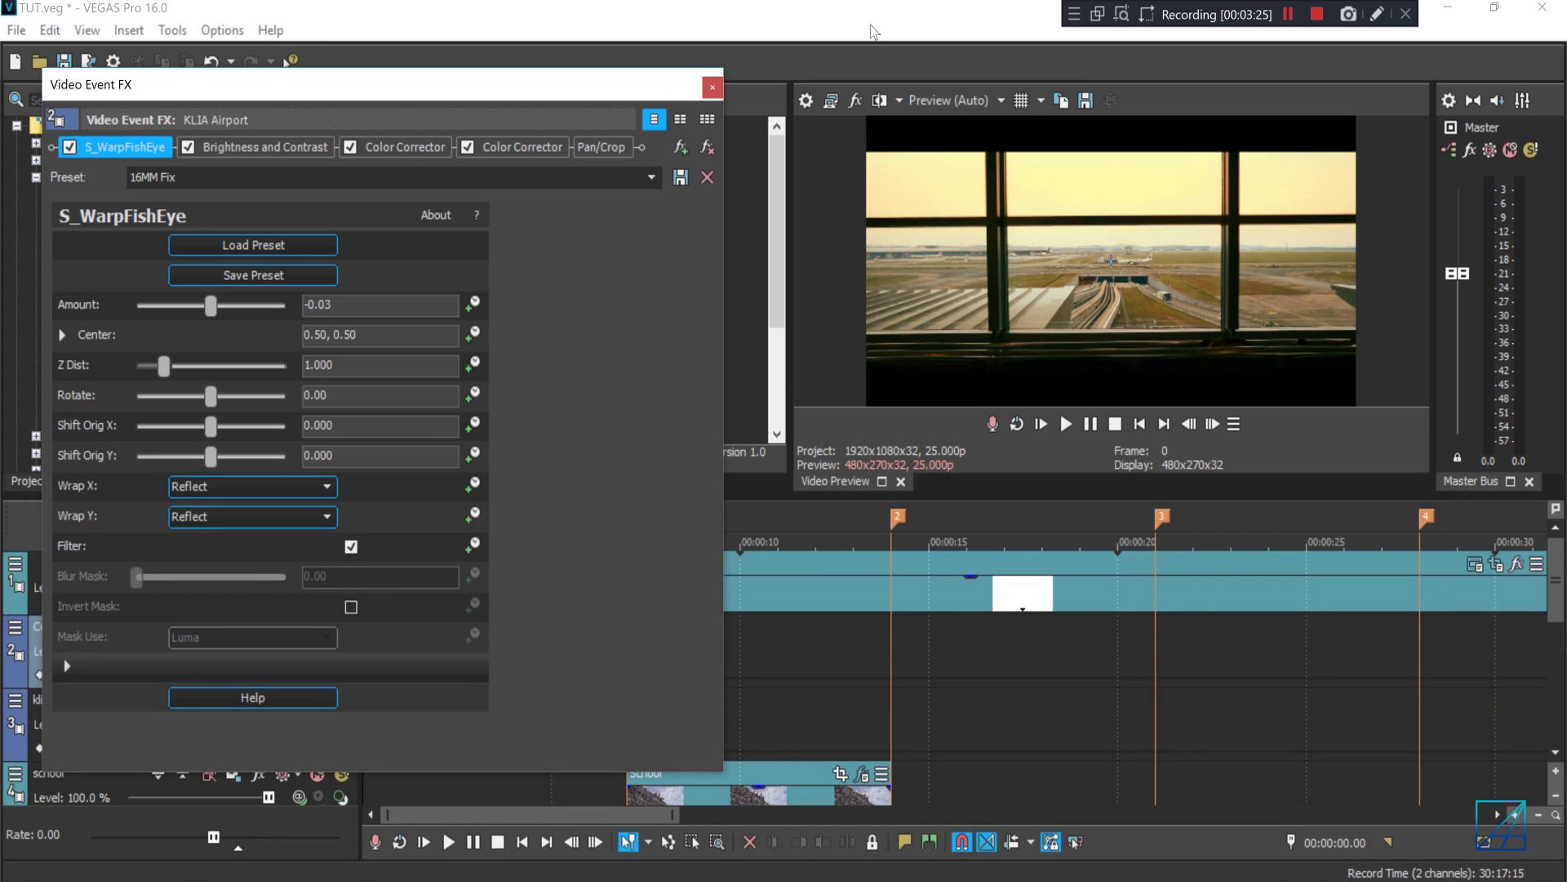
Push the high and mid color wheels of the last Color Corrector slightly further toward orange.
{"action": "left_click", "coordinate": [535, 145]}
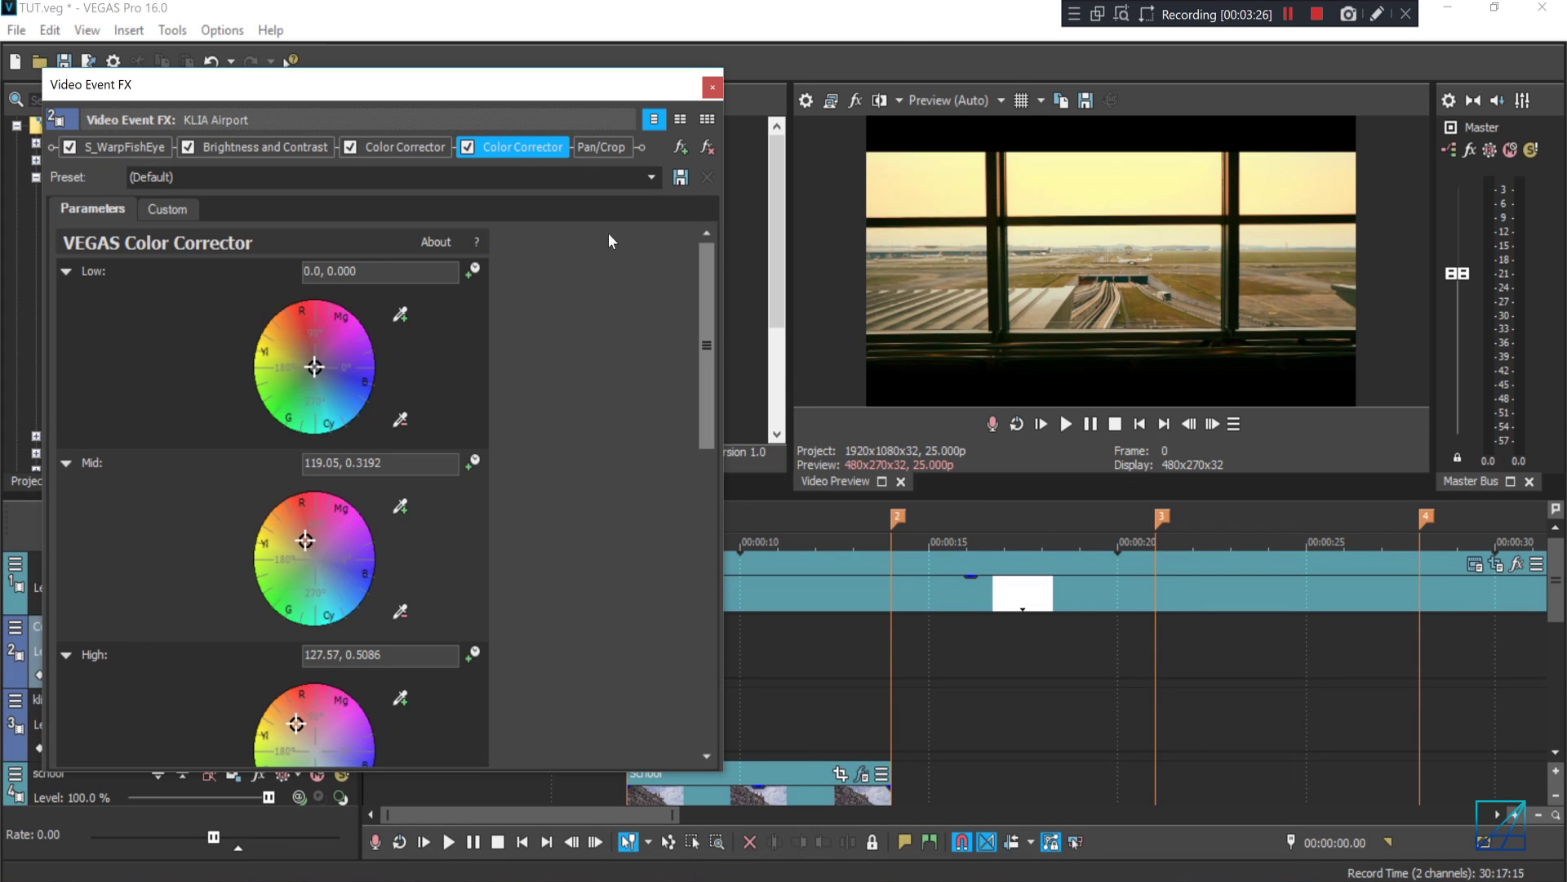
{"action": "left_click", "coordinate": [187, 213]}
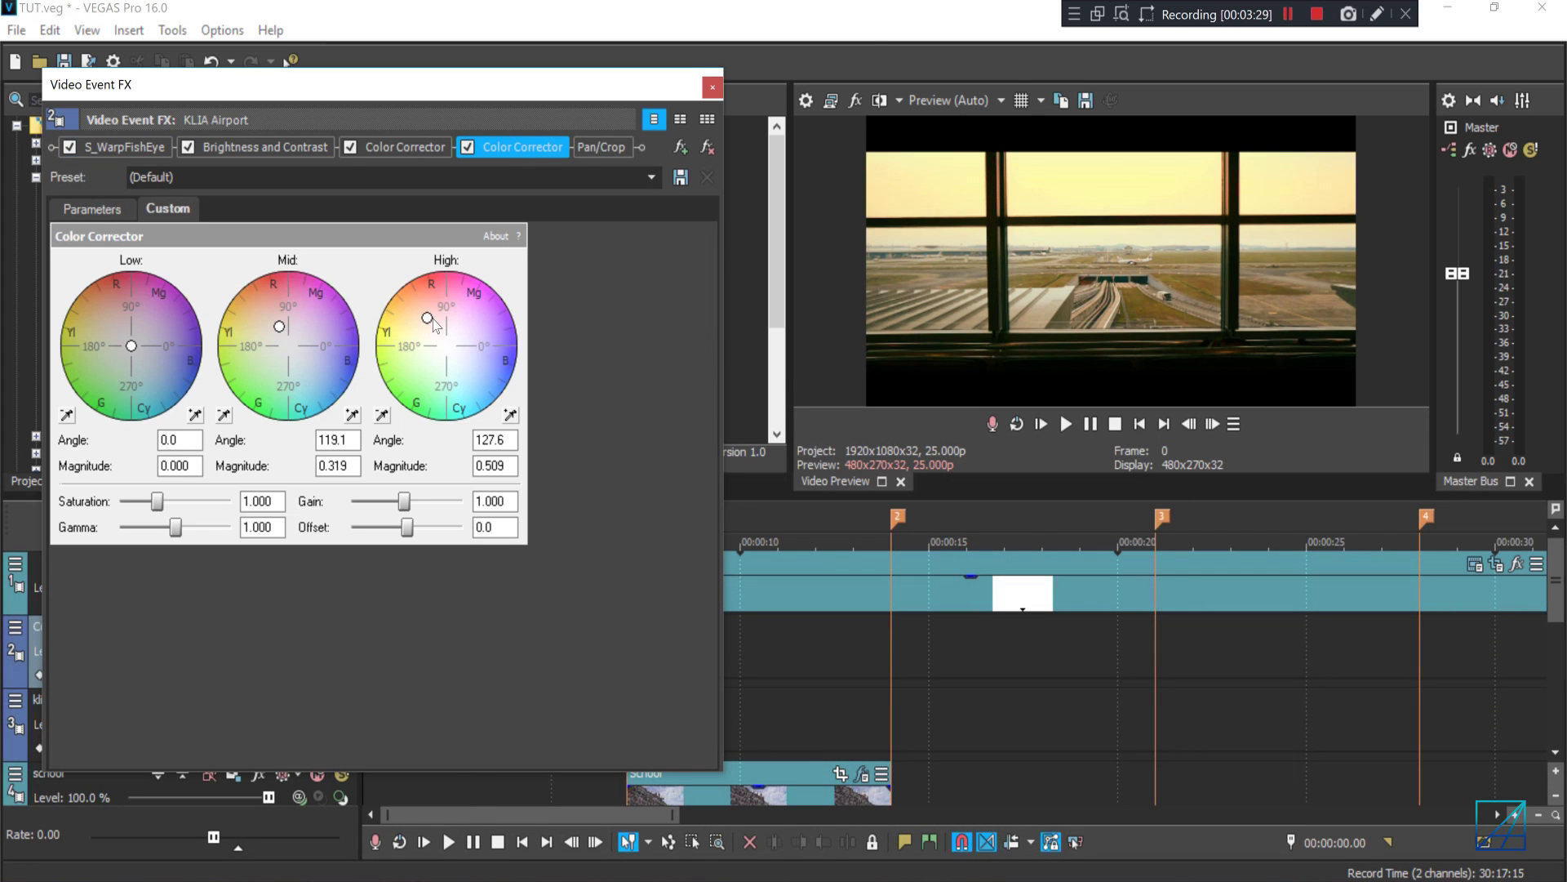
{"action": "left_click_drag", "start_coordinate": [428, 319], "coordinate": [426, 310]}
{"action": "left_click_drag", "start_coordinate": [279, 327], "coordinate": [279, 325]}
{"action": "left_click", "coordinate": [713, 87]}
Inspect the graded KLIA Airport clip around 00:00:03.17 and its feathered sky mask.
{"action": "left_click", "coordinate": [449, 646]}
{"action": "left_click", "coordinate": [502, 652]}
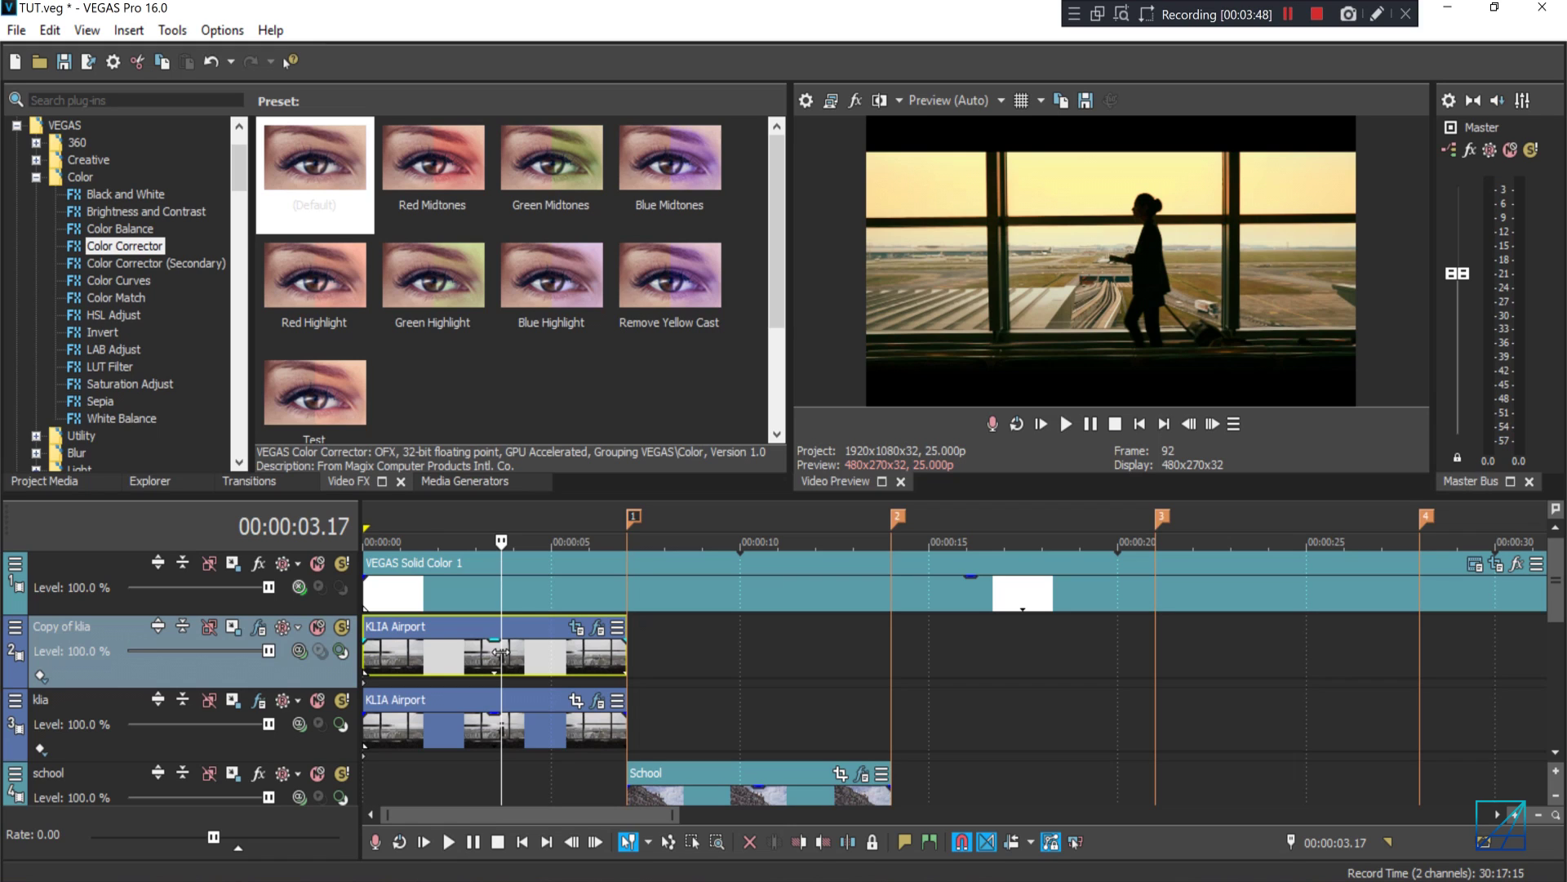
{"action": "left_click", "coordinate": [575, 627]}
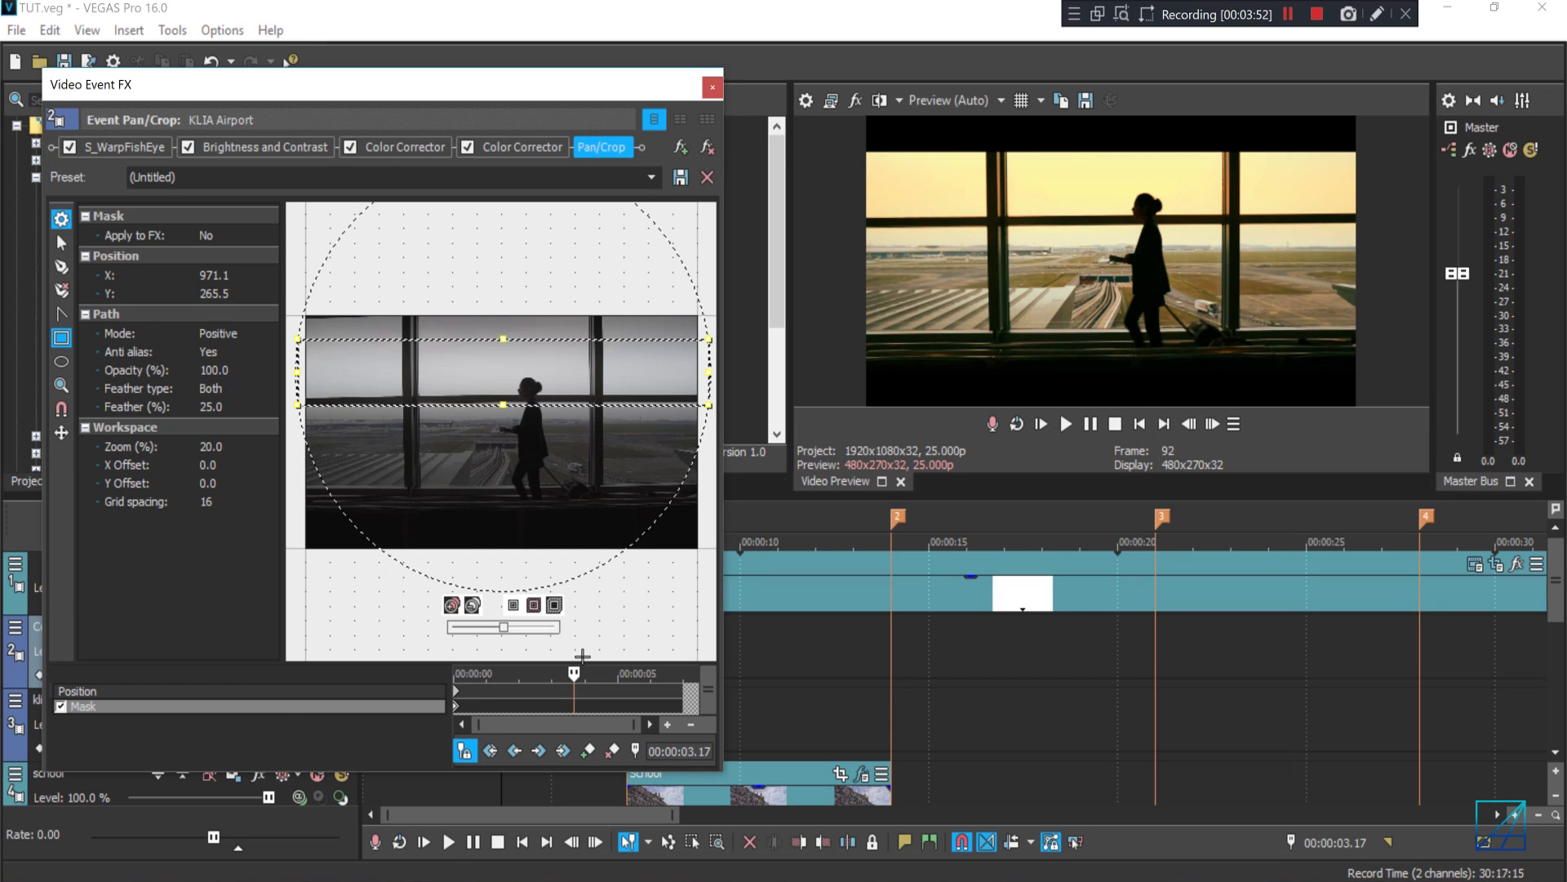
{"action": "left_click", "coordinate": [713, 88]}
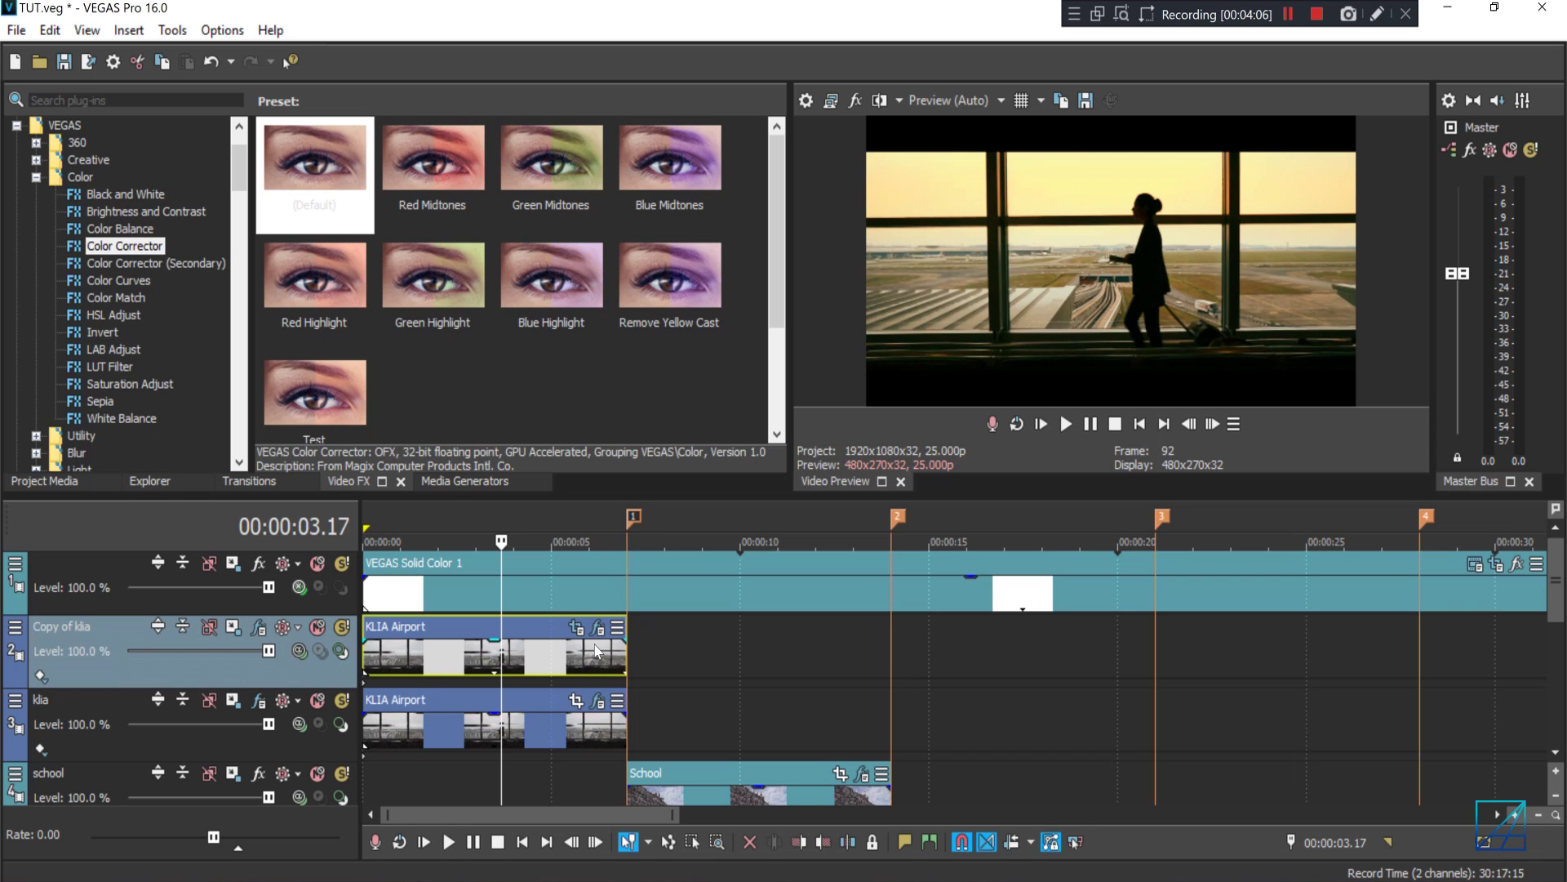
Go to the School clip at 00:00:10.08 and compare it using the preview's split-screen view.
{"action": "left_click", "coordinate": [752, 676]}
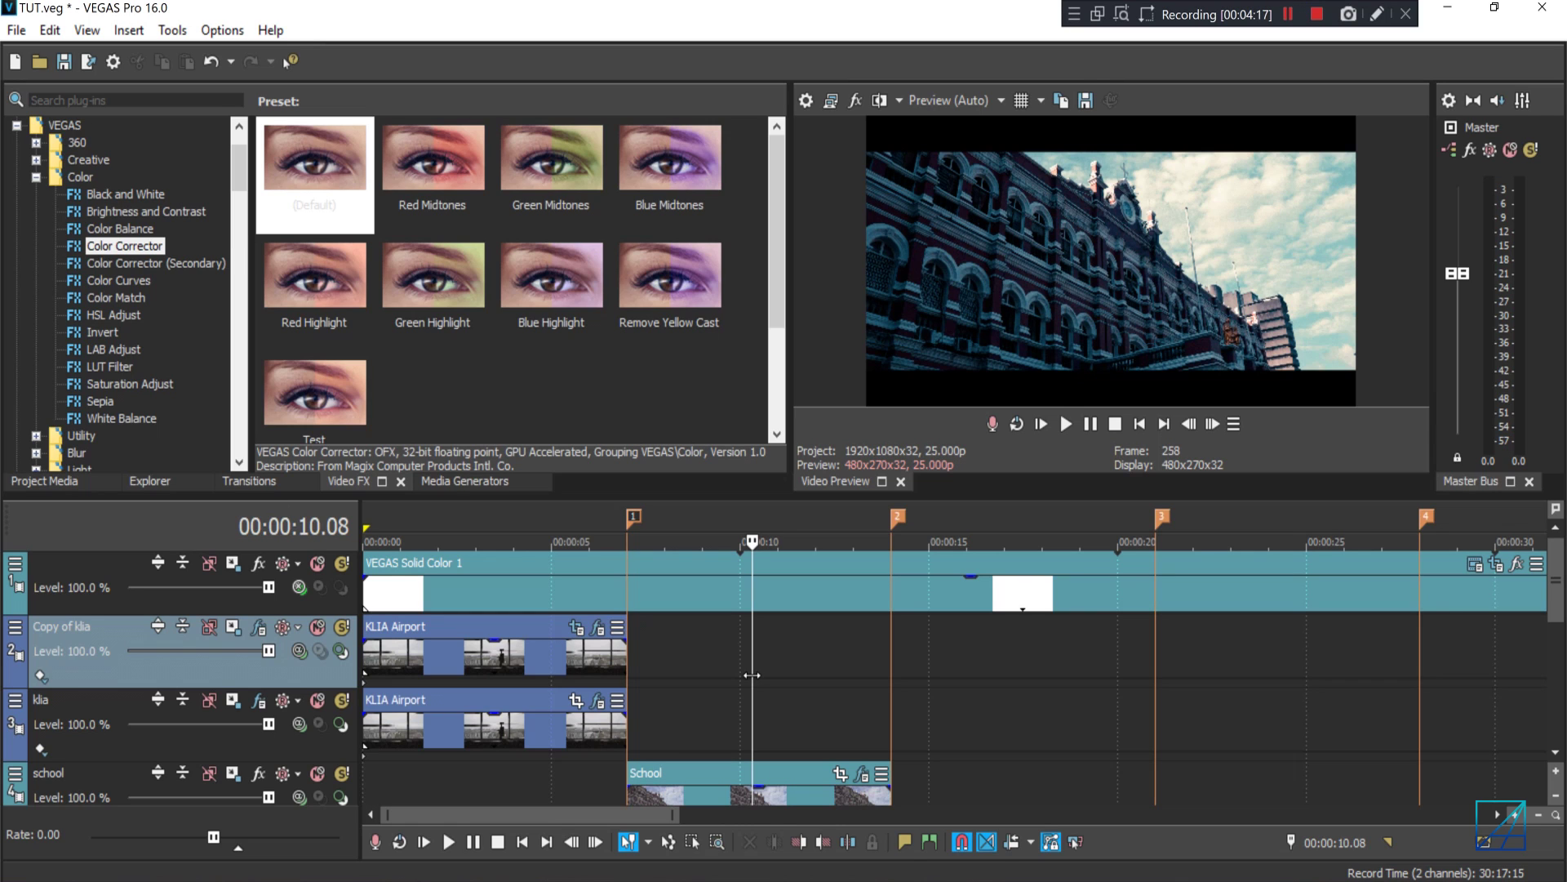
{"action": "left_click", "coordinate": [880, 100]}
{"action": "left_click", "coordinate": [880, 100]}
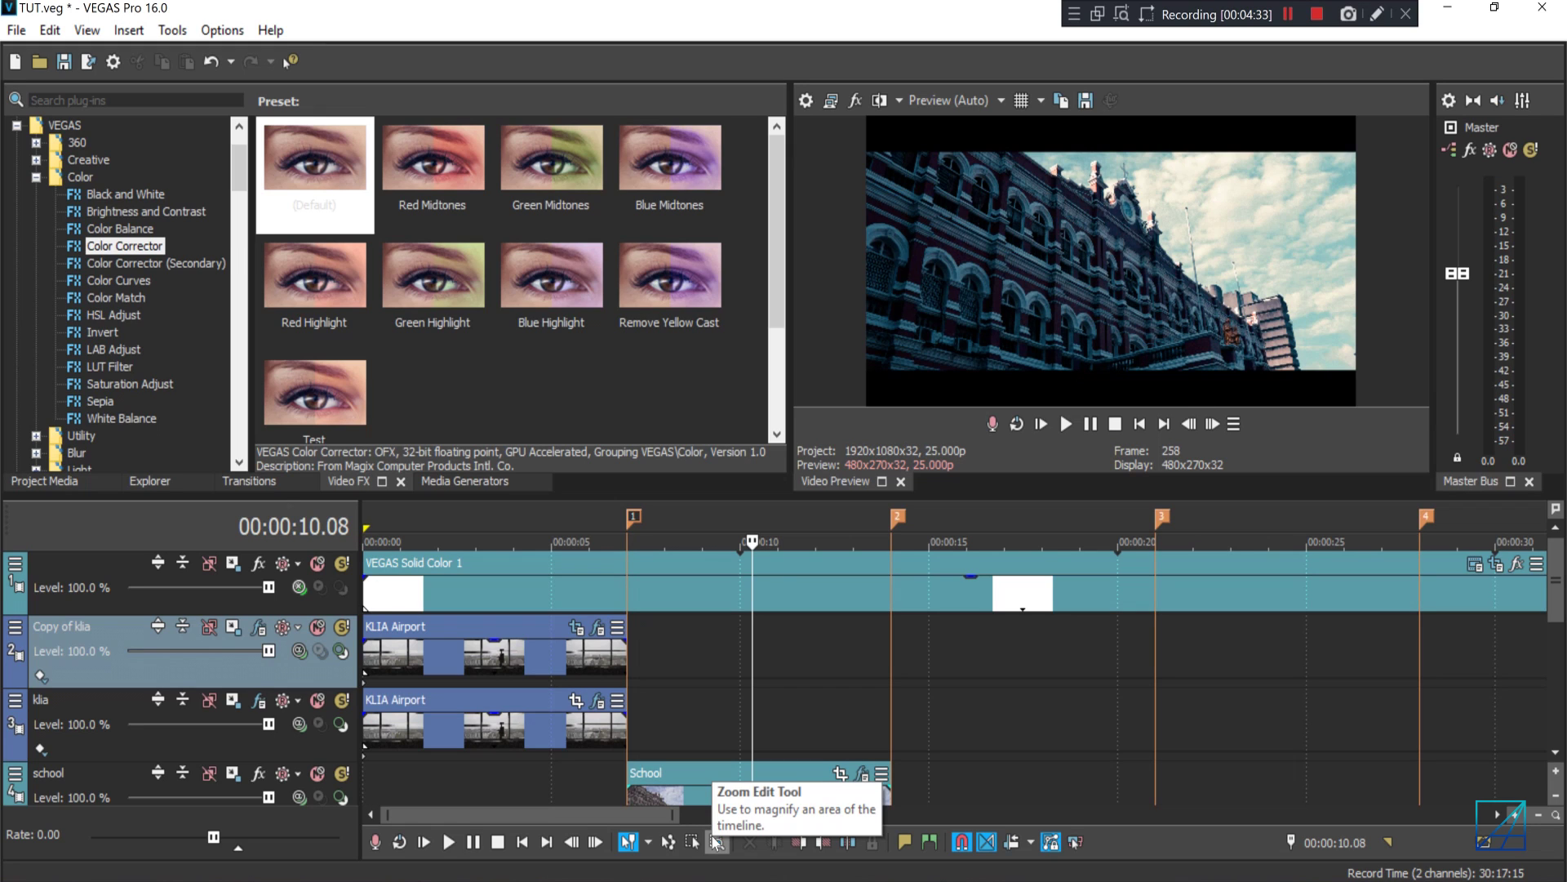
{"action": "left_click", "coordinate": [717, 842]}
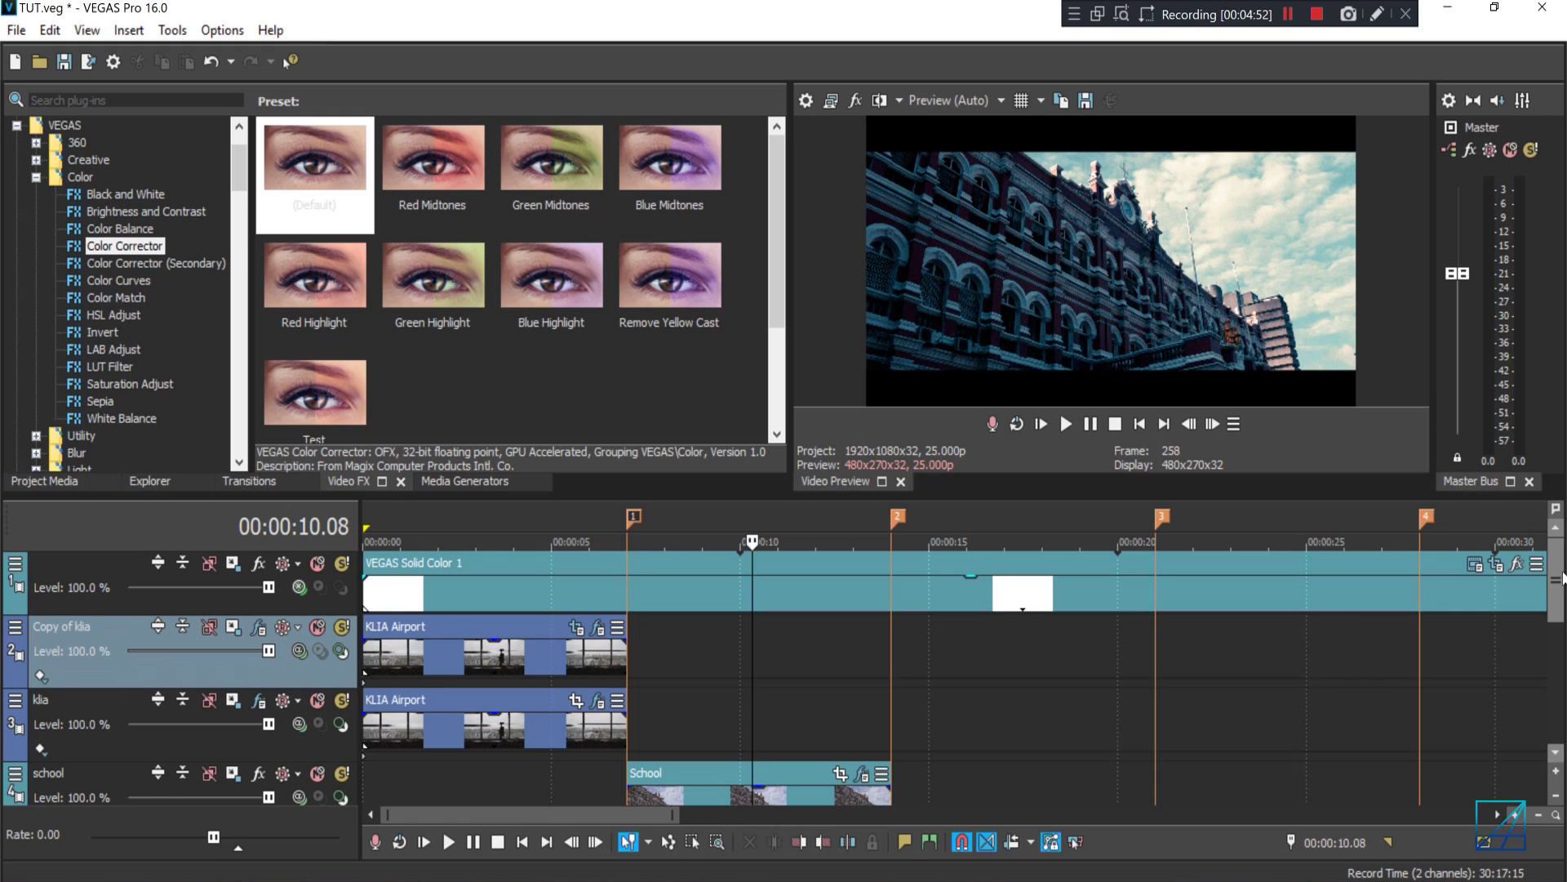
Duplicate the school track and place the copy above the original.
{"action": "scroll", "coordinate": [604, 711], "scroll_direction": "down", "scroll_amount": 1}
{"action": "right_click", "coordinate": [320, 741]}
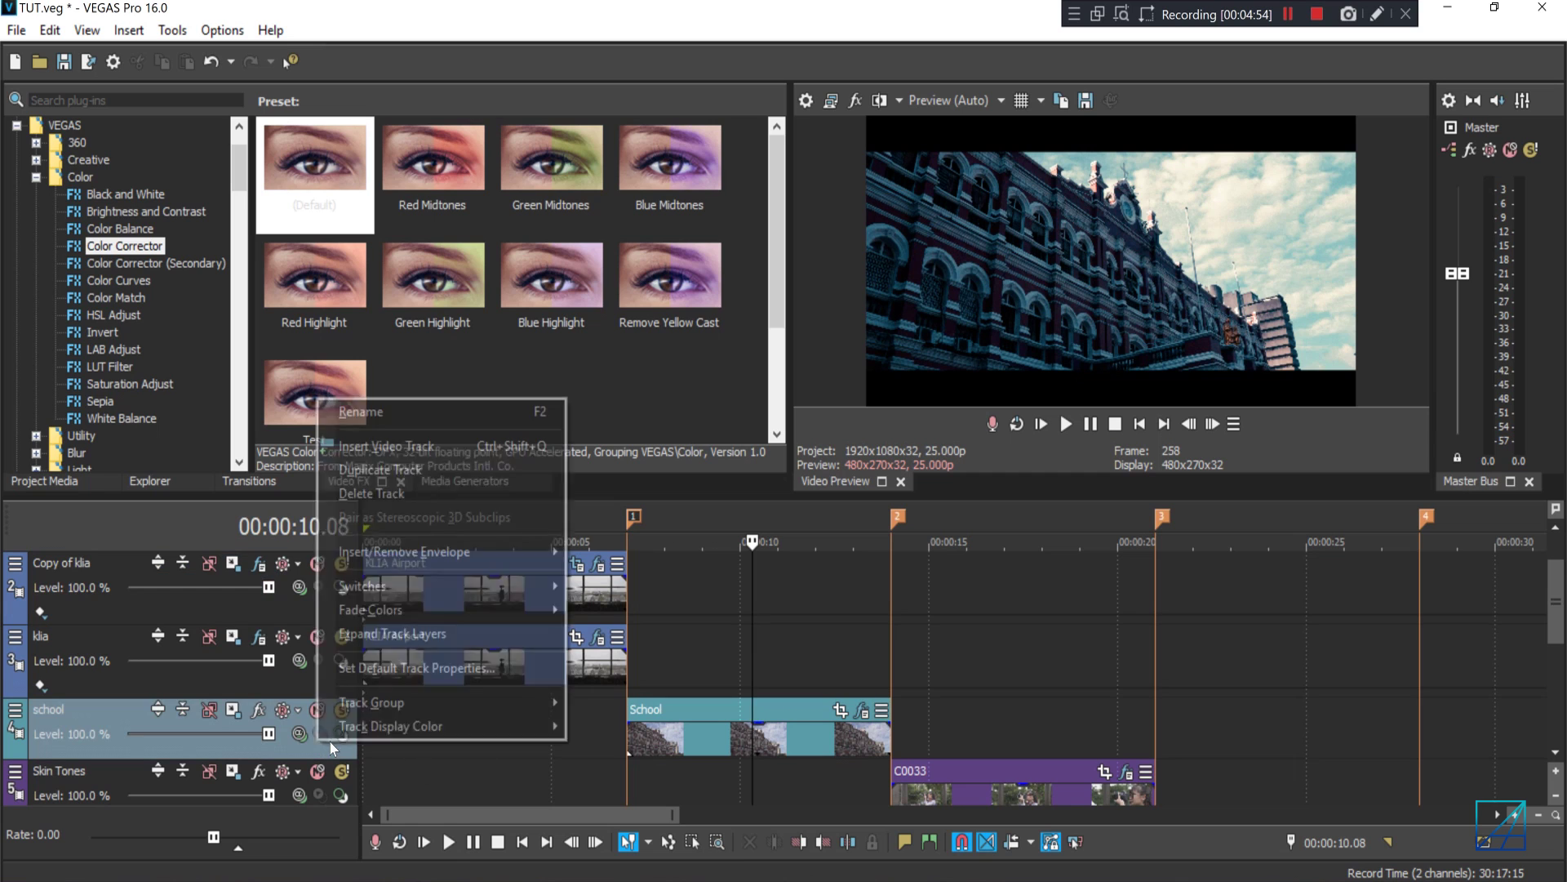
{"action": "left_click", "coordinate": [470, 476]}
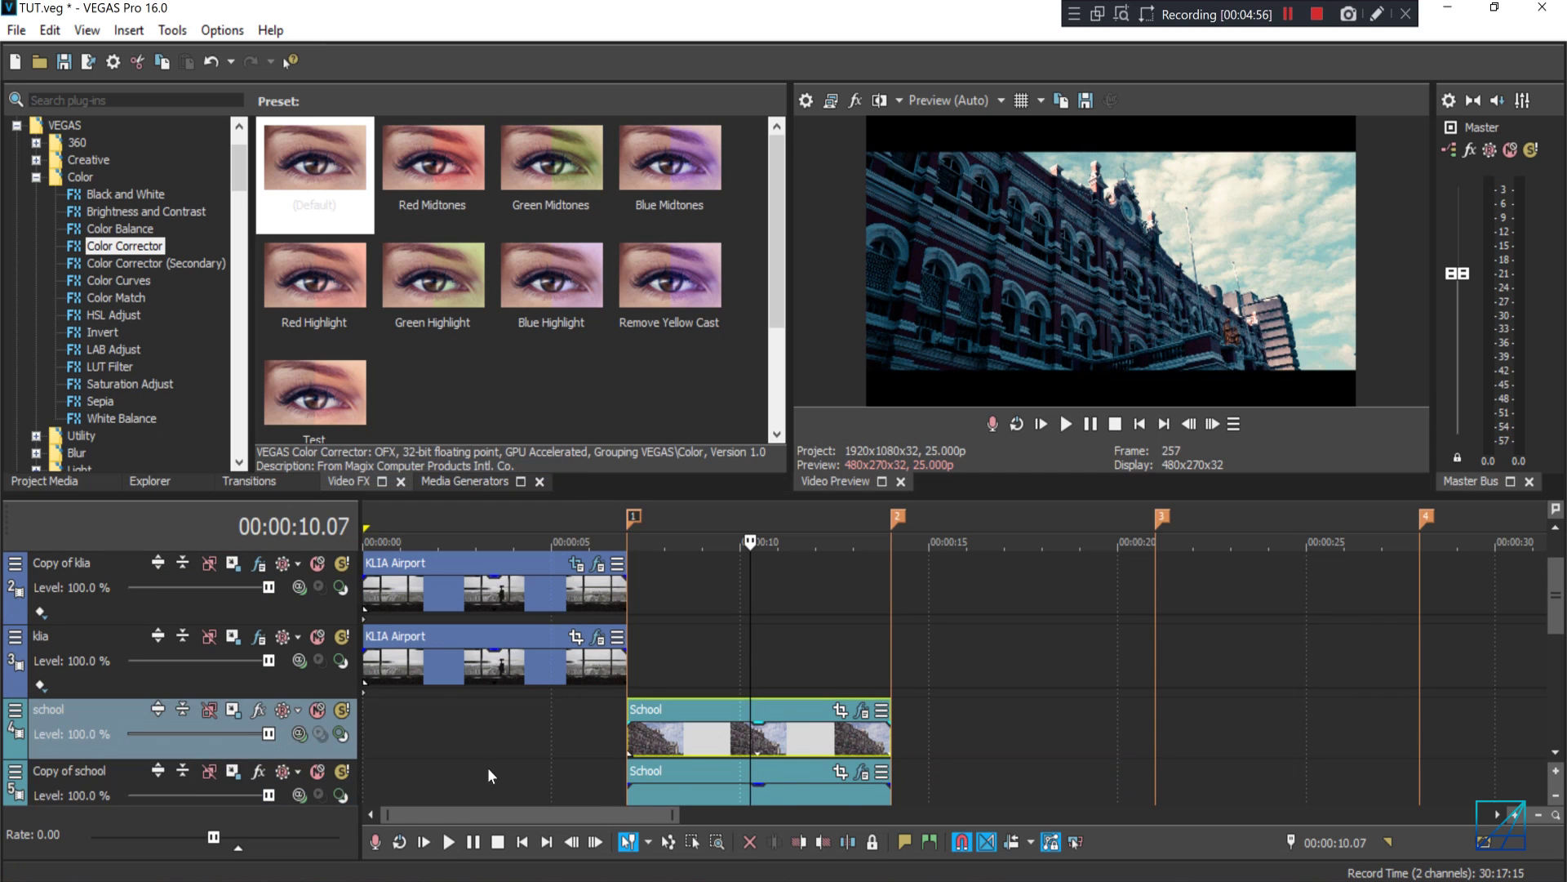
{"action": "left_click_drag", "start_coordinate": [66, 767], "coordinate": [91, 709]}
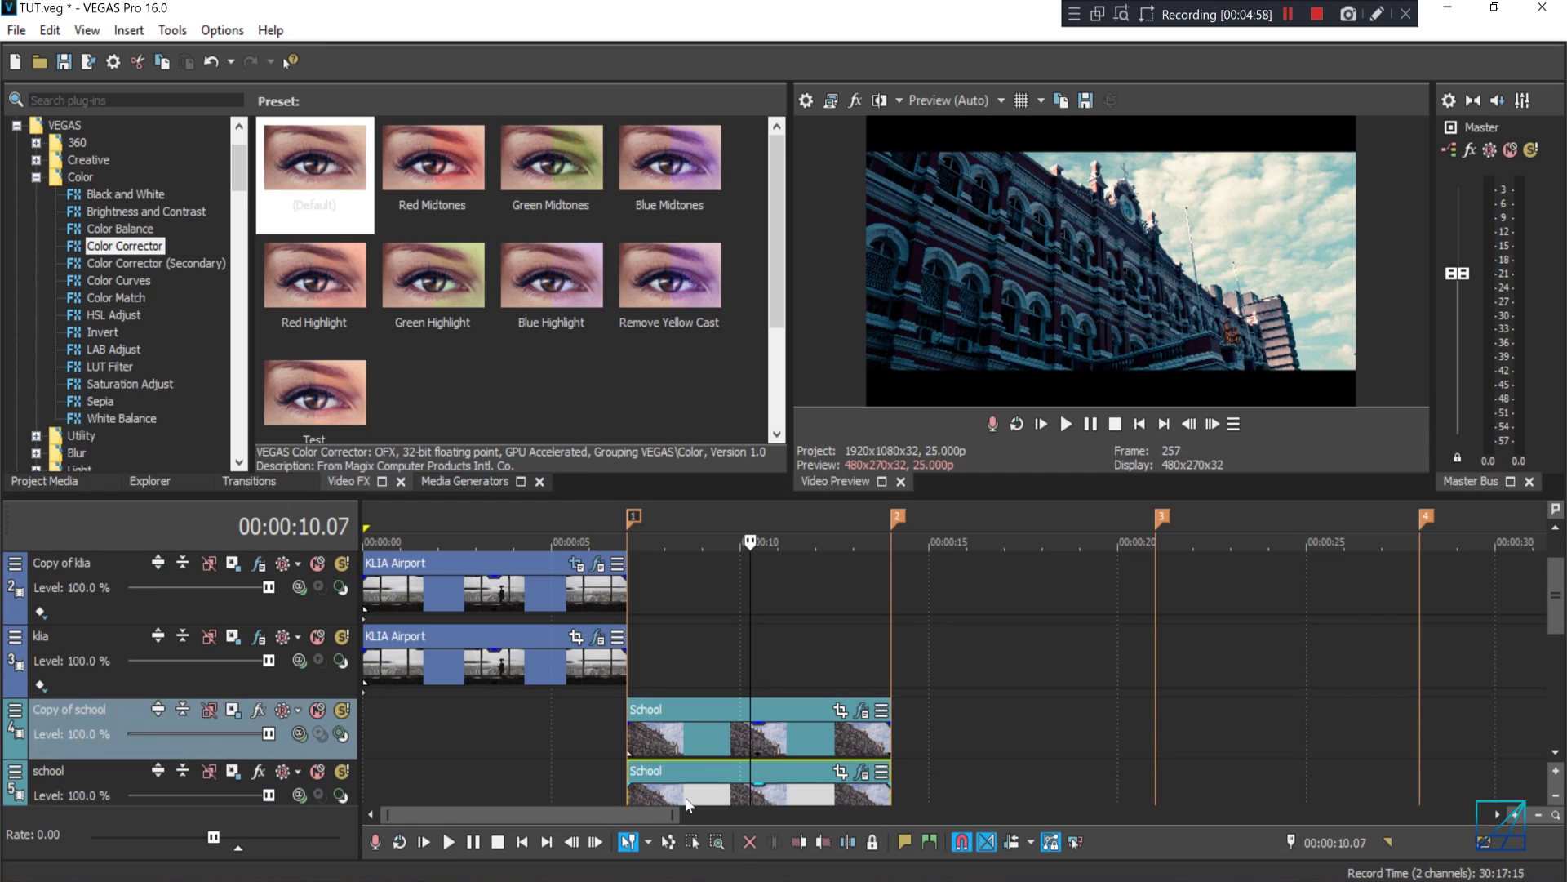
Add the default Color Curves effect to the School clip on the copied track.
{"action": "left_click", "coordinate": [746, 736]}
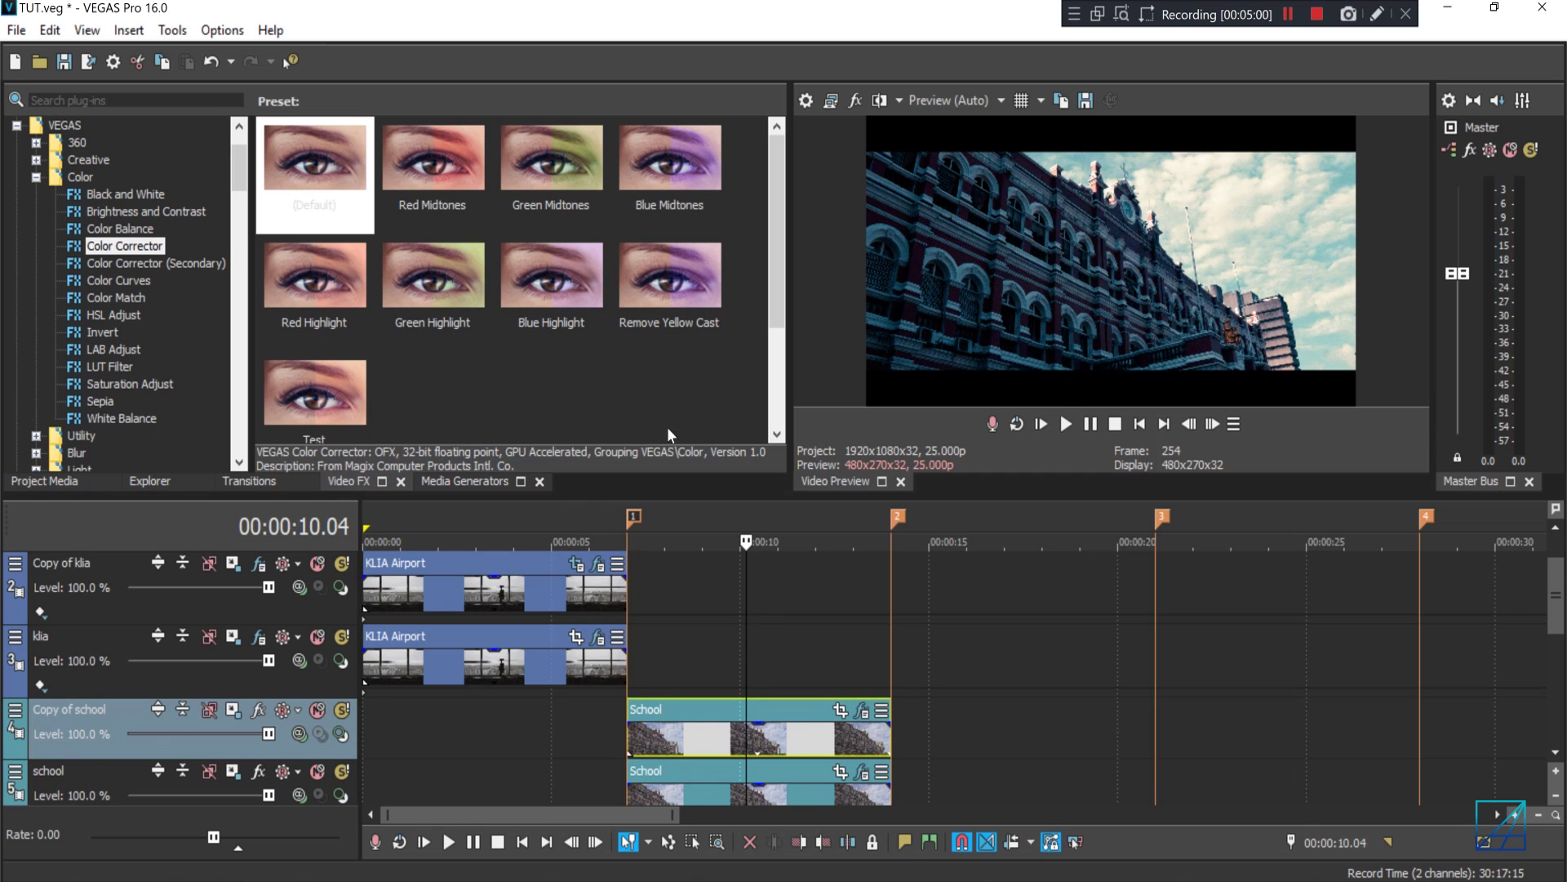
{"action": "left_click", "coordinate": [136, 283]}
{"action": "left_click_drag", "start_coordinate": [324, 179], "coordinate": [742, 737]}
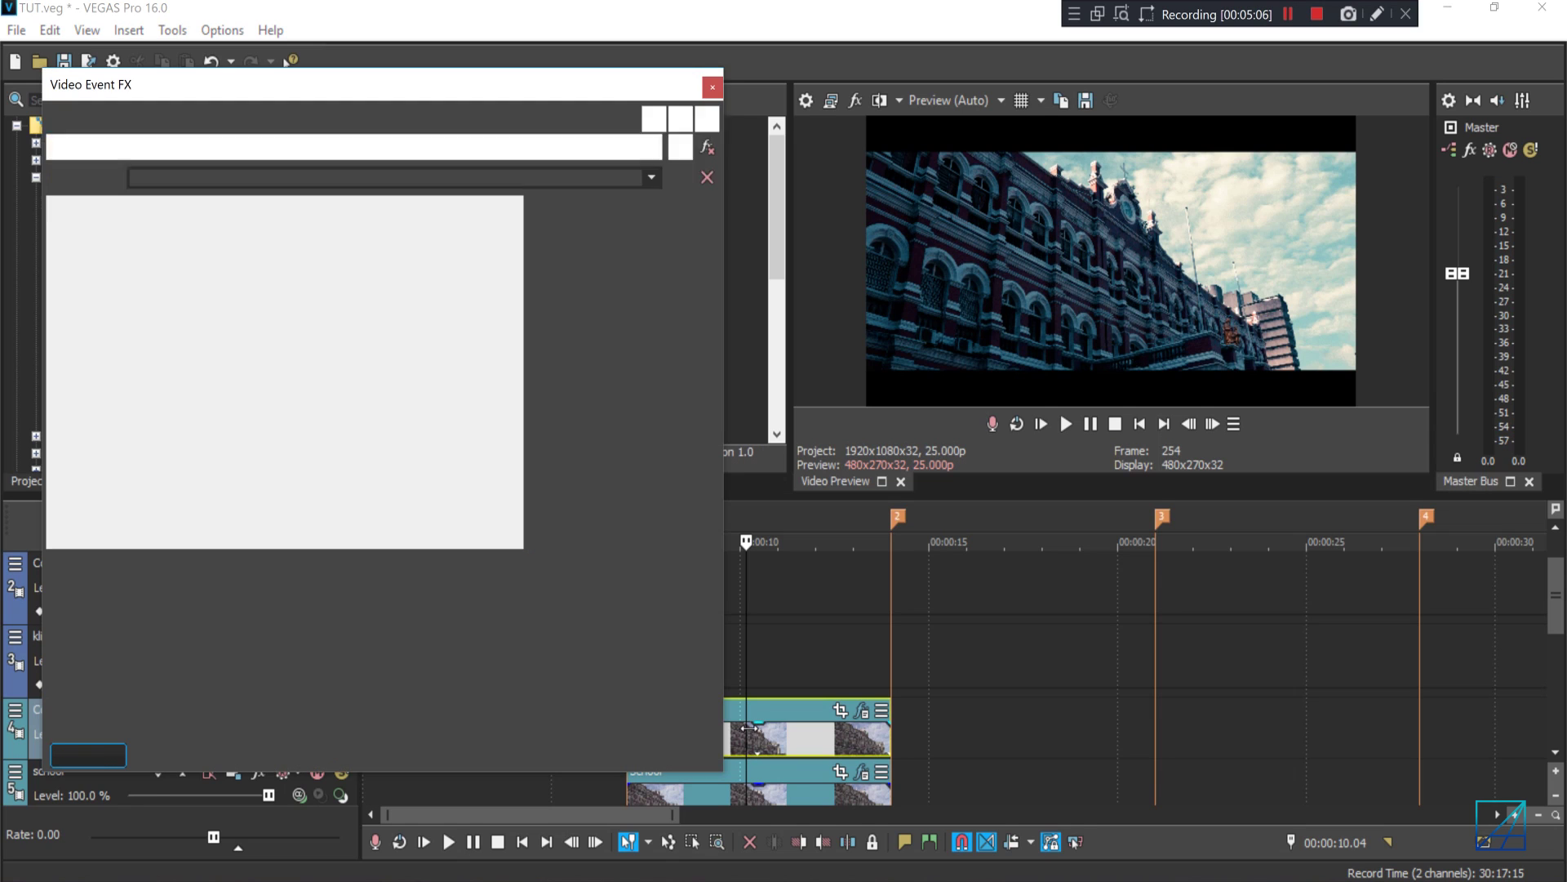
{"action": "left_click_drag", "start_coordinate": [517, 91], "coordinate": [541, 113]}
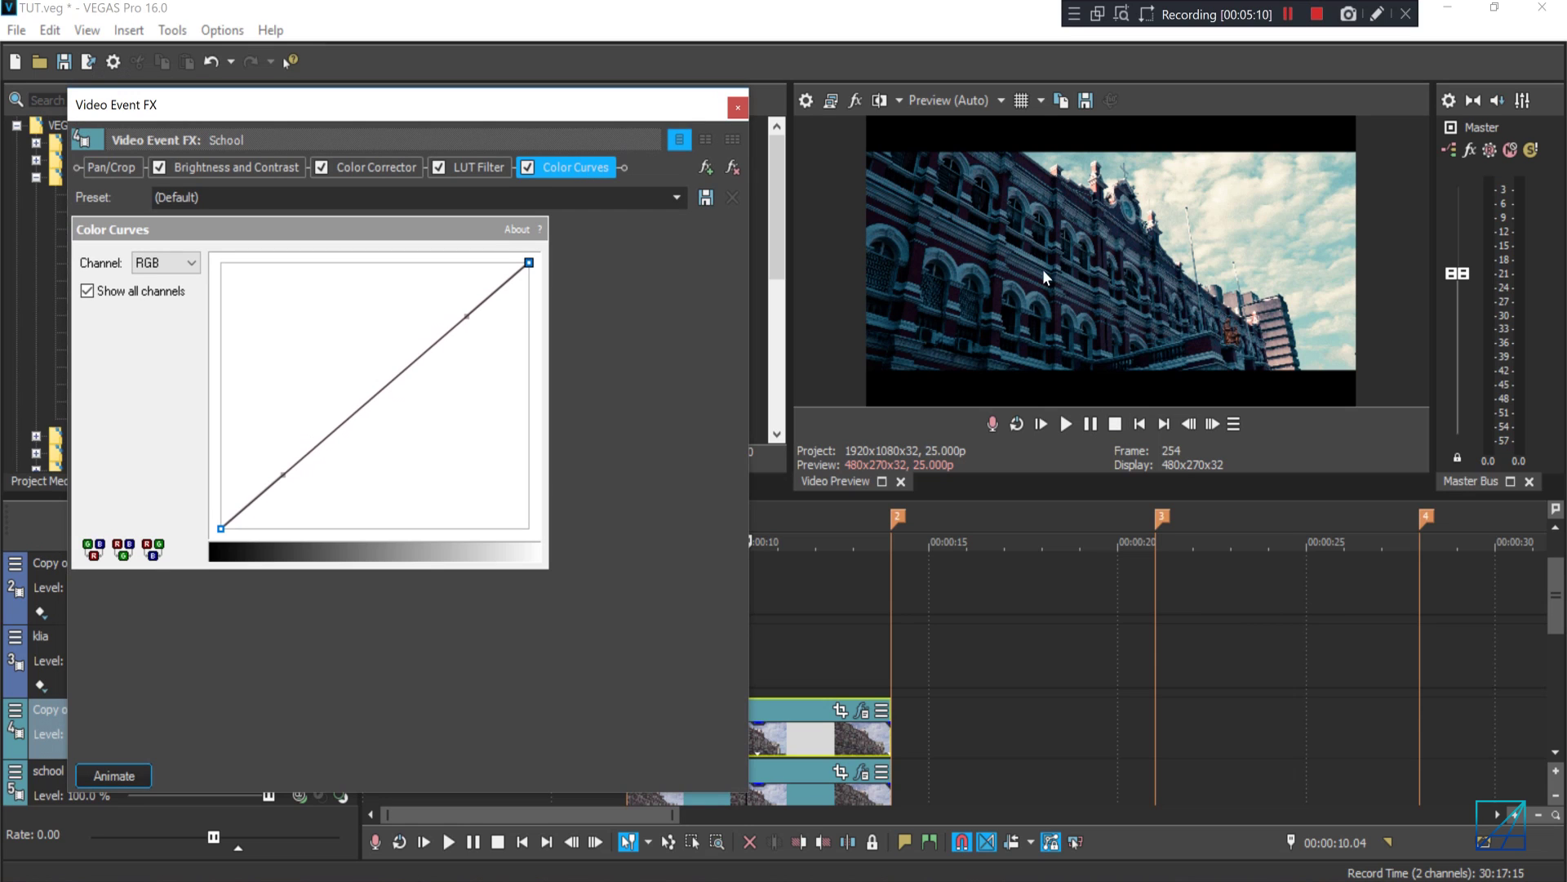
Raise the RGB curve through a new lower-midtone point and flatten its dark end to brighten the building.
{"action": "left_click", "coordinate": [317, 446]}
{"action": "left_click_drag", "start_coordinate": [316, 446], "coordinate": [309, 400]}
{"action": "left_click_drag", "start_coordinate": [233, 522], "coordinate": [249, 515]}
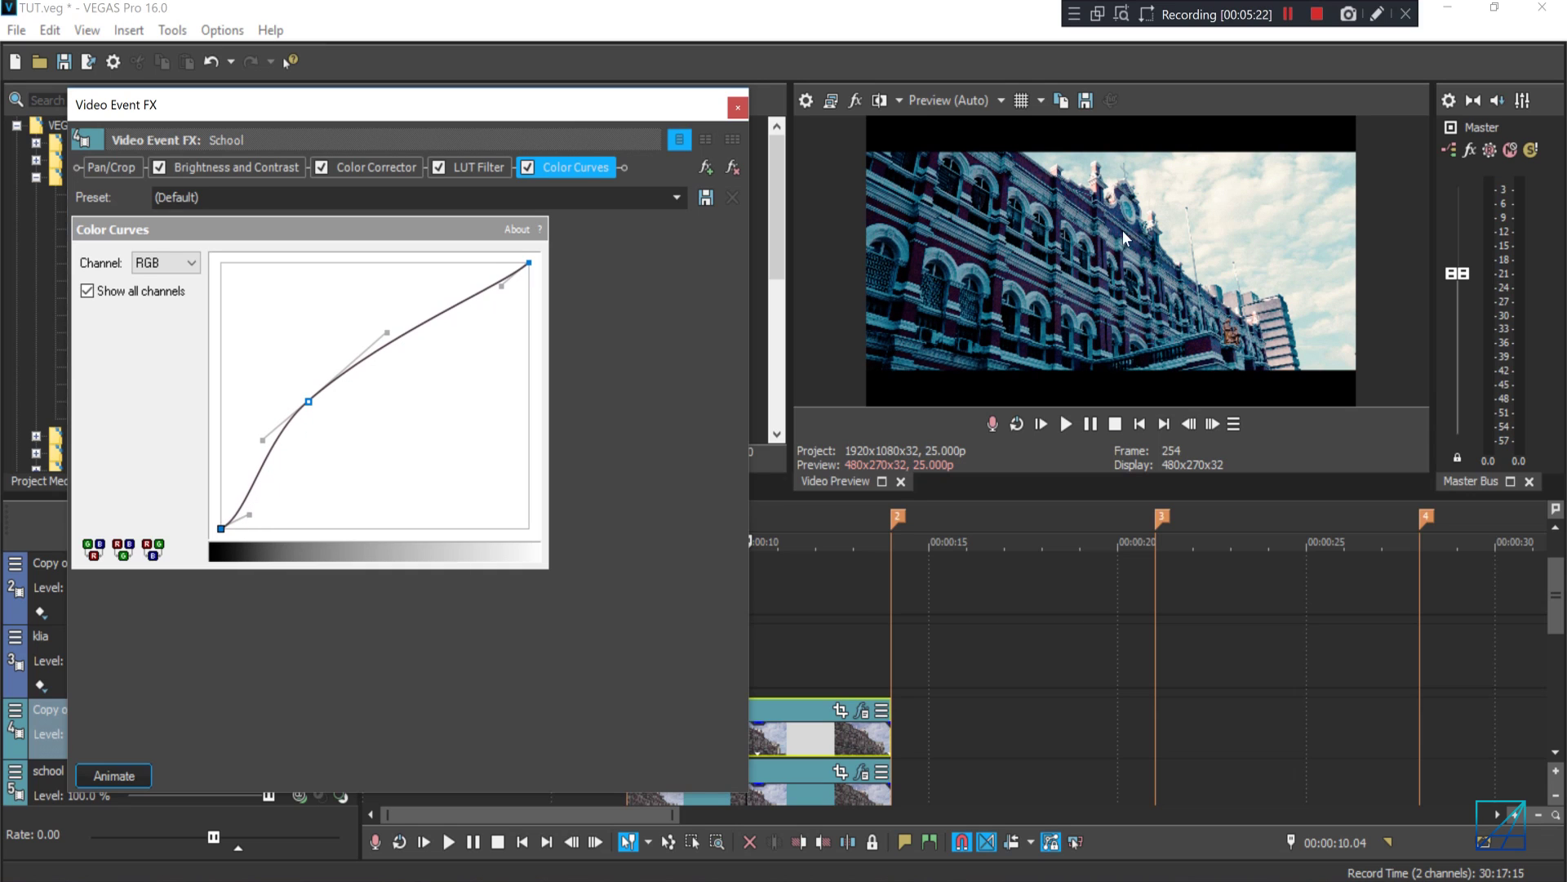
Slightly raise the upper part of the red curve and lower the upper part of the blue curve to warm the highlights.
{"action": "left_click", "coordinate": [191, 263]}
{"action": "left_click", "coordinate": [148, 282]}
{"action": "left_click_drag", "start_coordinate": [501, 286], "coordinate": [476, 283]}
{"action": "left_click", "coordinate": [155, 262]}
{"action": "left_click", "coordinate": [151, 327]}
{"action": "left_click_drag", "start_coordinate": [504, 281], "coordinate": [509, 287]}
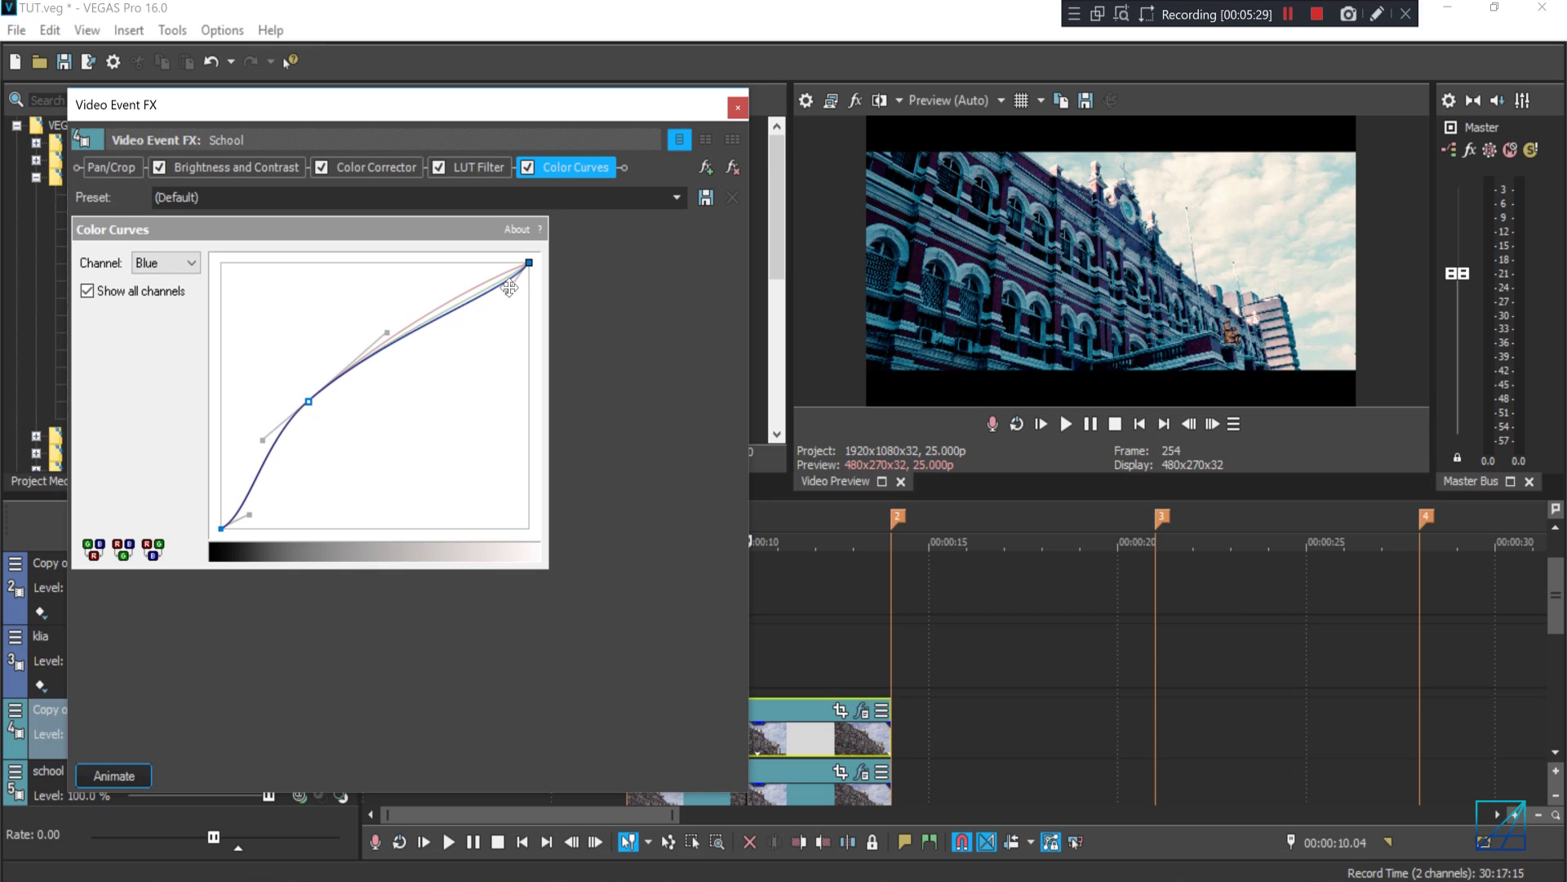
{"action": "left_click", "coordinate": [738, 107]}
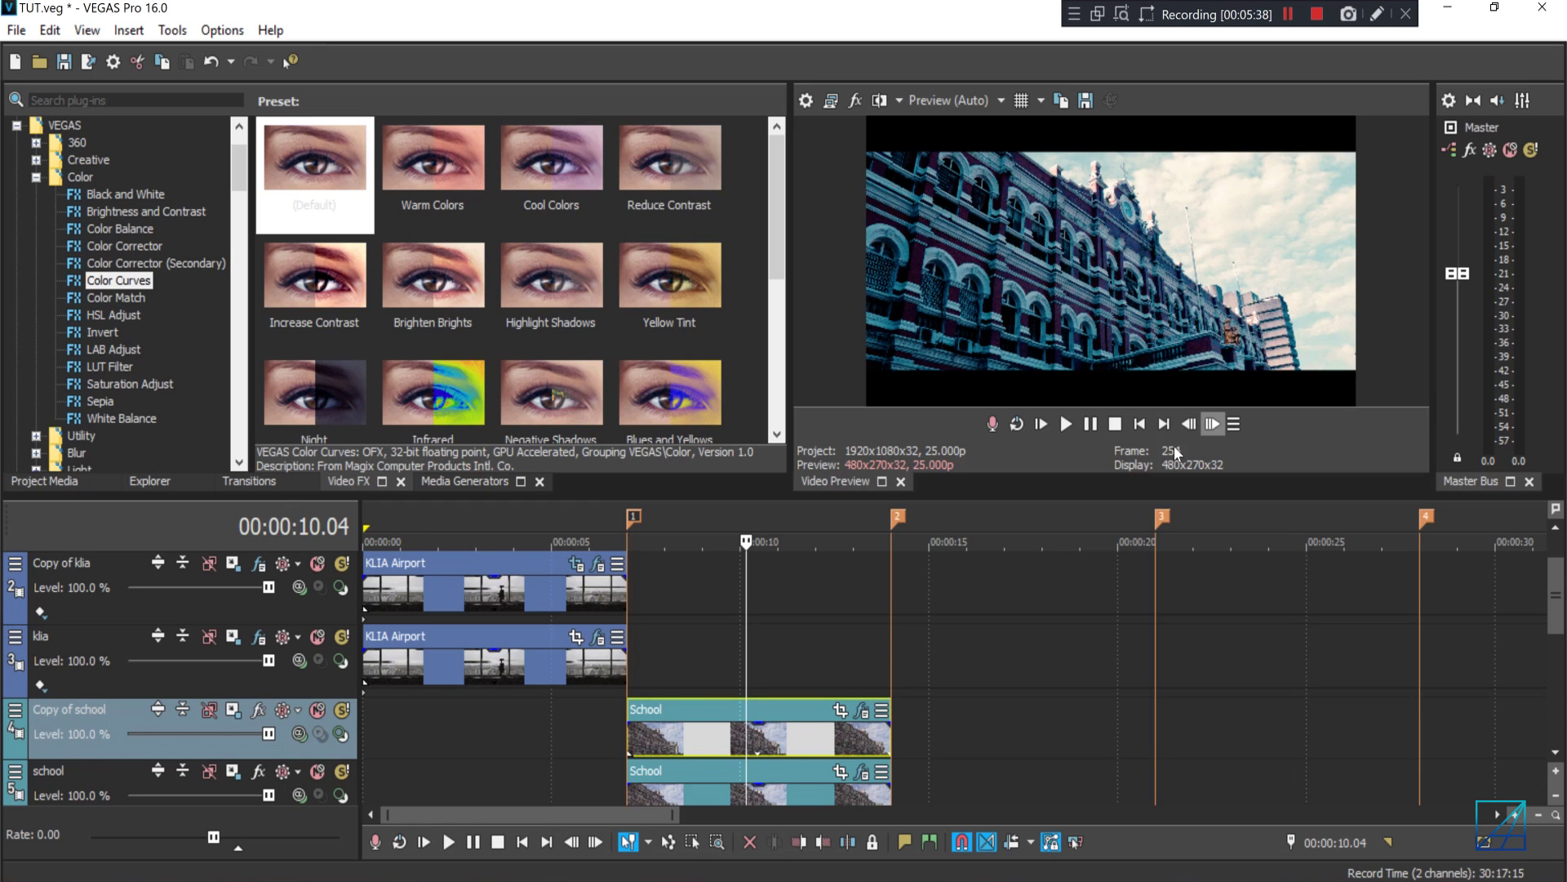
Enable the Pan/Crop mask on the copied School clip from its first frame and draw a closed six-point path around the building, excluding the sky.
{"action": "left_click", "coordinate": [840, 710]}
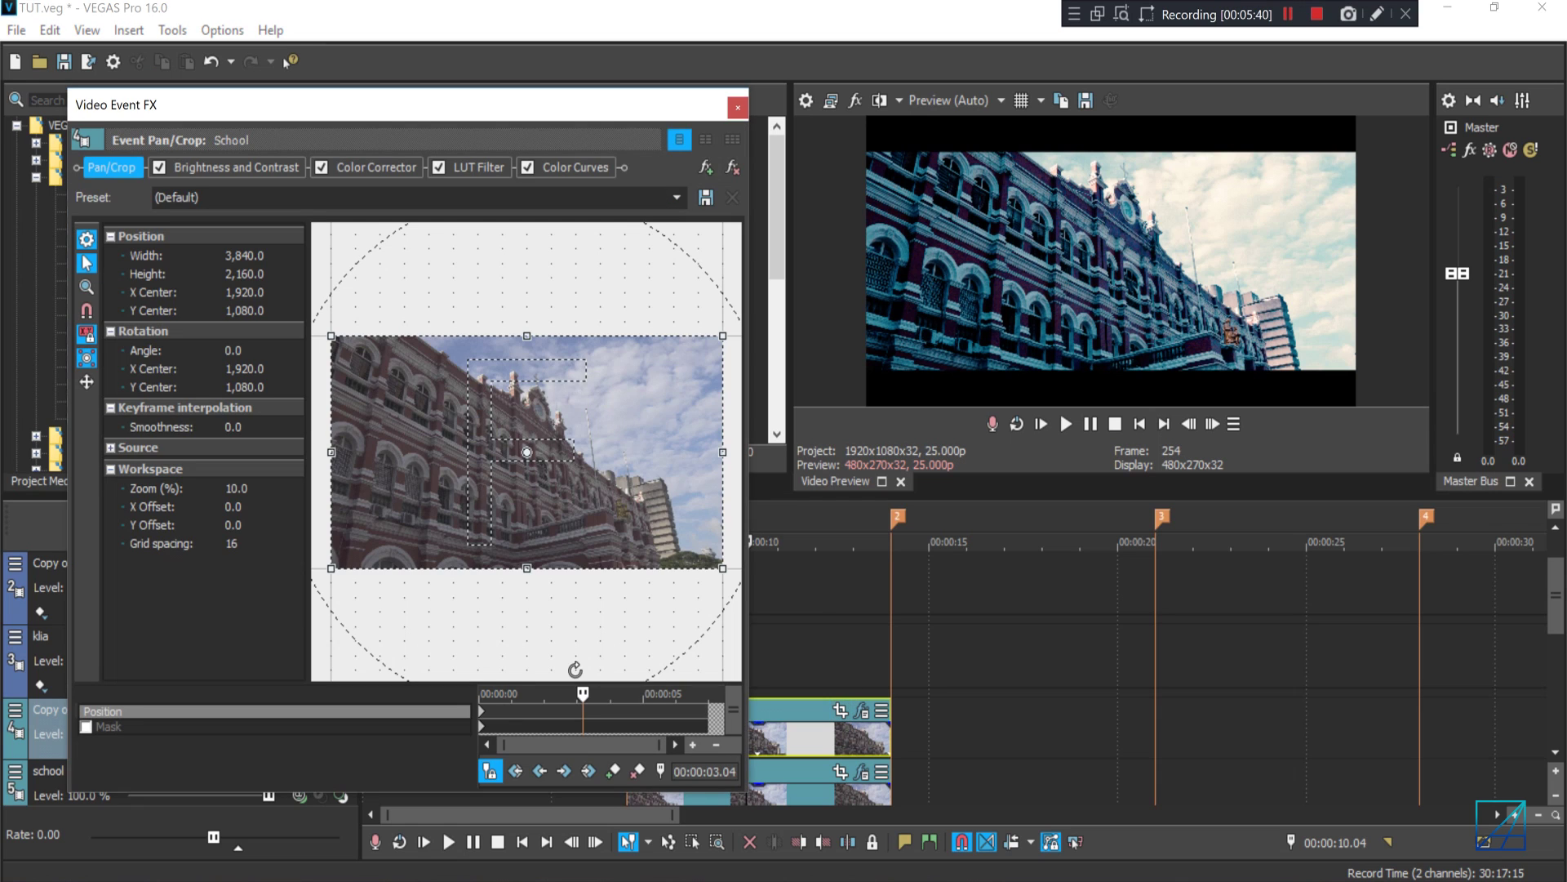
{"action": "left_click", "coordinate": [482, 729]}
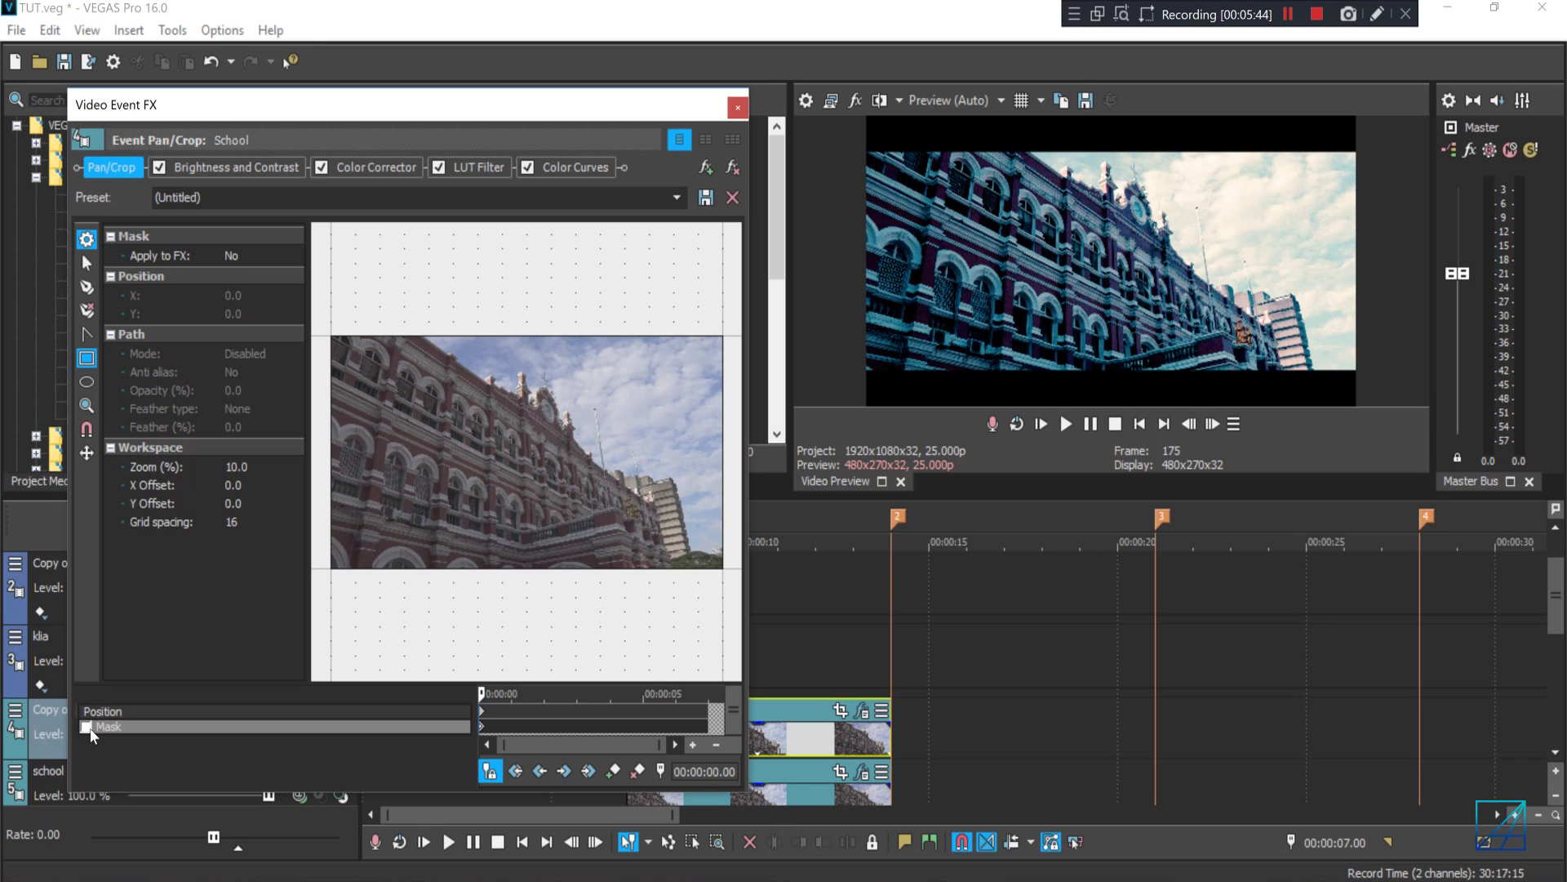
{"action": "left_click", "coordinate": [86, 288]}
{"action": "scroll", "coordinate": [350, 347], "scroll_direction": "down", "scroll_amount": 1}
{"action": "left_click", "coordinate": [347, 339]}
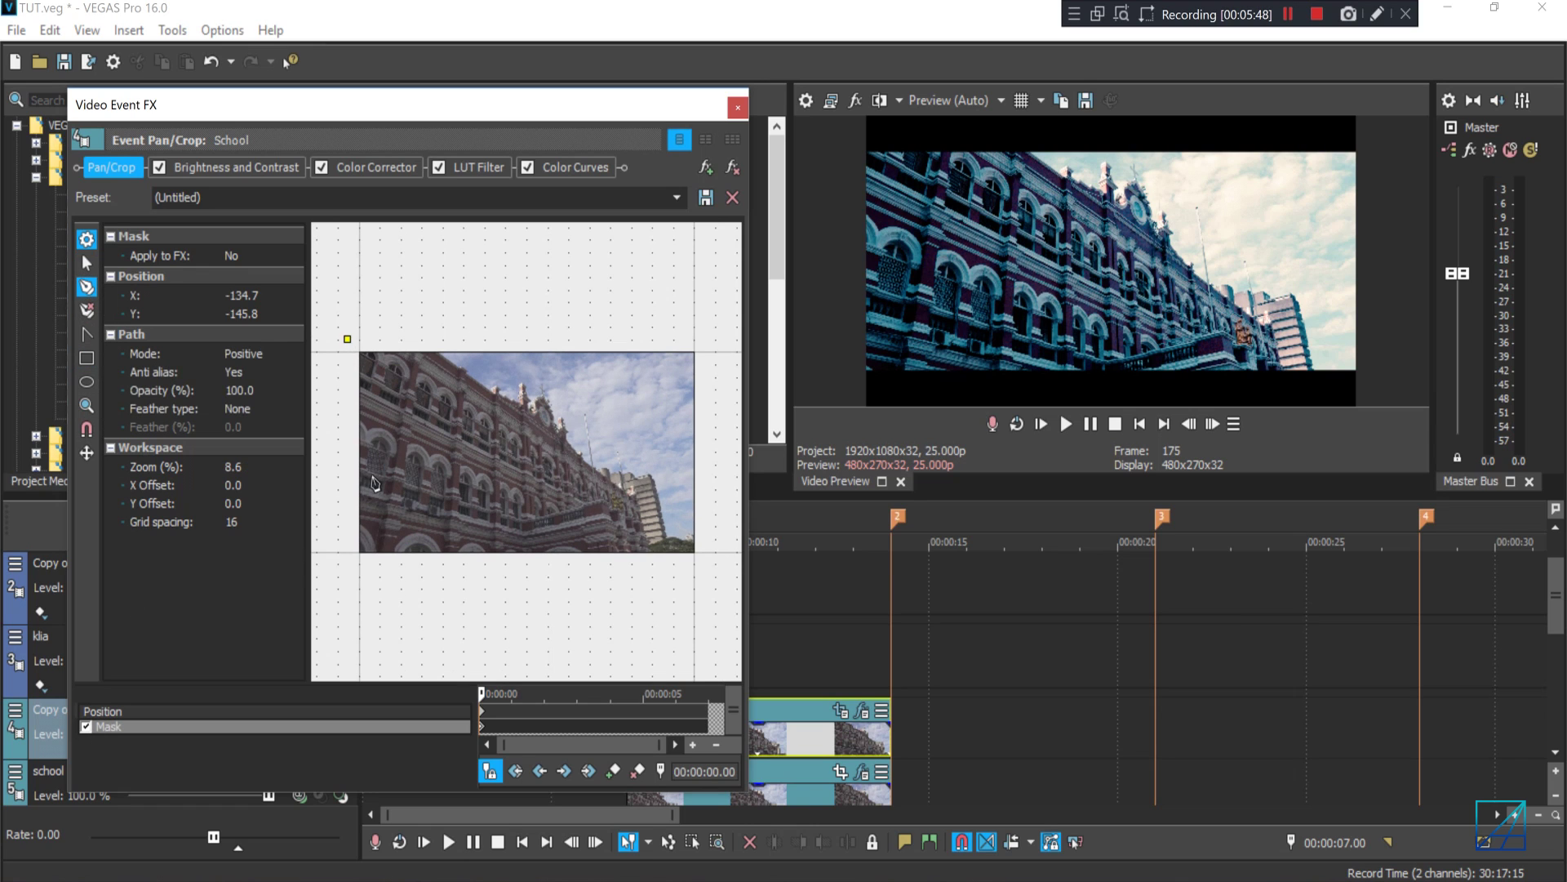
{"action": "left_click", "coordinate": [347, 556]}
{"action": "left_click", "coordinate": [645, 565]}
{"action": "left_click", "coordinate": [636, 500]}
{"action": "left_click", "coordinate": [476, 381]}
{"action": "left_click", "coordinate": [369, 334]}
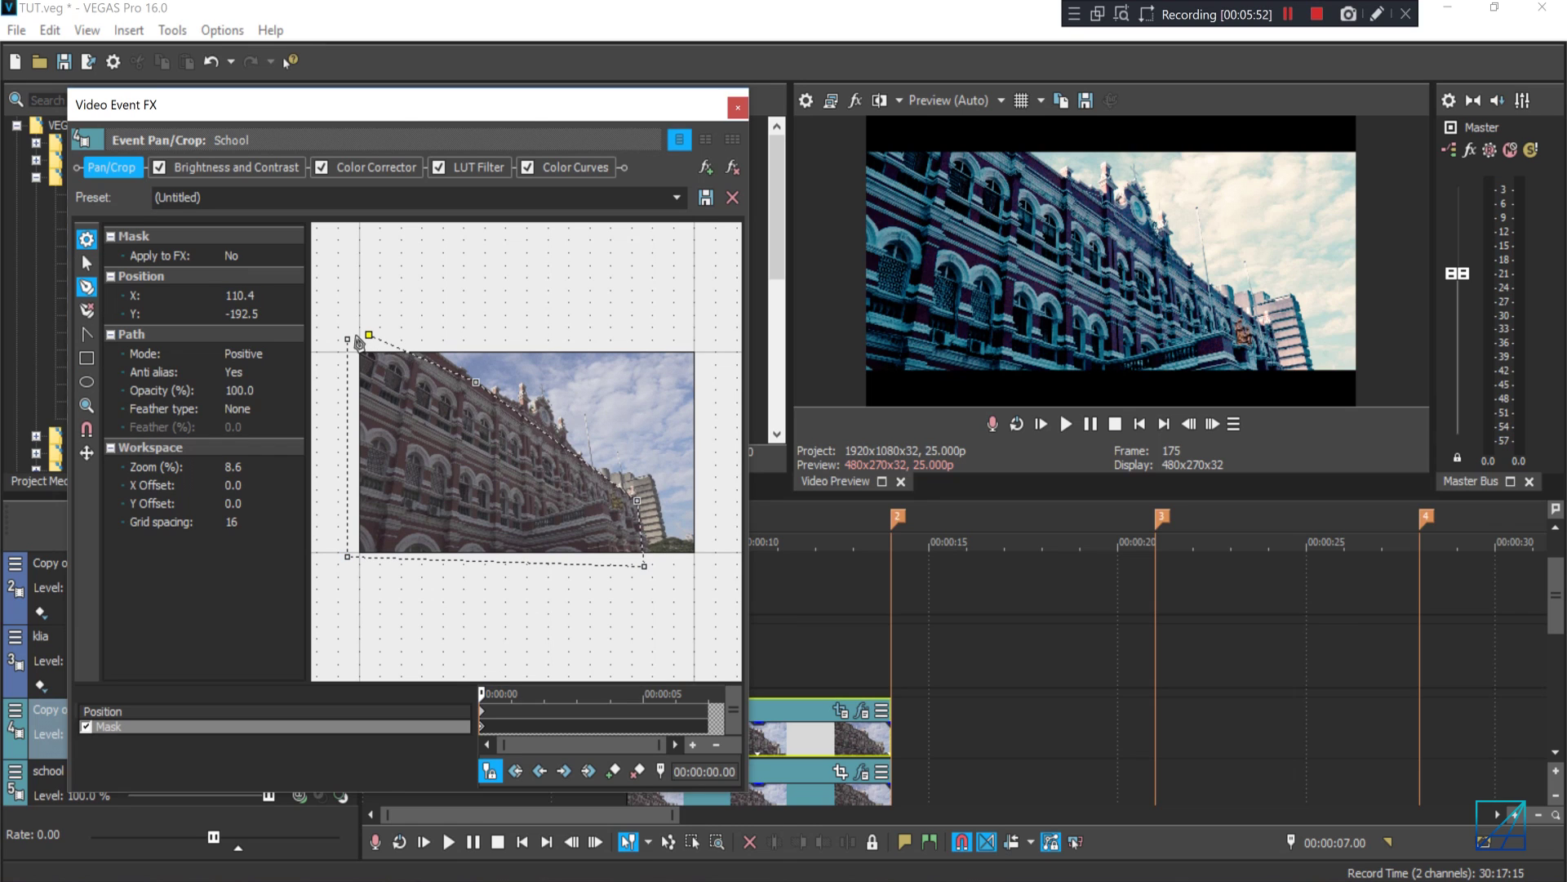
{"action": "left_click", "coordinate": [347, 339]}
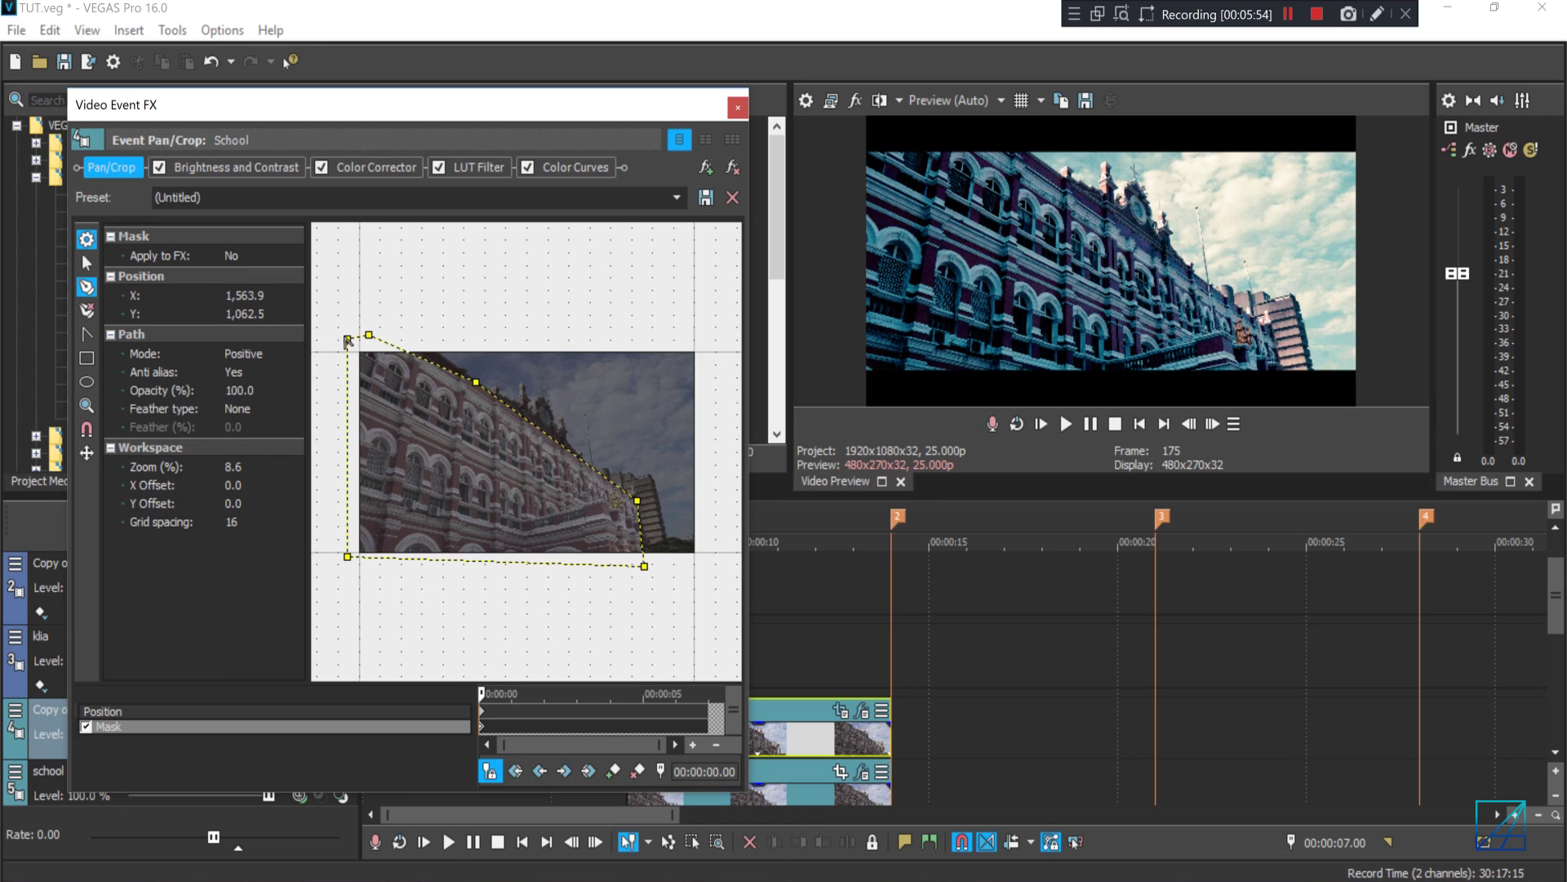
Set the building mask's feather type to Both at 10%.
{"action": "left_click", "coordinate": [248, 408]}
{"action": "left_click", "coordinate": [254, 464]}
{"action": "left_click", "coordinate": [252, 426]}
{"action": "type", "text": "1"}
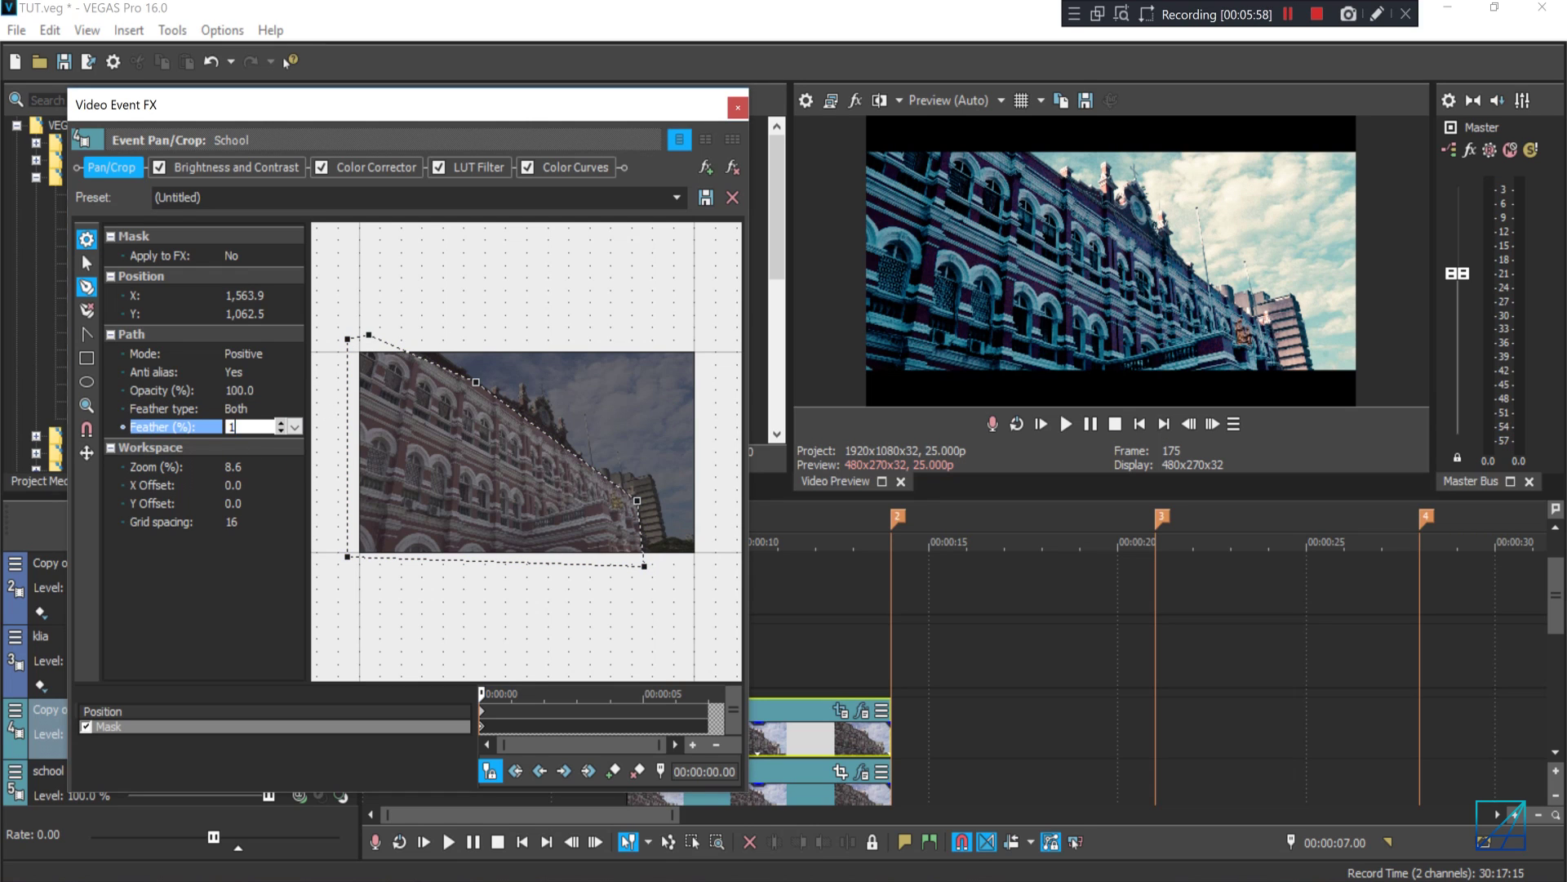
{"action": "type", "text": "0"}
{"action": "key", "text": "Return"}
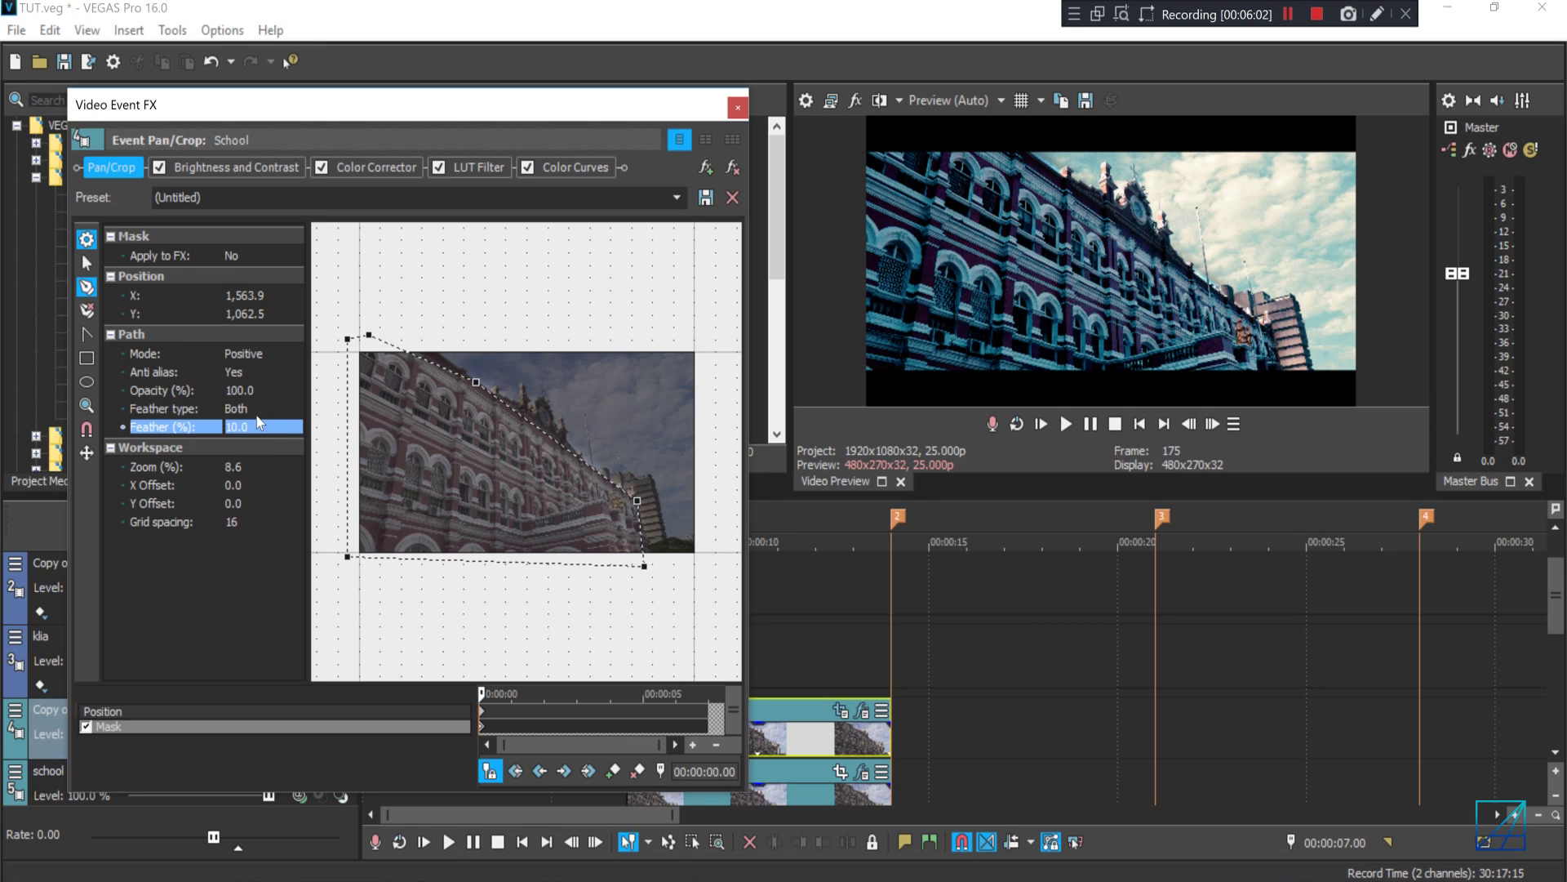
Move Pan/Crop to the end of the School clip's effect chain, after Color Curves.
{"action": "left_click", "coordinate": [106, 172]}
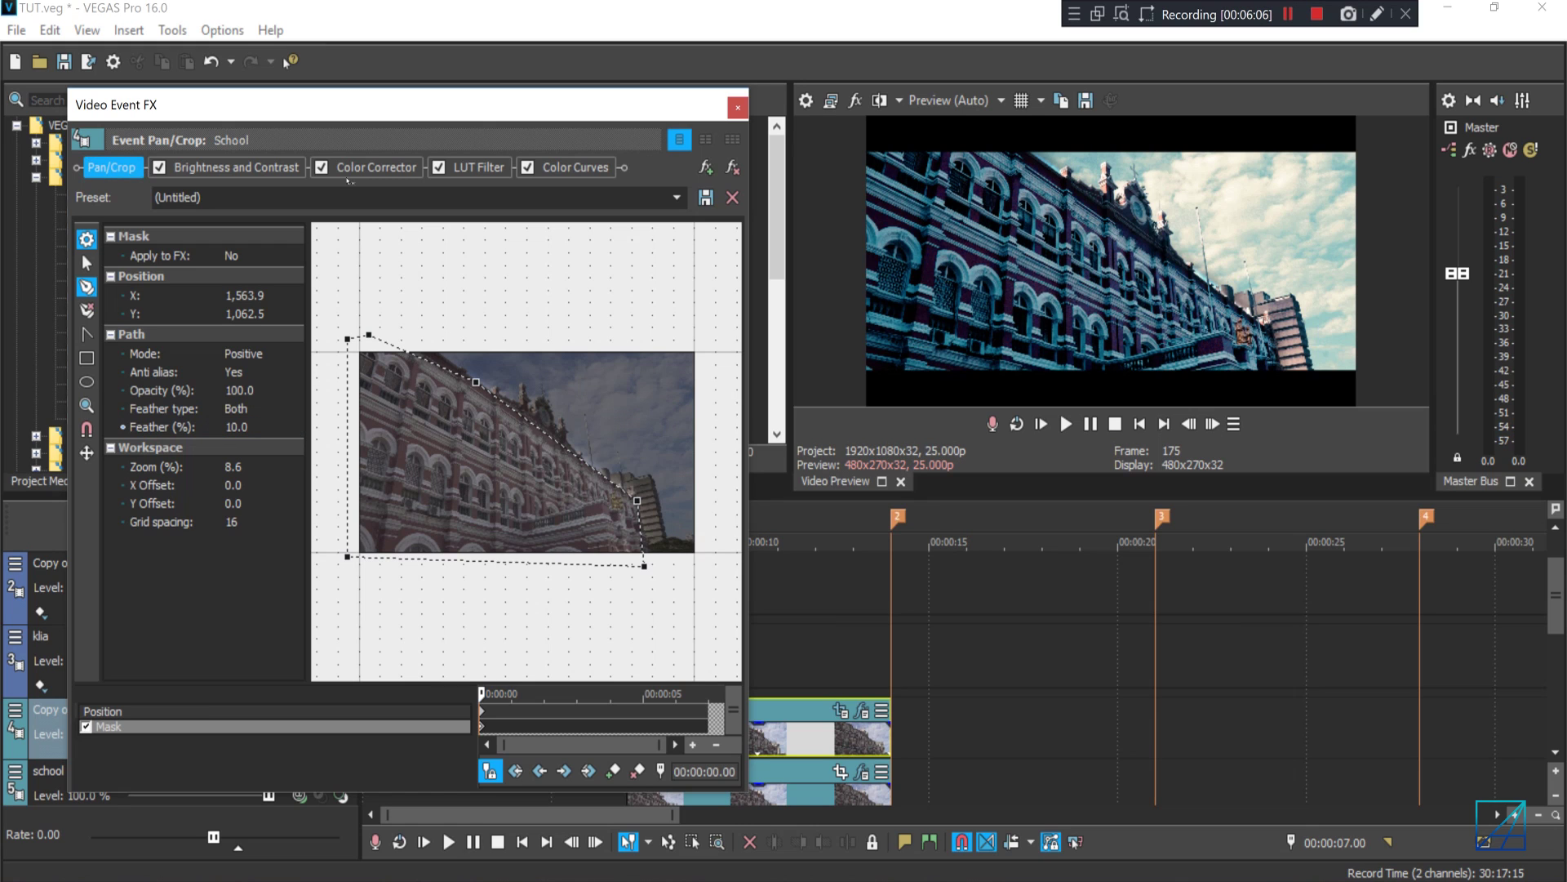
{"action": "left_click_drag", "start_coordinate": [612, 173], "coordinate": [609, 171]}
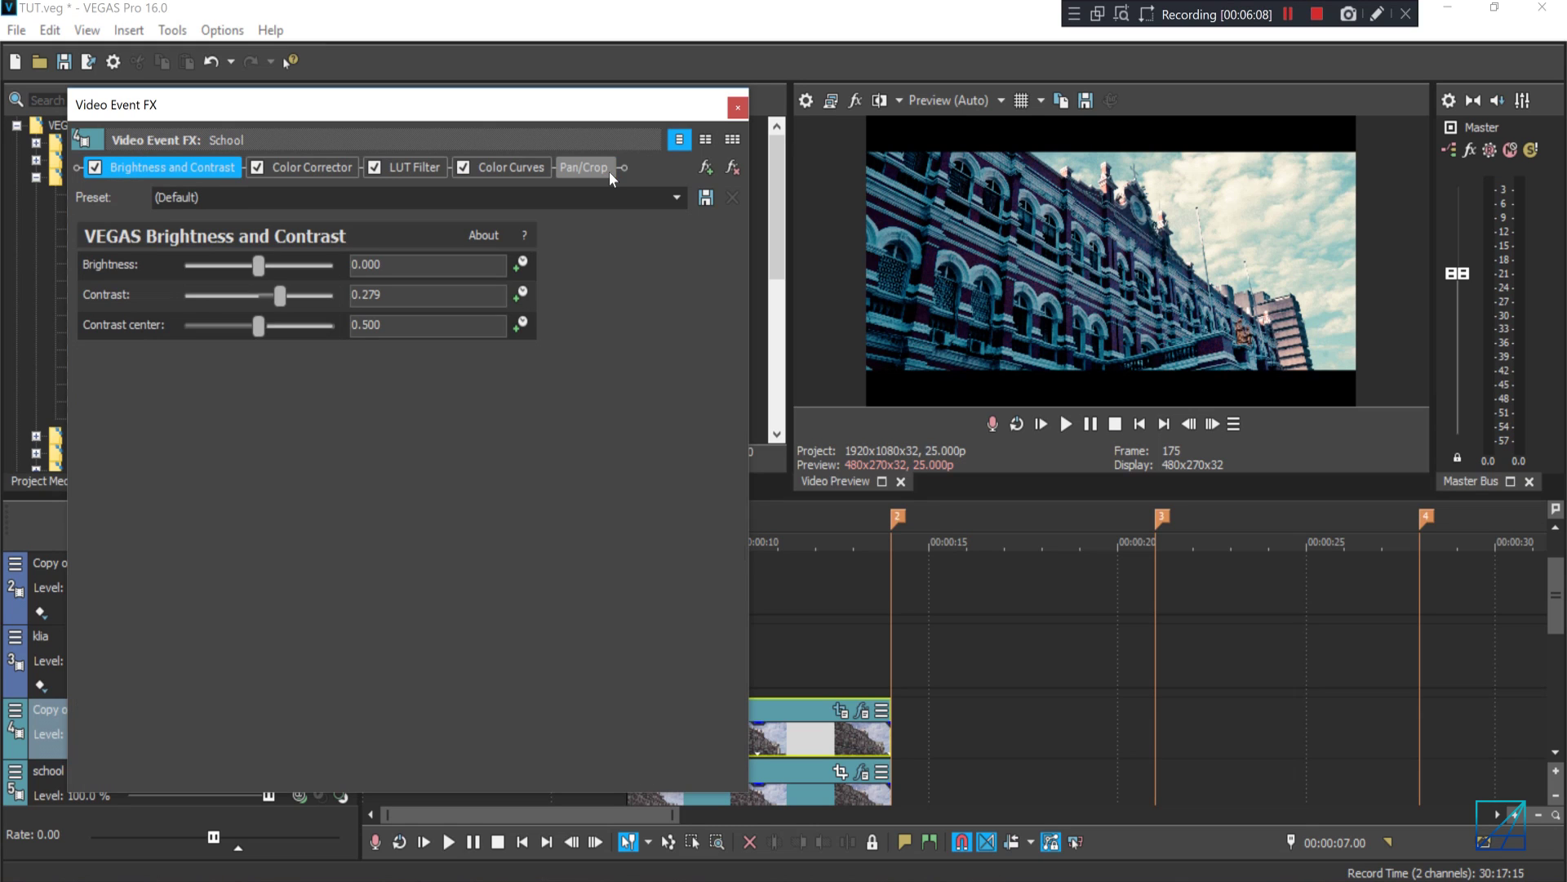
{"action": "left_click", "coordinate": [600, 167]}
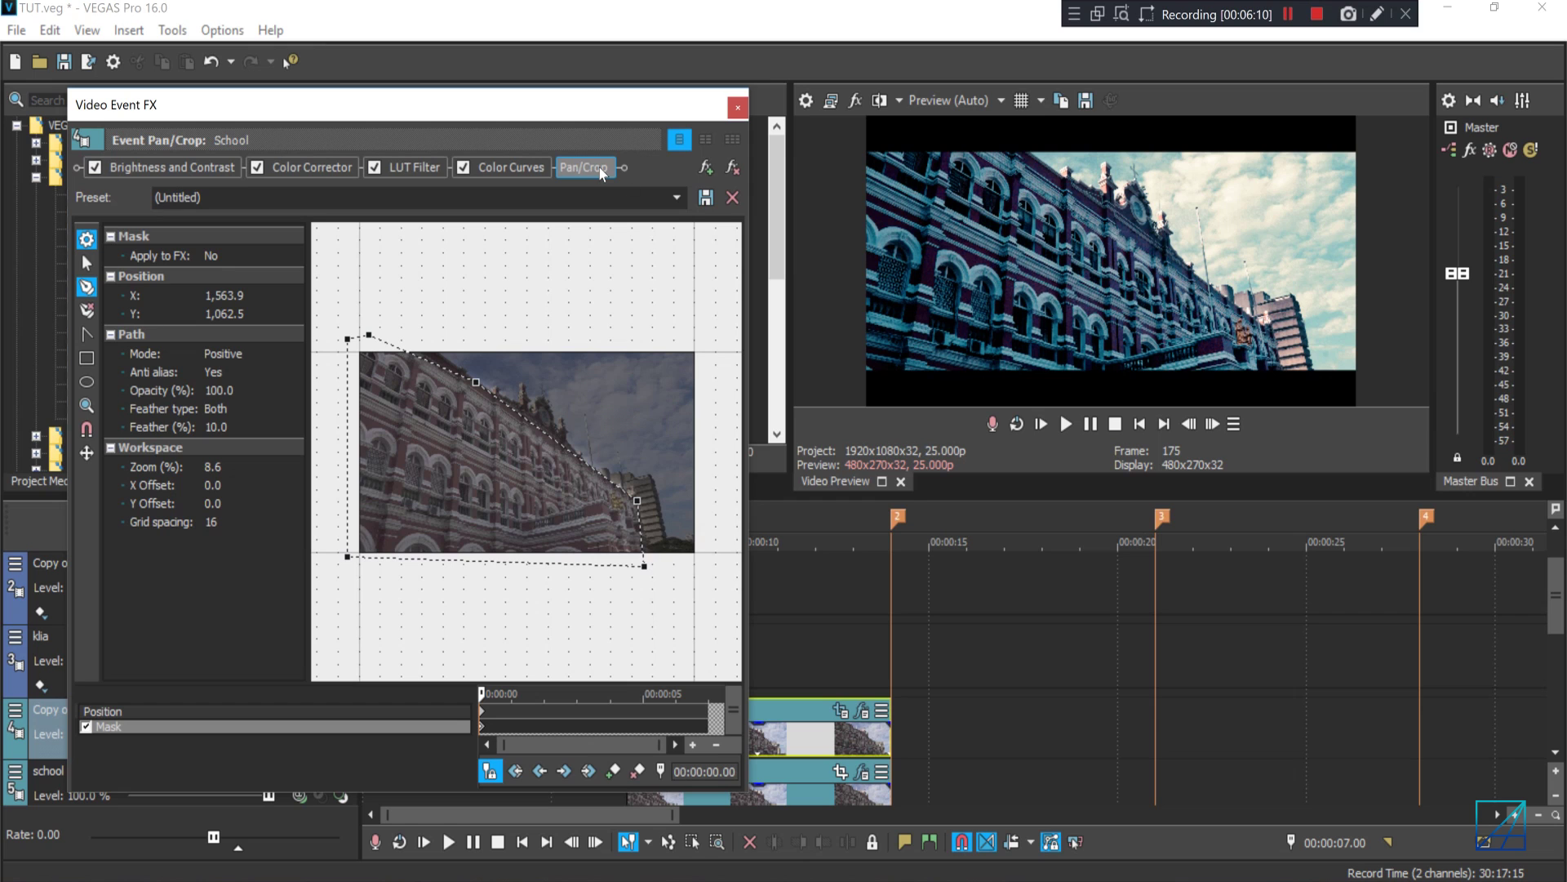
Keyframe the building mask at 00:00:02.01, shifting it to about X 1,552.3, Y 1,120.9 to follow the building.
{"action": "left_click_drag", "start_coordinate": [500, 691], "coordinate": [560, 691]}
{"action": "left_click", "coordinate": [87, 263]}
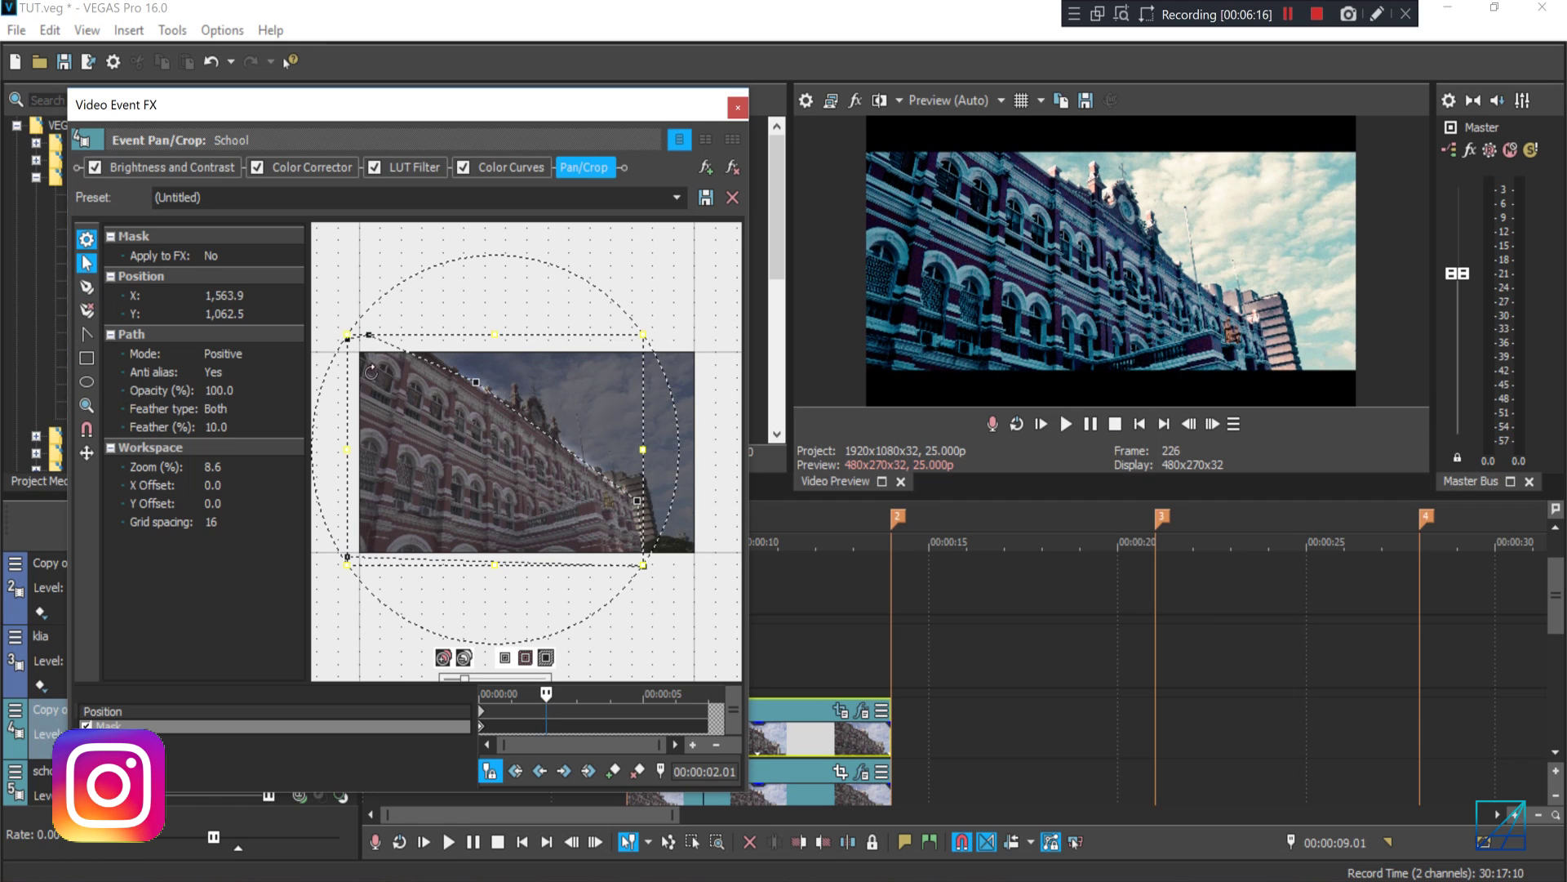
{"action": "left_click_drag", "start_coordinate": [644, 569], "coordinate": [646, 572]}
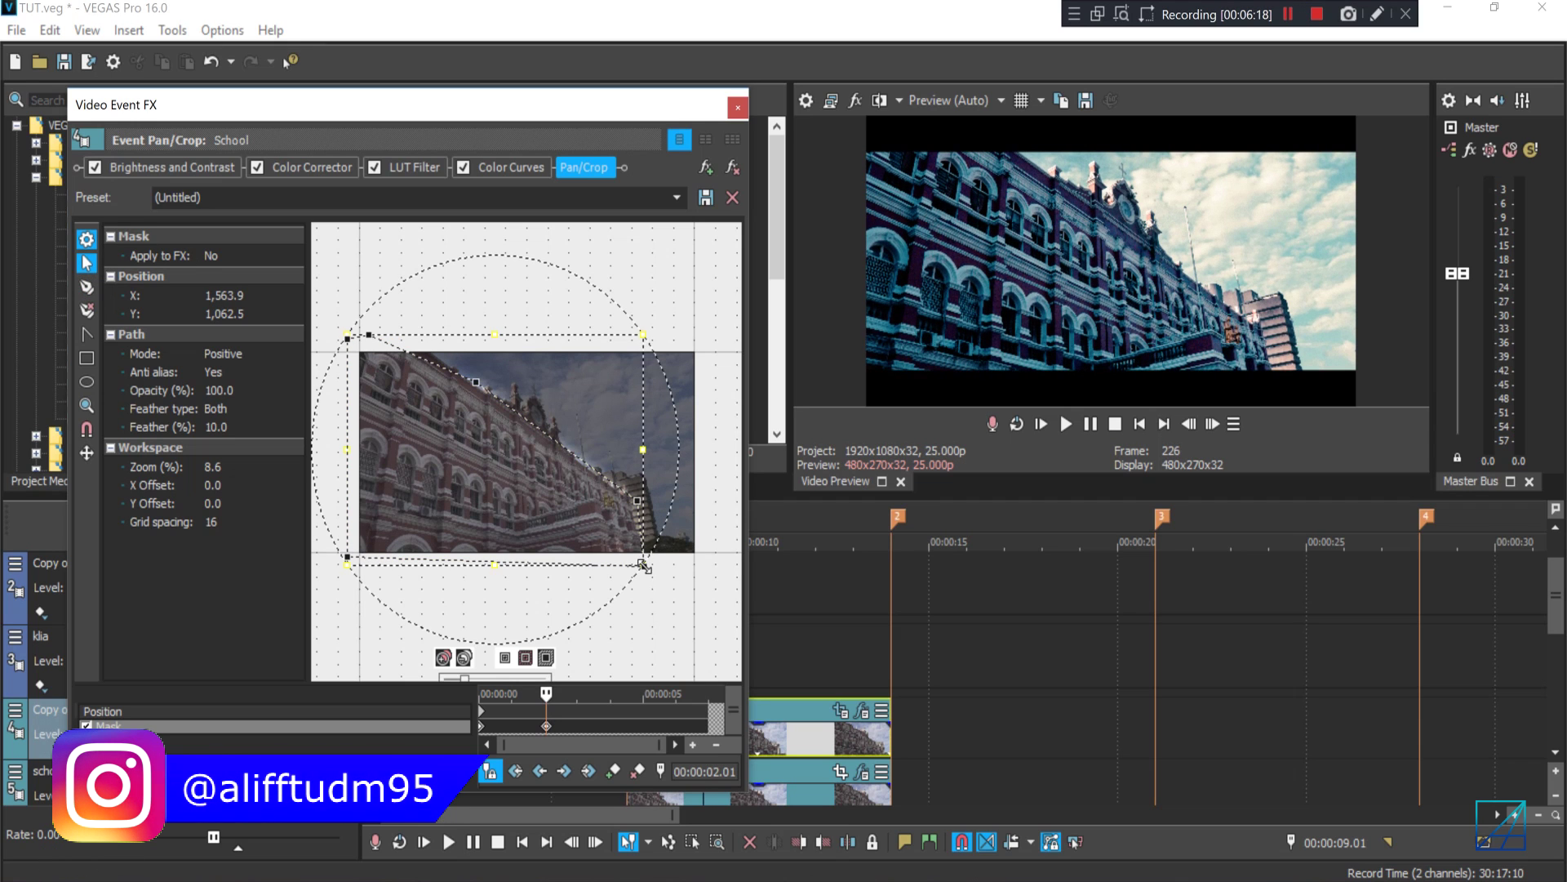
{"action": "left_click", "coordinate": [605, 509]}
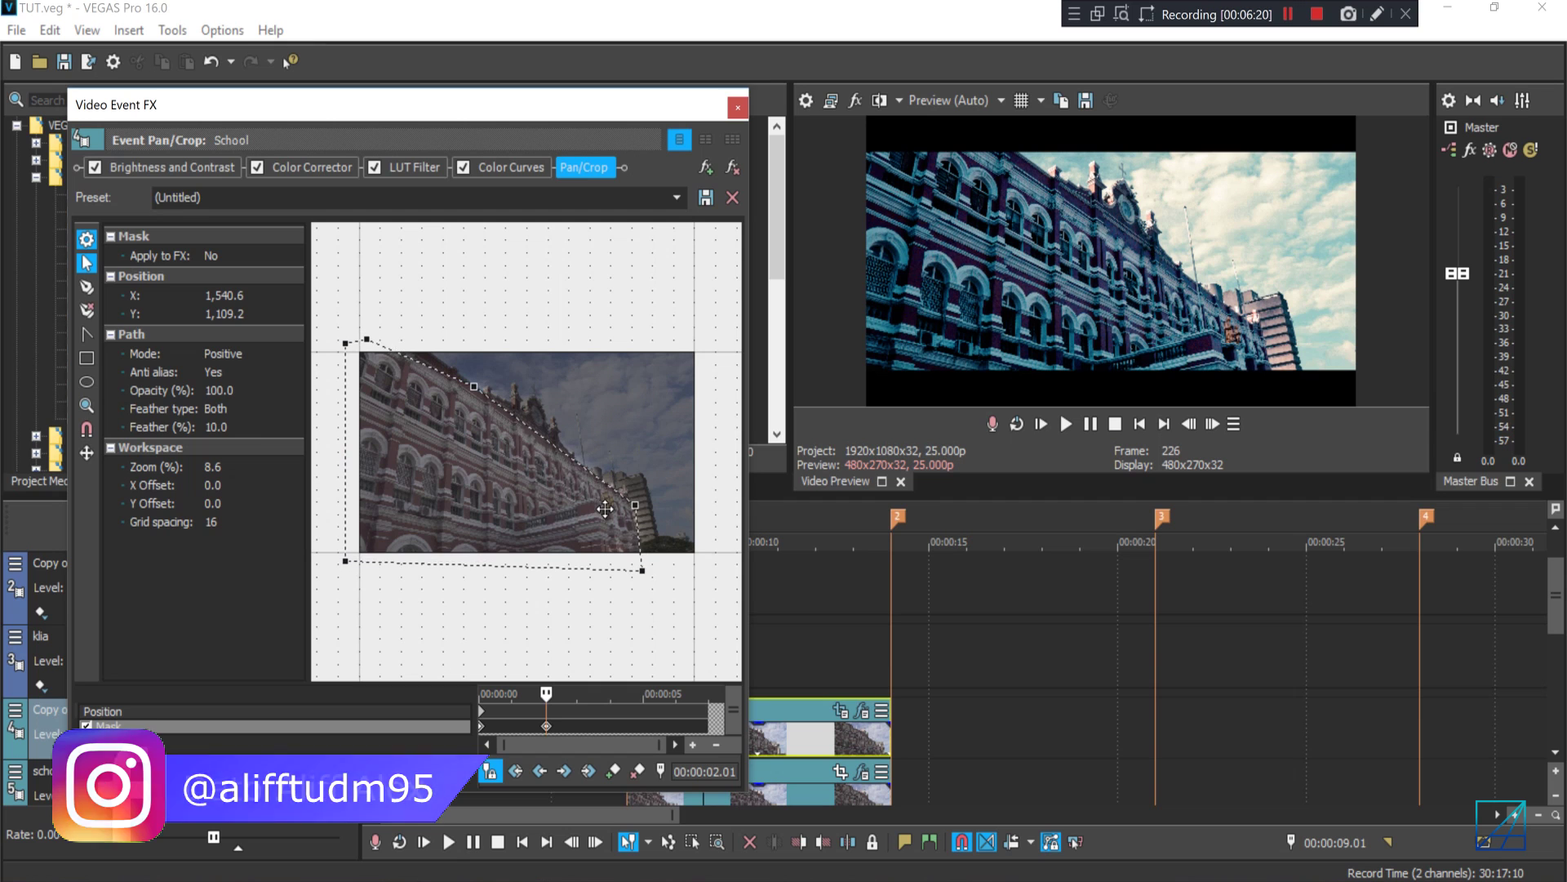
{"action": "left_click_drag", "start_coordinate": [605, 509], "coordinate": [607, 513]}
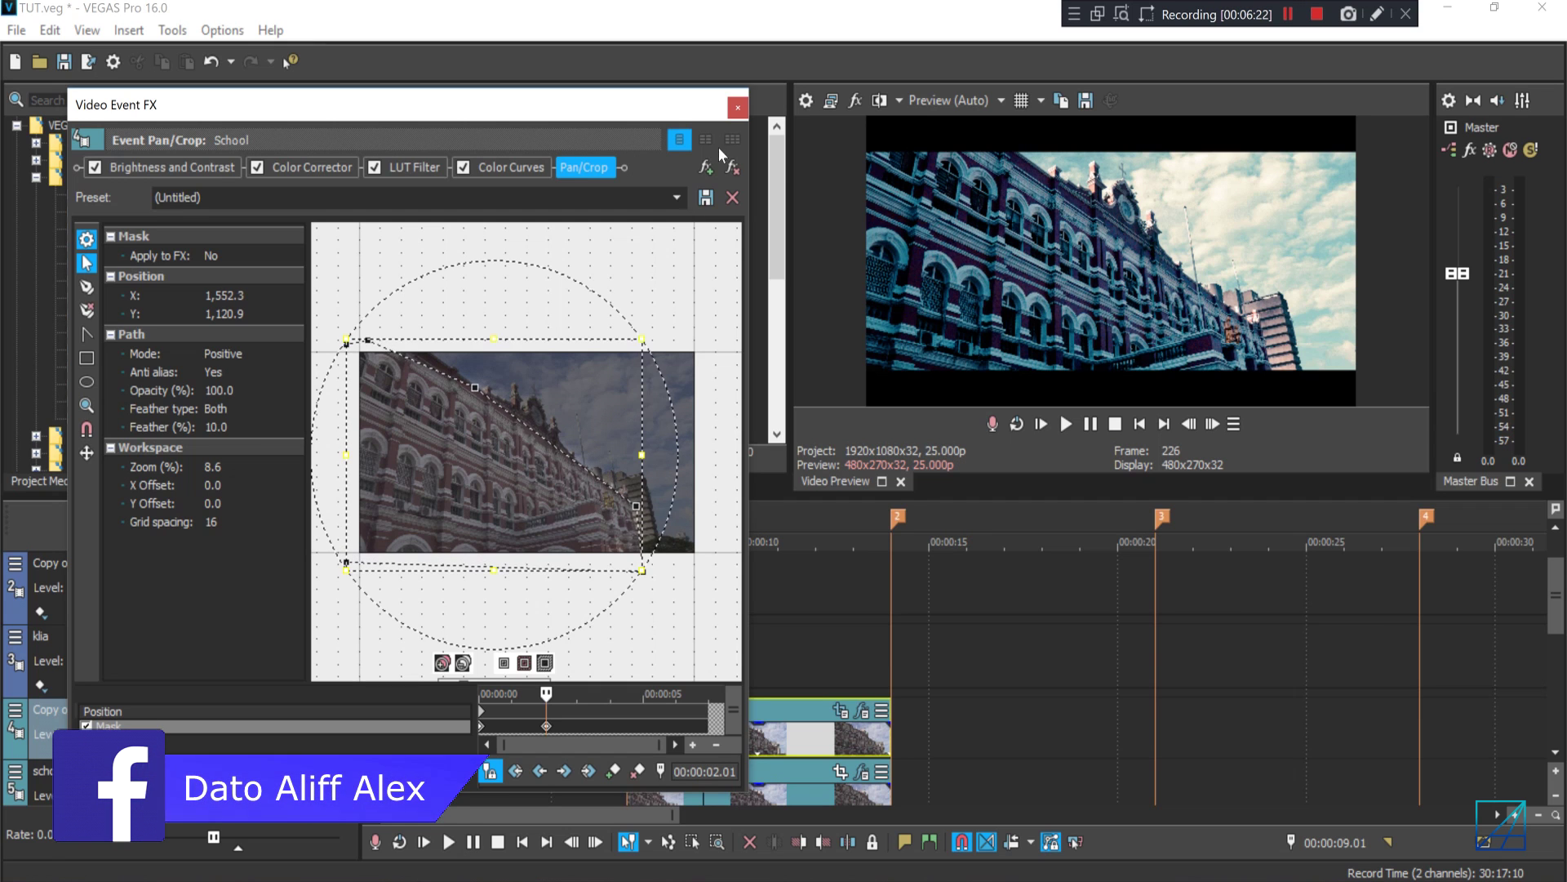
{"action": "left_click", "coordinate": [738, 108]}
Review the graded KLIA Airport clip and the masked School clip in the preview.
{"action": "left_click", "coordinate": [490, 720]}
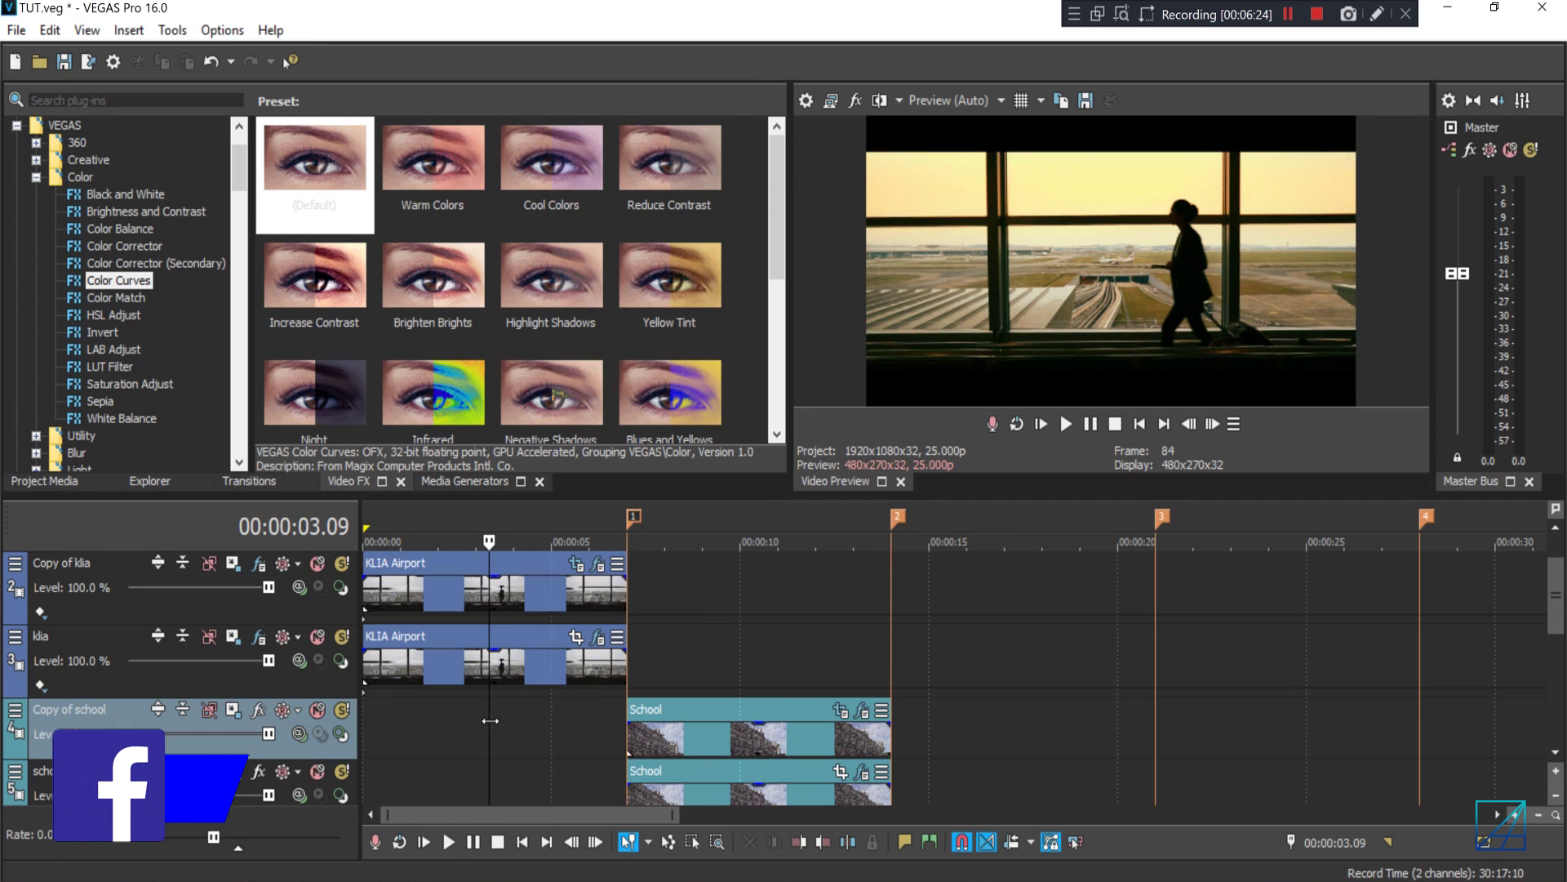
{"action": "left_click", "coordinate": [716, 644]}
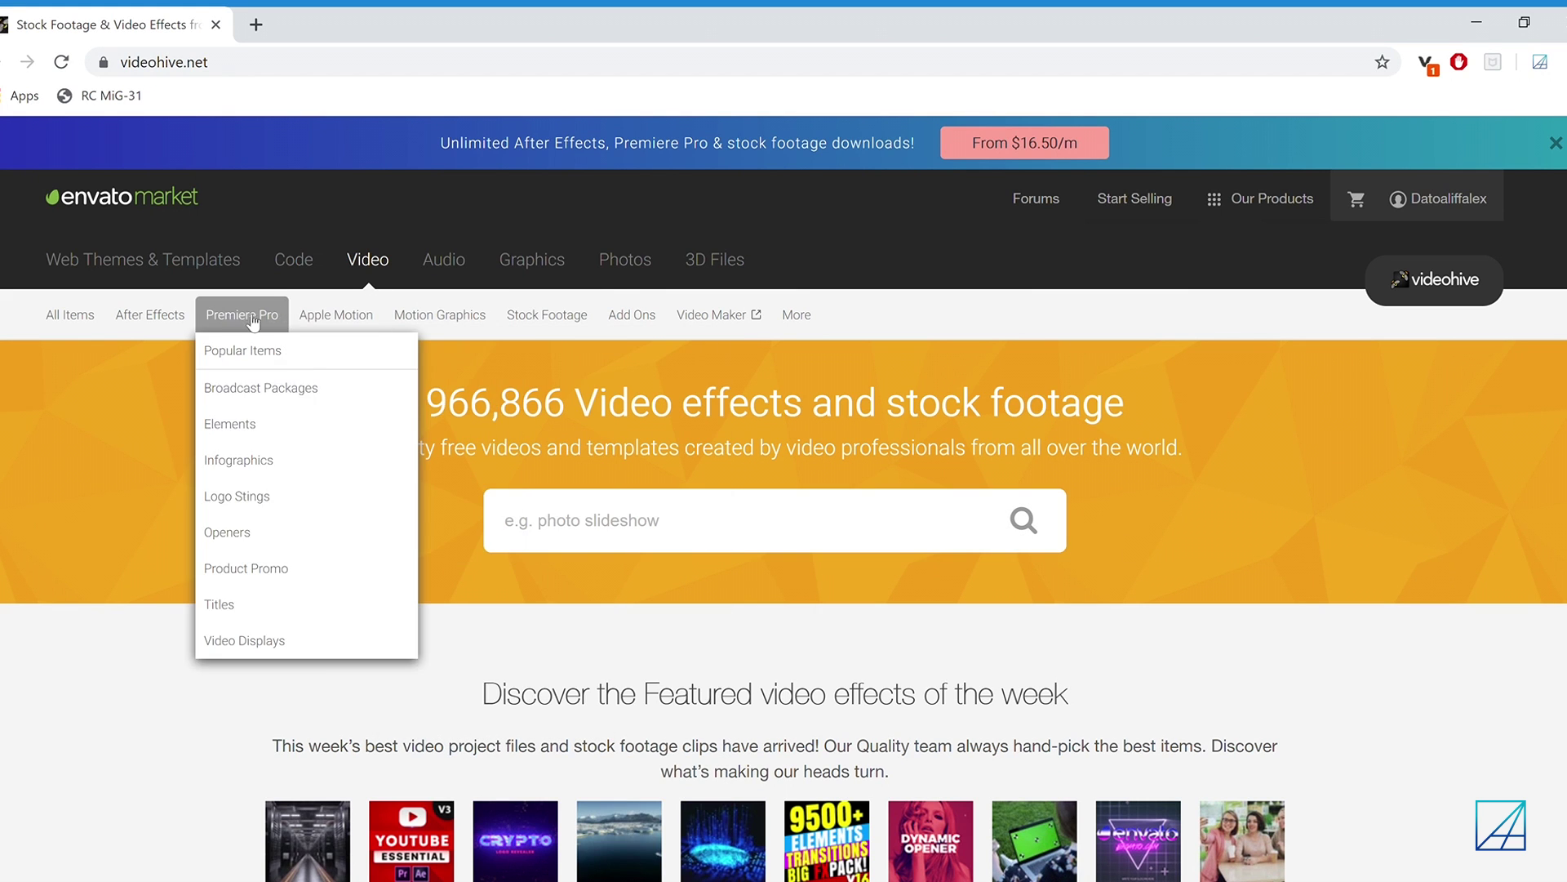
Switch to the Videohive site in the browser and look through the Buildings category of Stock Footage.
{"action": "mouse_move", "coordinate": [459, 323]}
{"action": "mouse_move", "coordinate": [551, 317]}
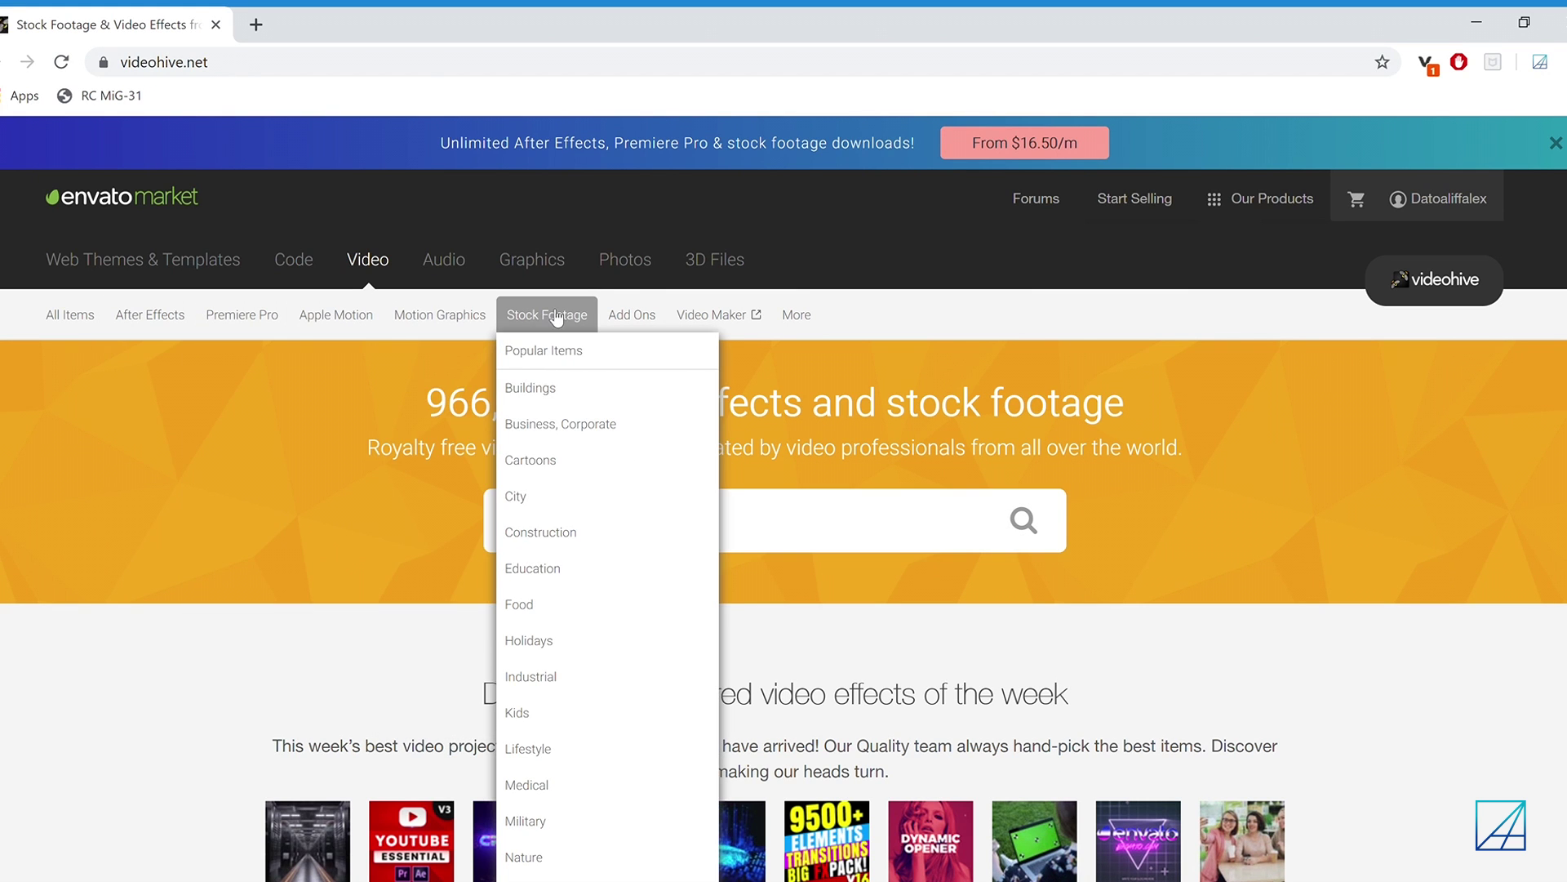
{"action": "left_click", "coordinate": [549, 390]}
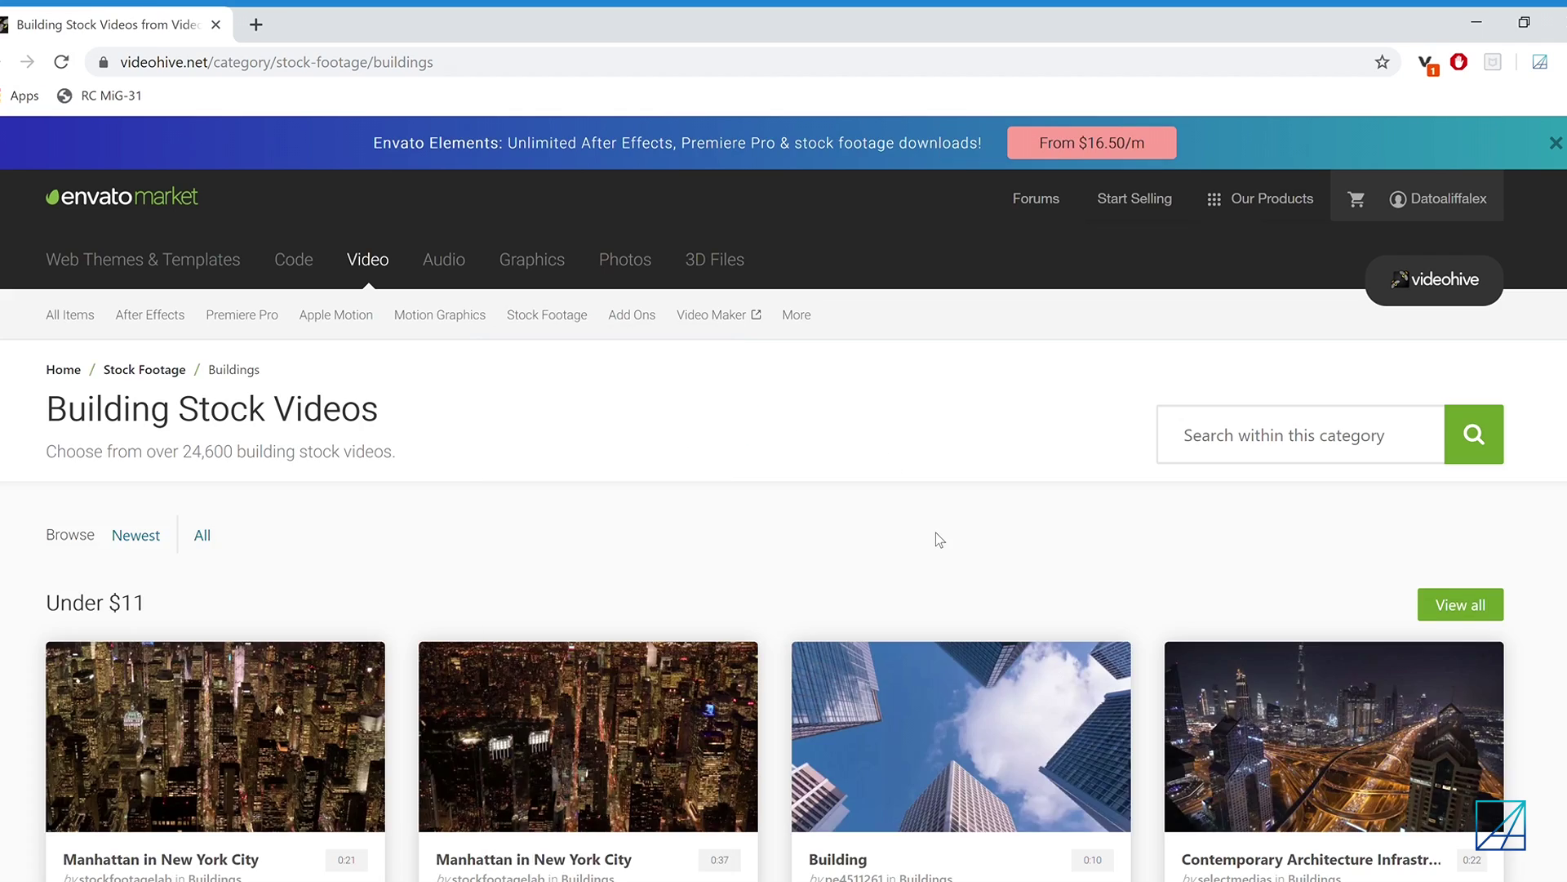
{"action": "scroll", "coordinate": [938, 535], "scroll_direction": "down", "scroll_amount": 12}
{"action": "scroll", "coordinate": [938, 539], "scroll_direction": "down", "scroll_amount": 18}
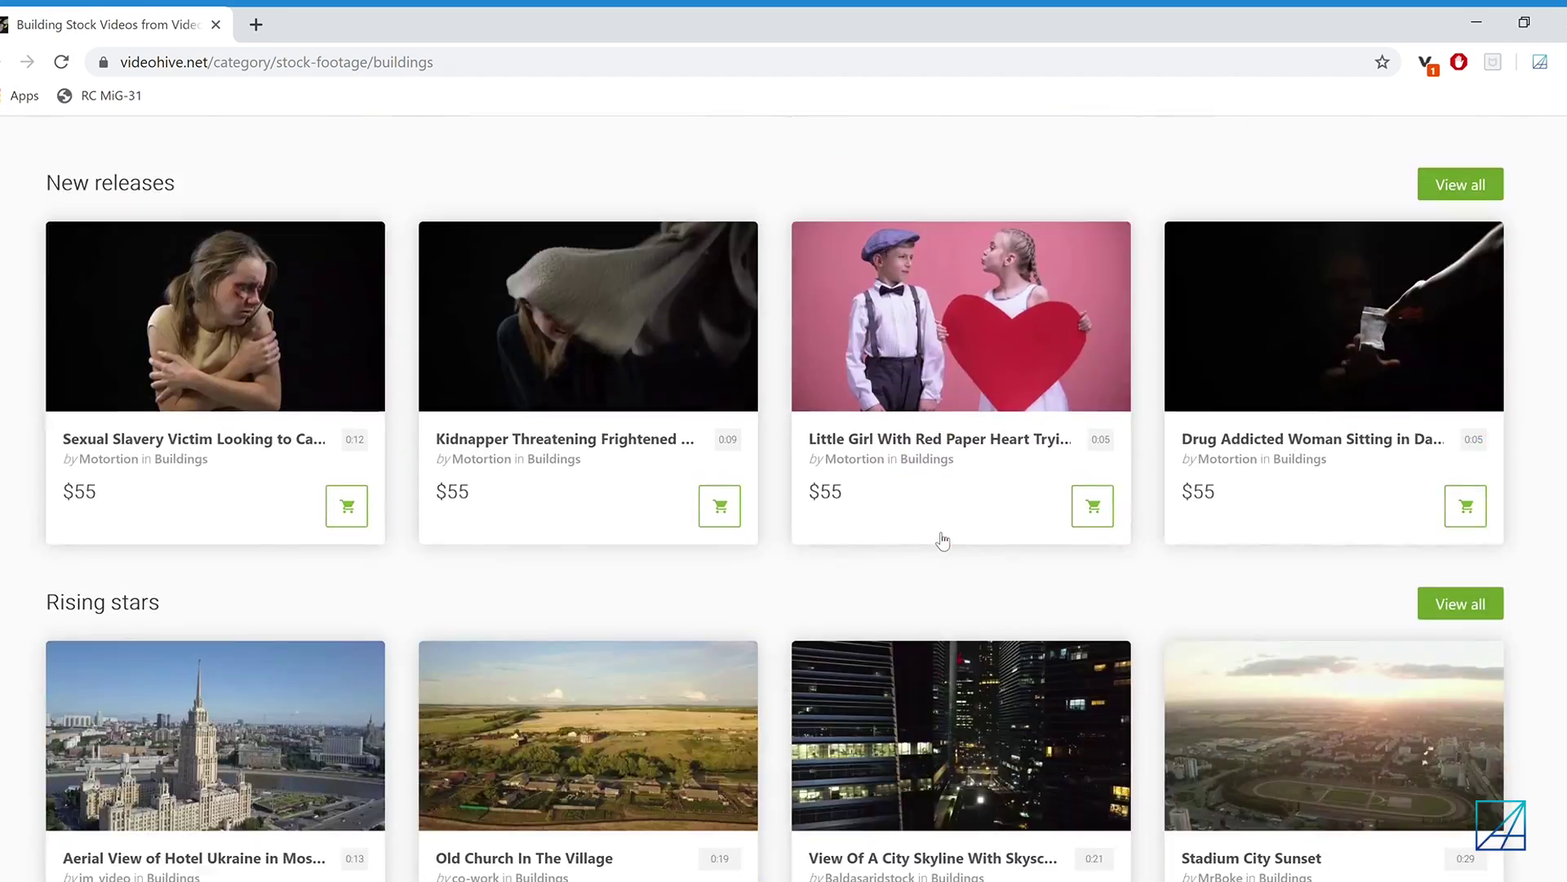
{"action": "scroll", "coordinate": [939, 541], "scroll_direction": "down", "scroll_amount": 3}
{"action": "scroll", "coordinate": [898, 506], "scroll_direction": "up", "scroll_amount": 15}
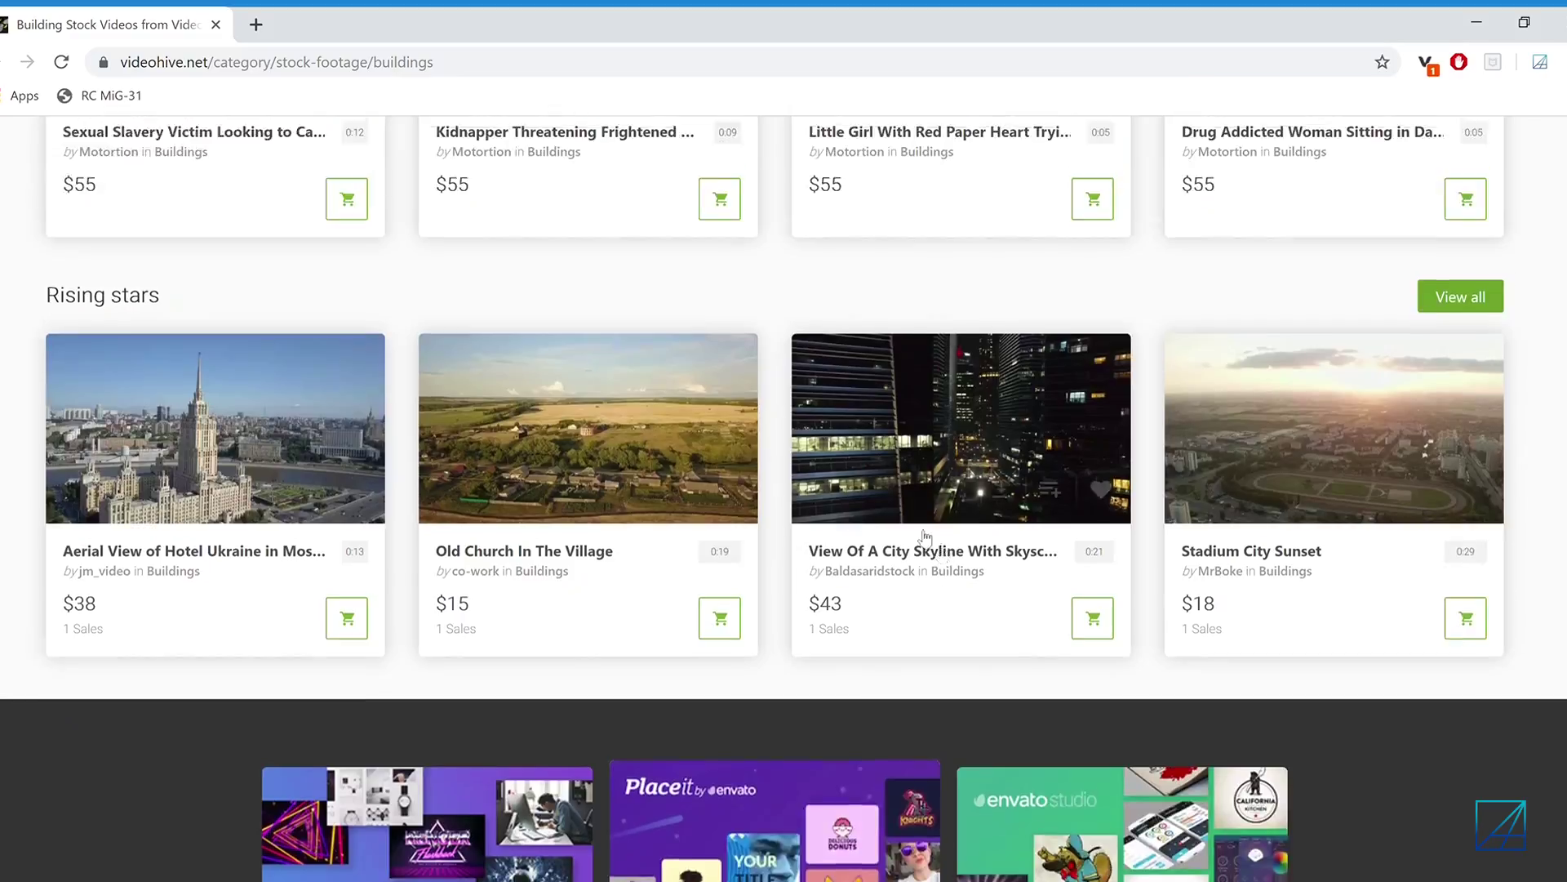
Go to the Audio marketplace AudioJungle and look through the Ambient category of Music Kits.
{"action": "scroll", "coordinate": [871, 483], "scroll_direction": "up", "scroll_amount": 5}
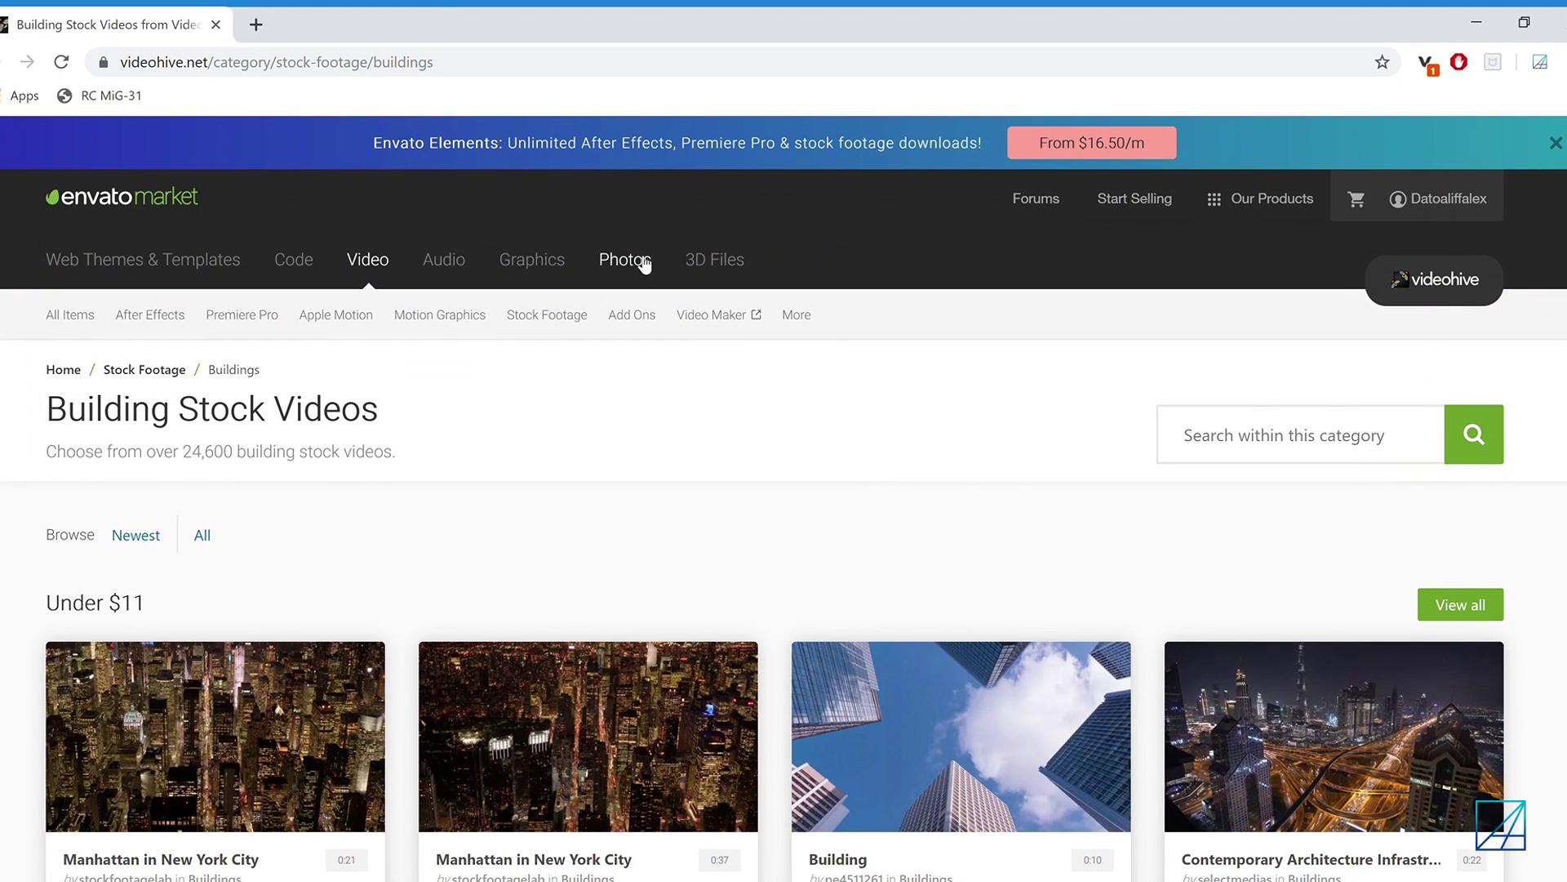
{"action": "left_click", "coordinate": [471, 267]}
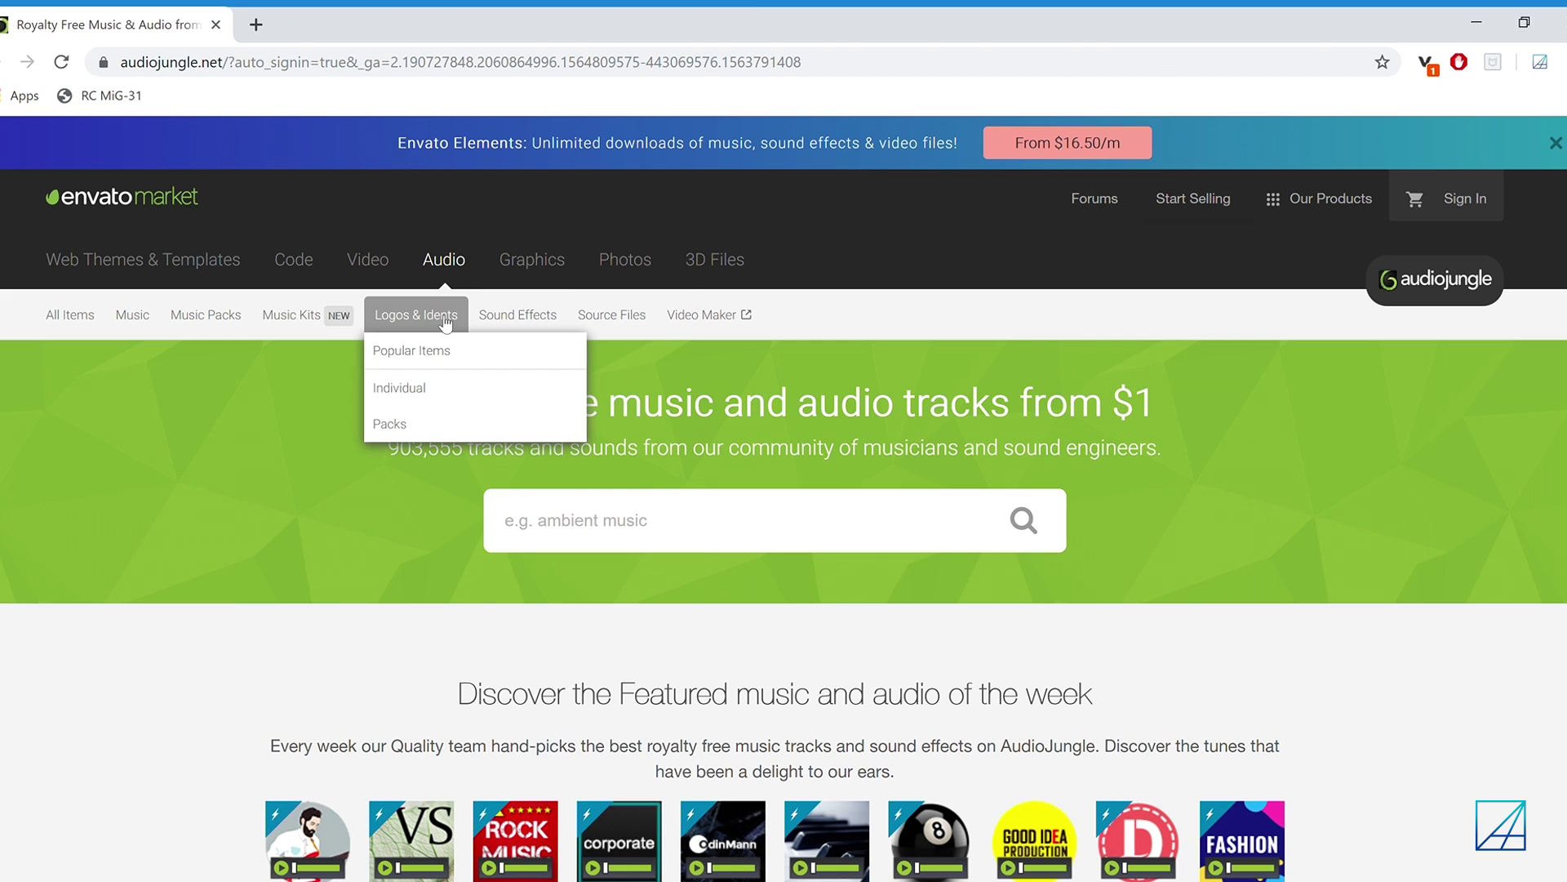
{"action": "mouse_move", "coordinate": [322, 323]}
{"action": "left_click", "coordinate": [304, 390]}
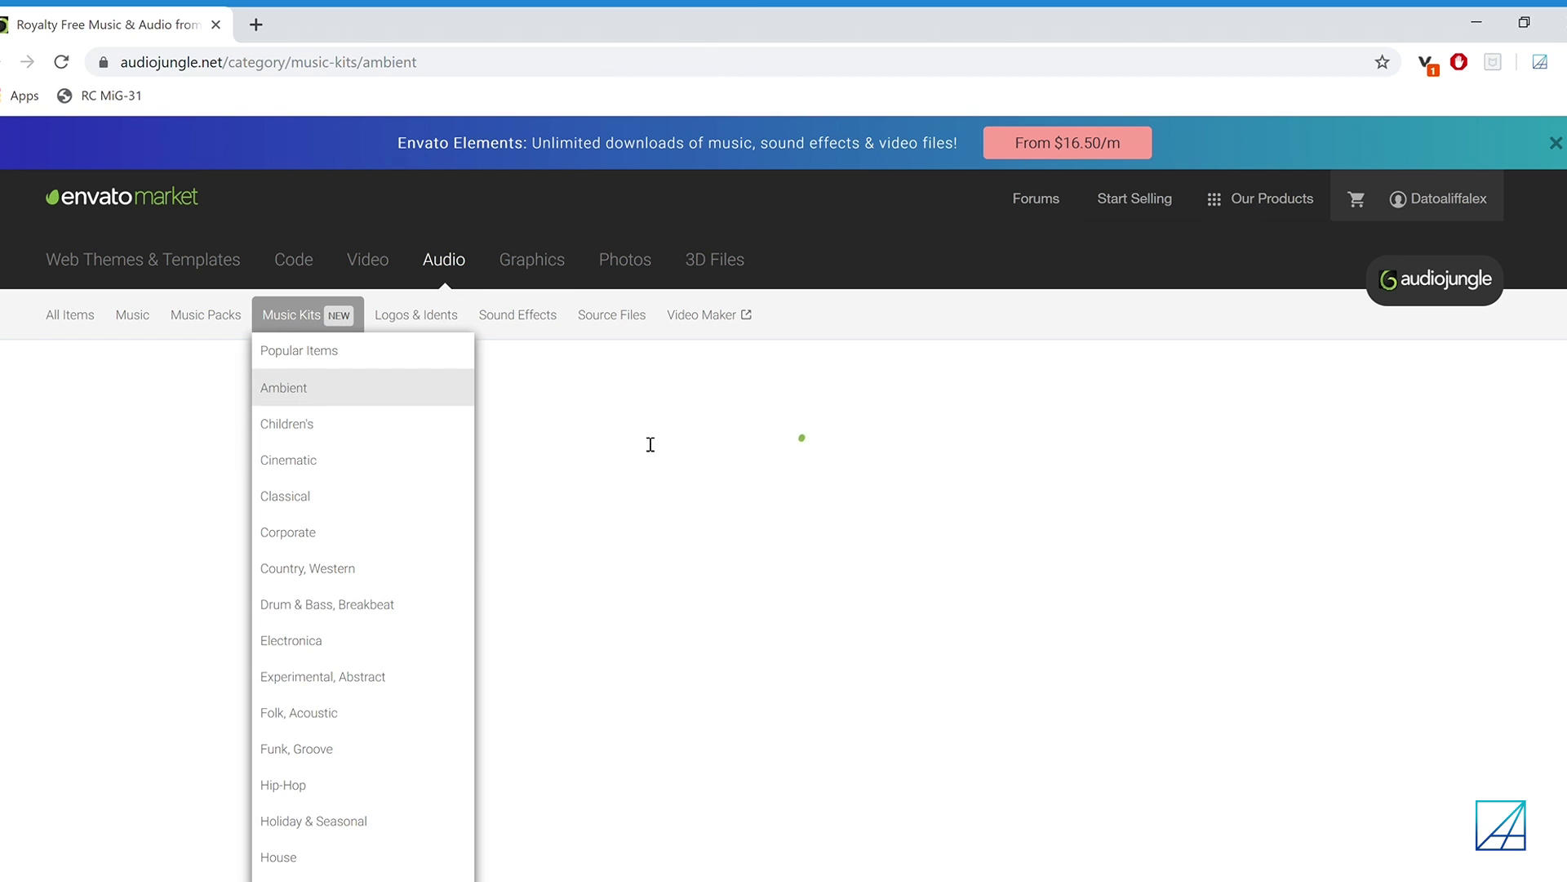
{"action": "scroll", "coordinate": [1117, 539], "scroll_direction": "down", "scroll_amount": 8}
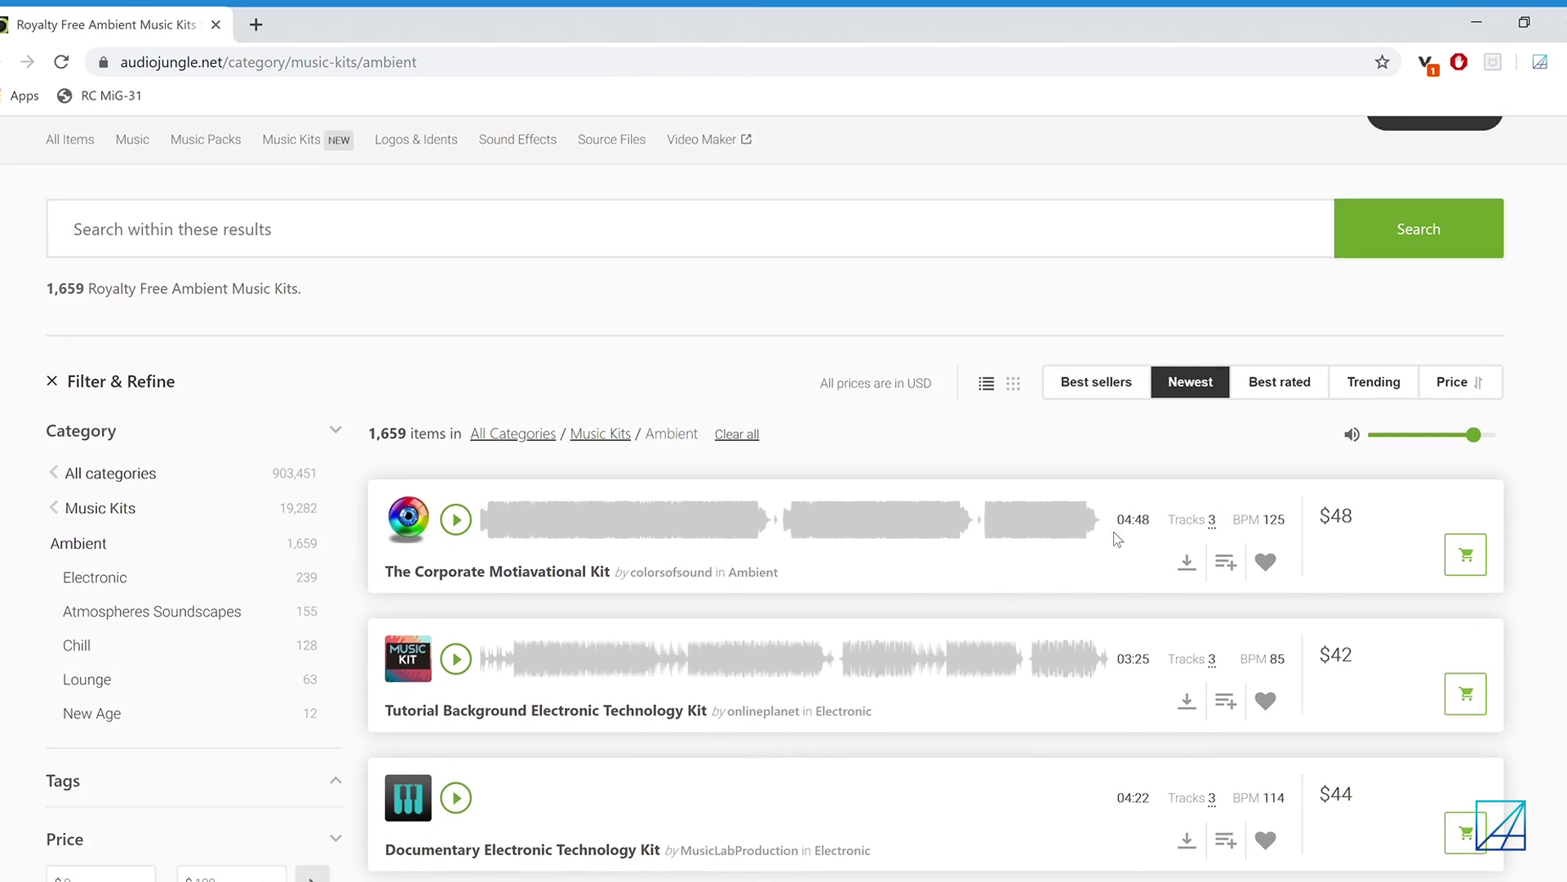
{"action": "scroll", "coordinate": [1117, 539], "scroll_direction": "down", "scroll_amount": 15}
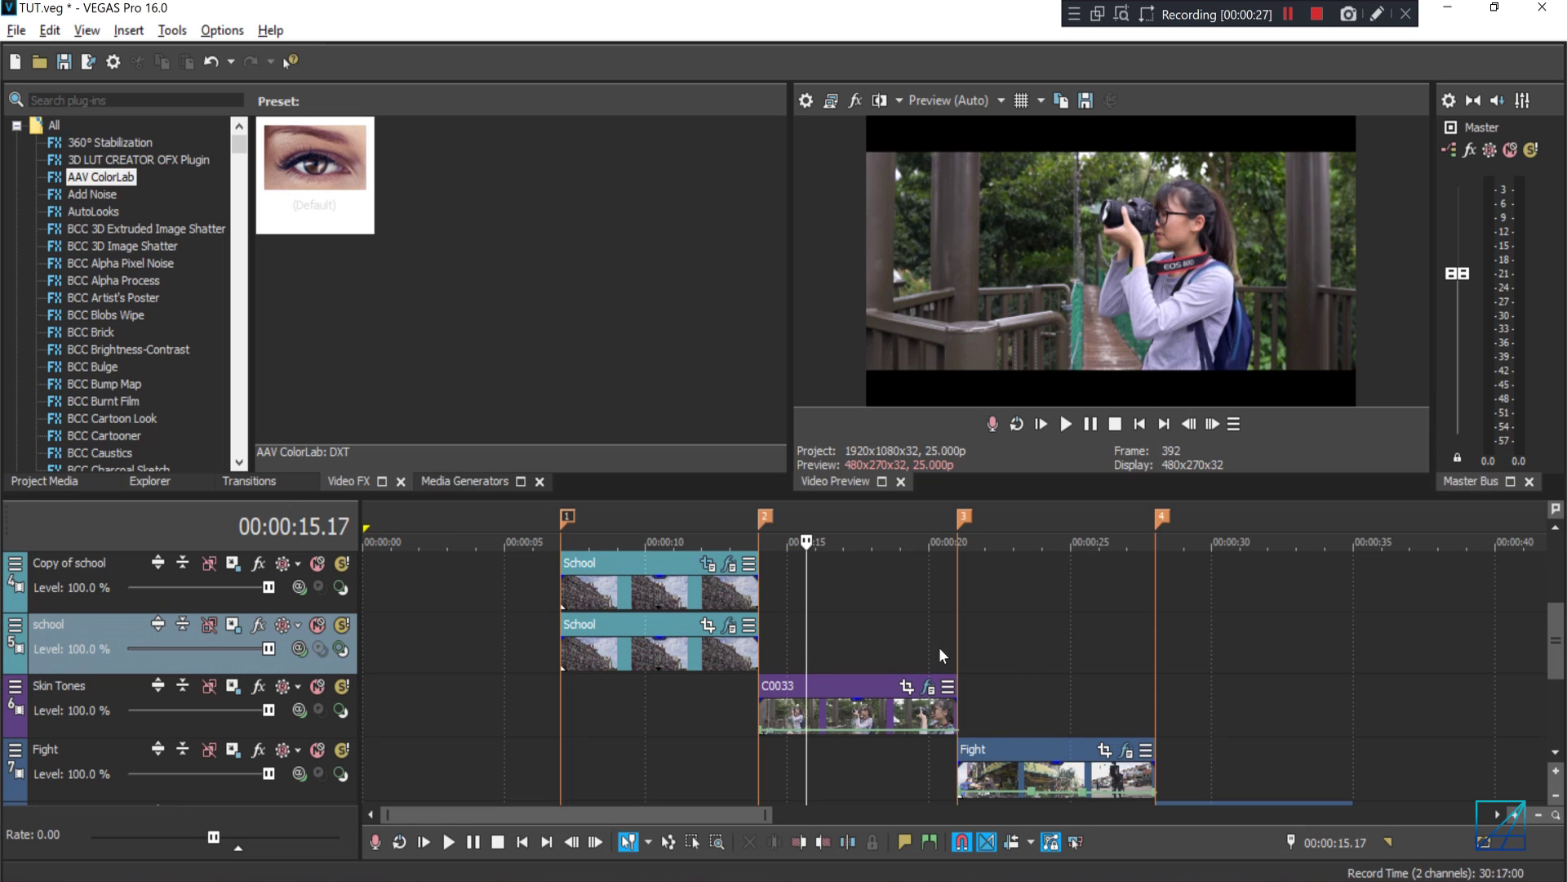
Remove the existing Color Corrector (Secondary) effect from the C0033 clip on the Skin Tones track.
{"action": "left_click", "coordinate": [928, 686]}
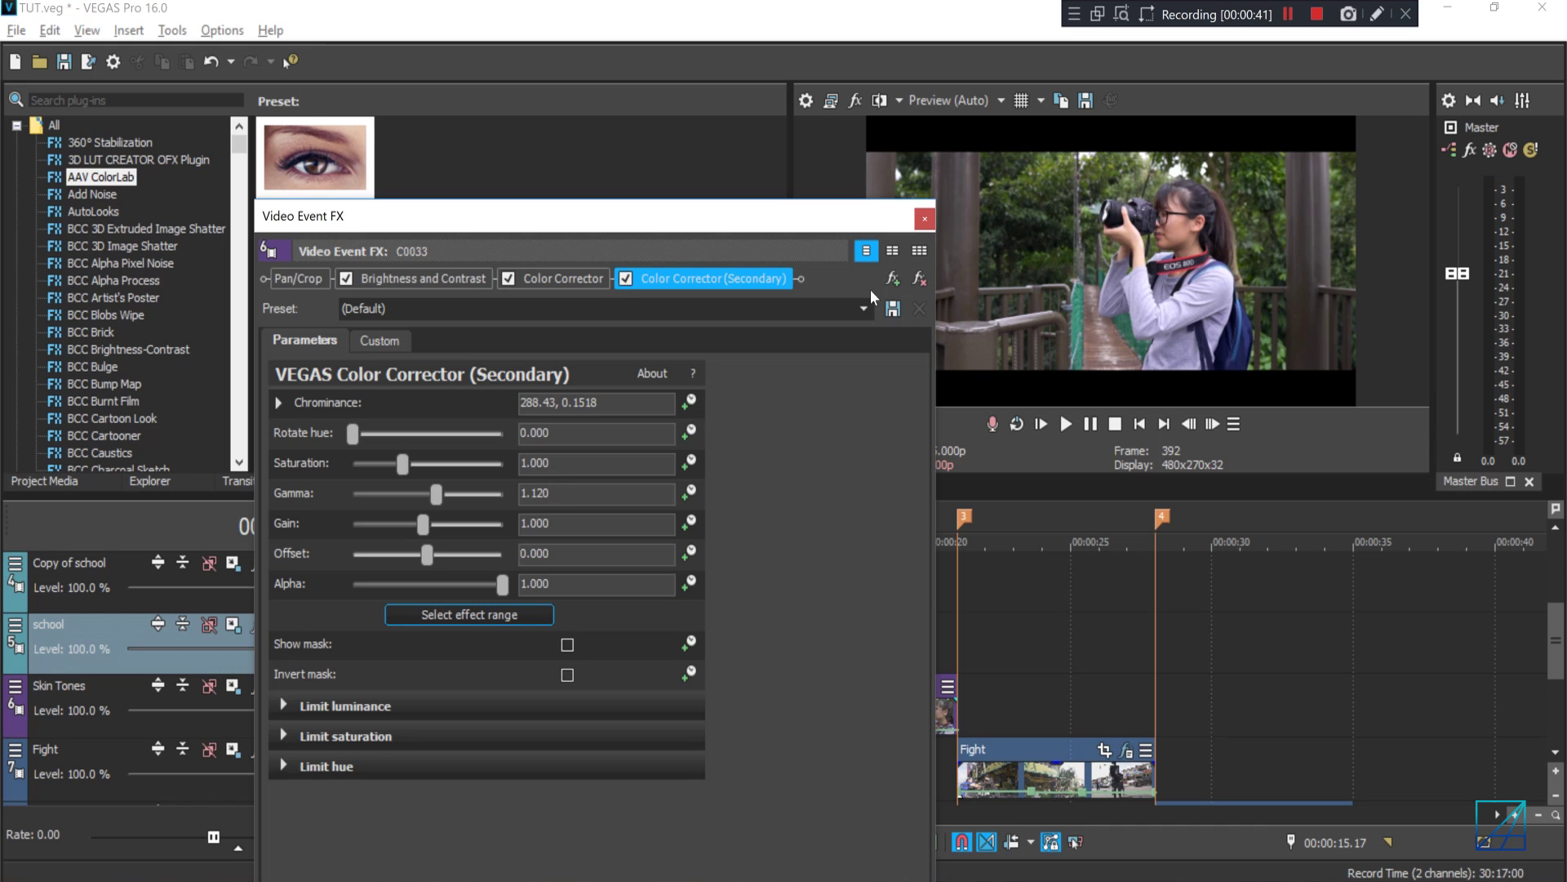
{"action": "left_click", "coordinate": [918, 278]}
{"action": "left_click", "coordinate": [925, 218]}
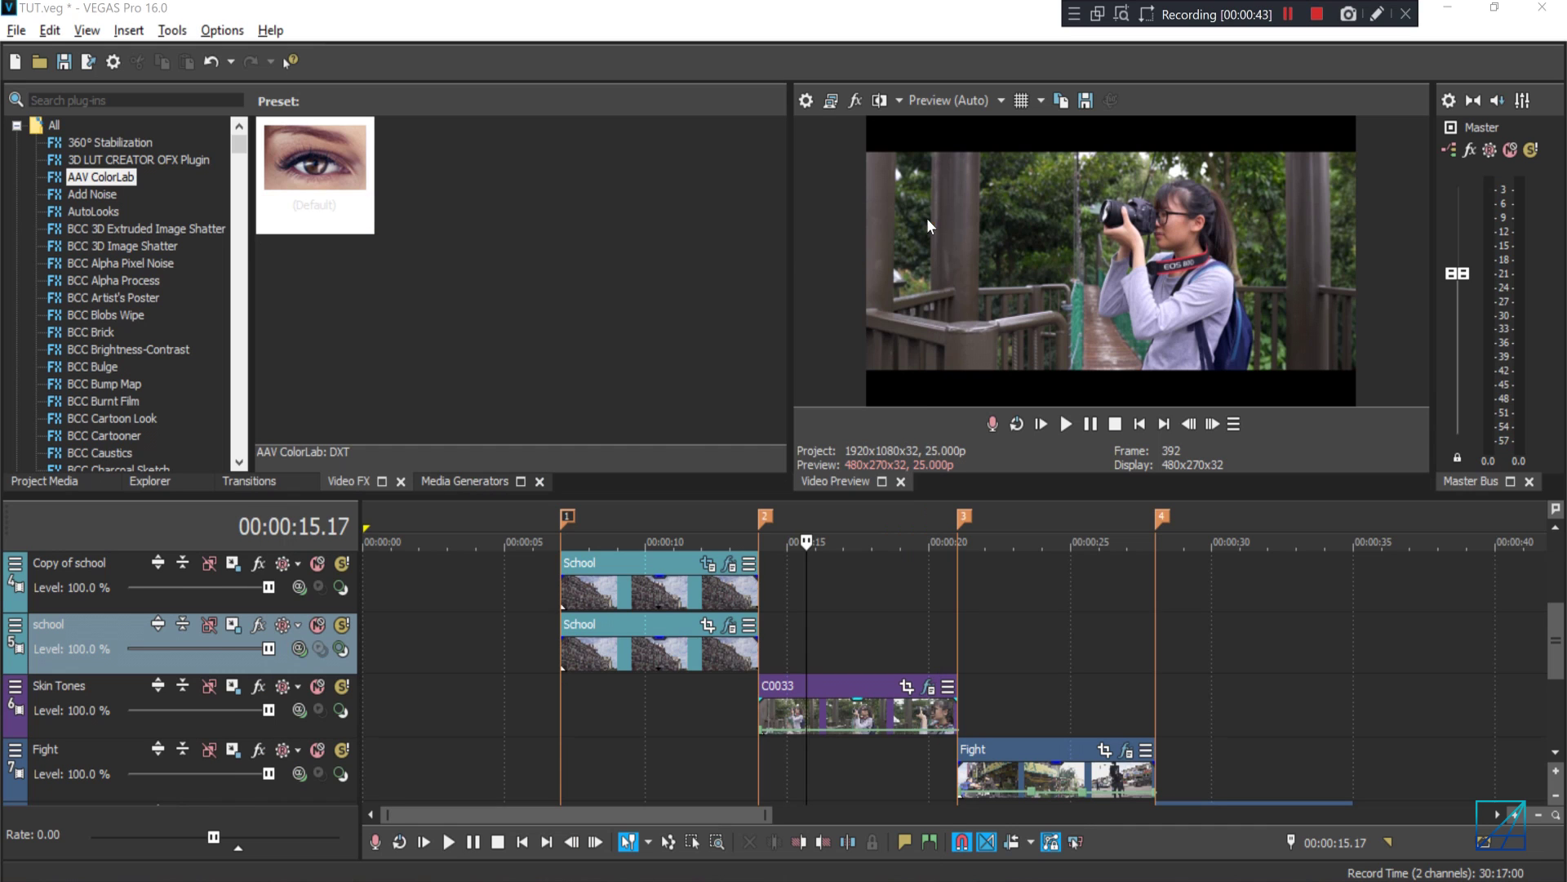
Apply the default VEGAS Color Corrector (Secondary) to the C0033 clip and show its custom controls beside the preview.
{"action": "left_click", "coordinate": [23, 127]}
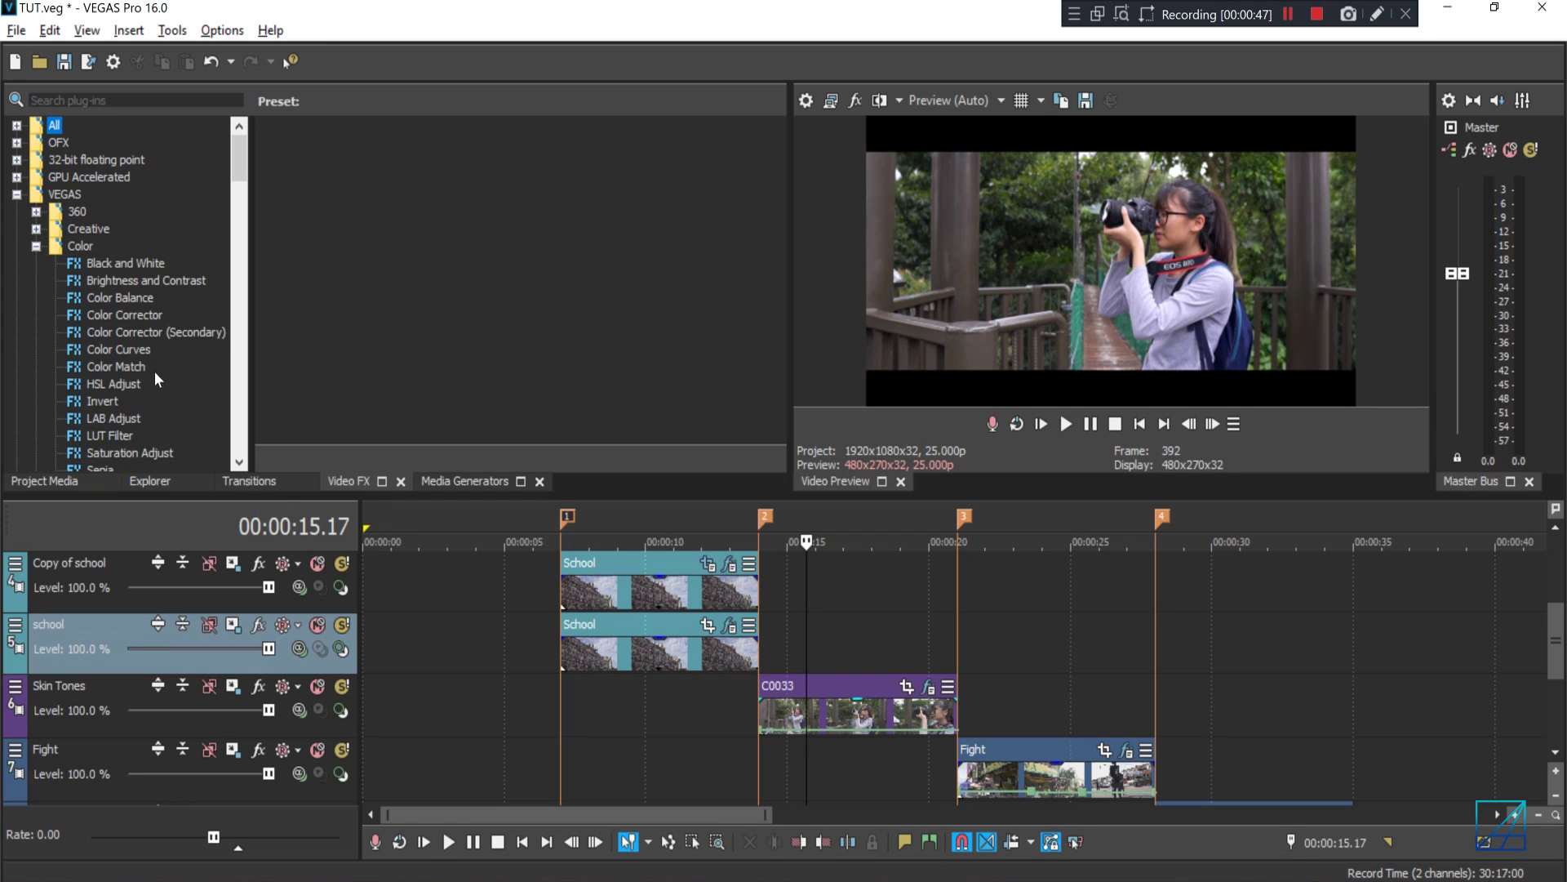
{"action": "left_click", "coordinate": [149, 334]}
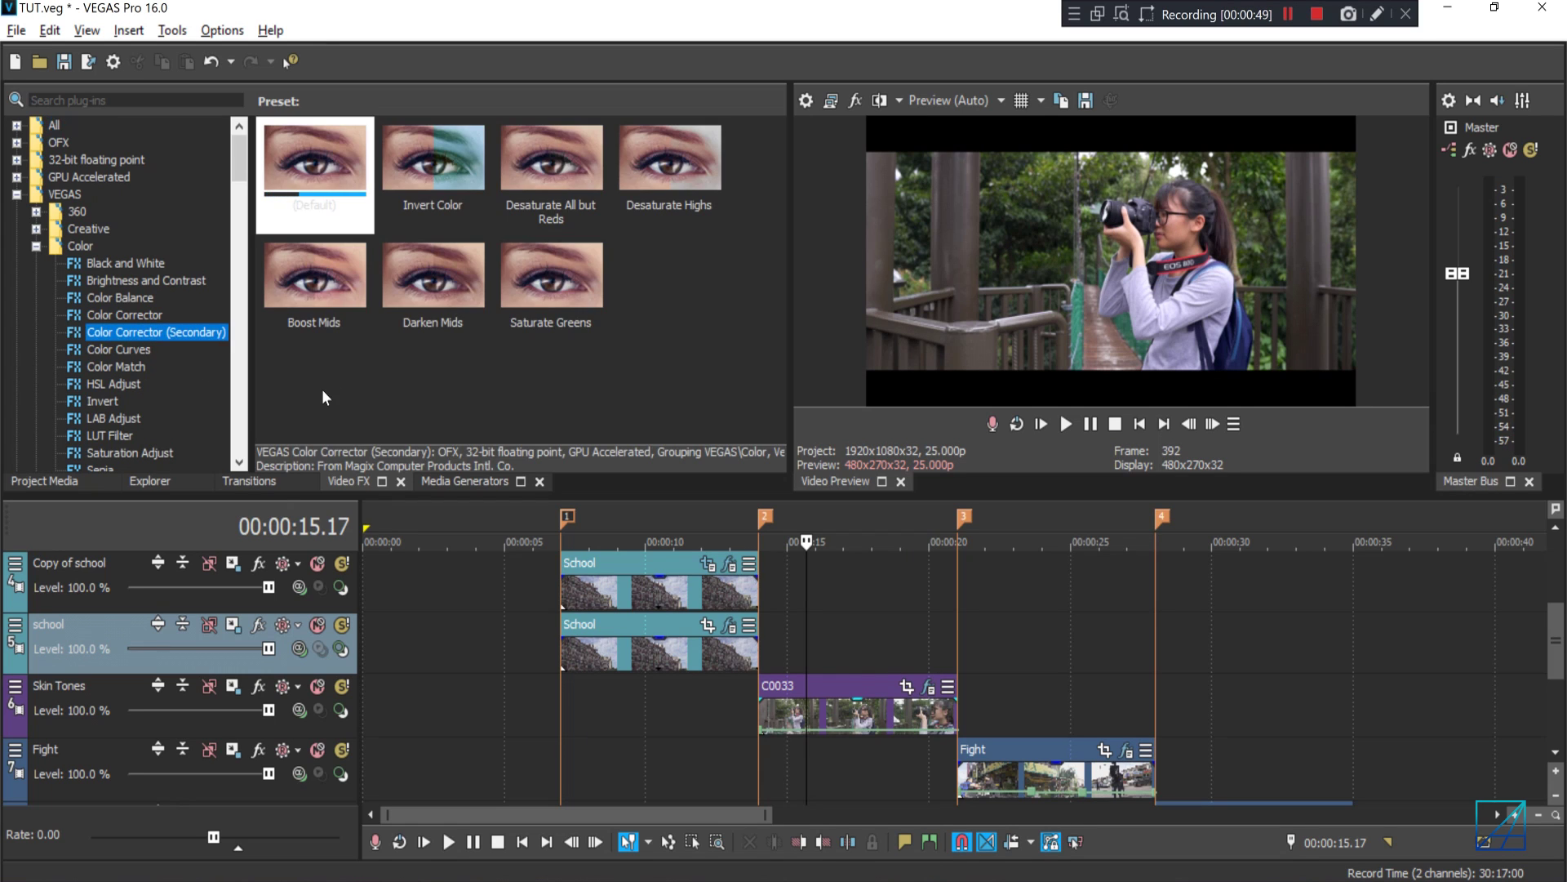
{"action": "left_click_drag", "start_coordinate": [349, 186], "coordinate": [849, 707]}
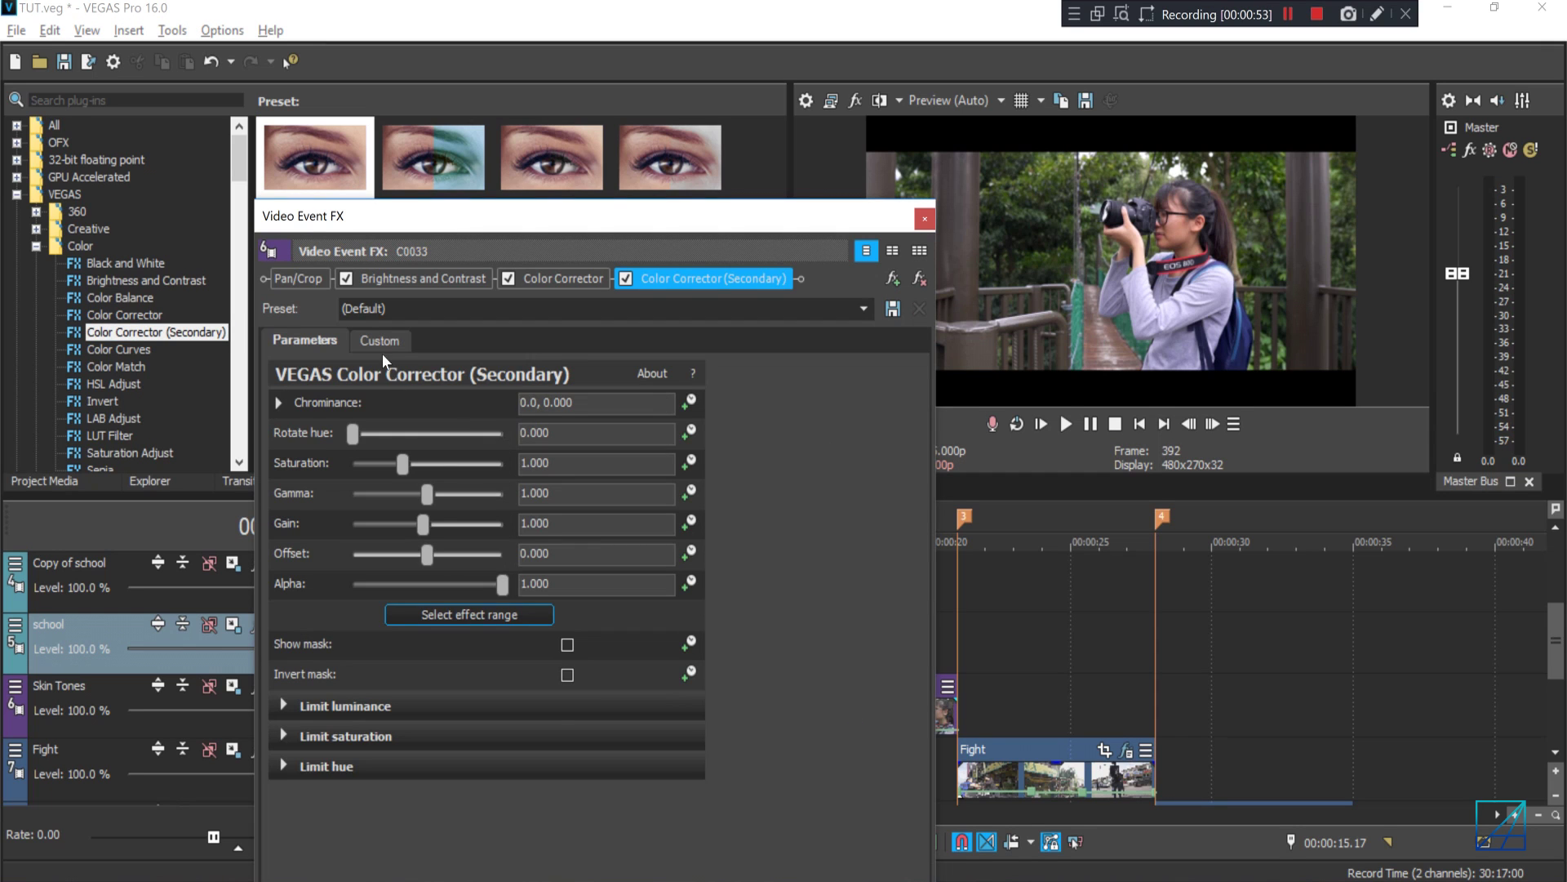
{"action": "left_click", "coordinate": [380, 343]}
{"action": "left_click_drag", "start_coordinate": [599, 238], "coordinate": [384, 126]}
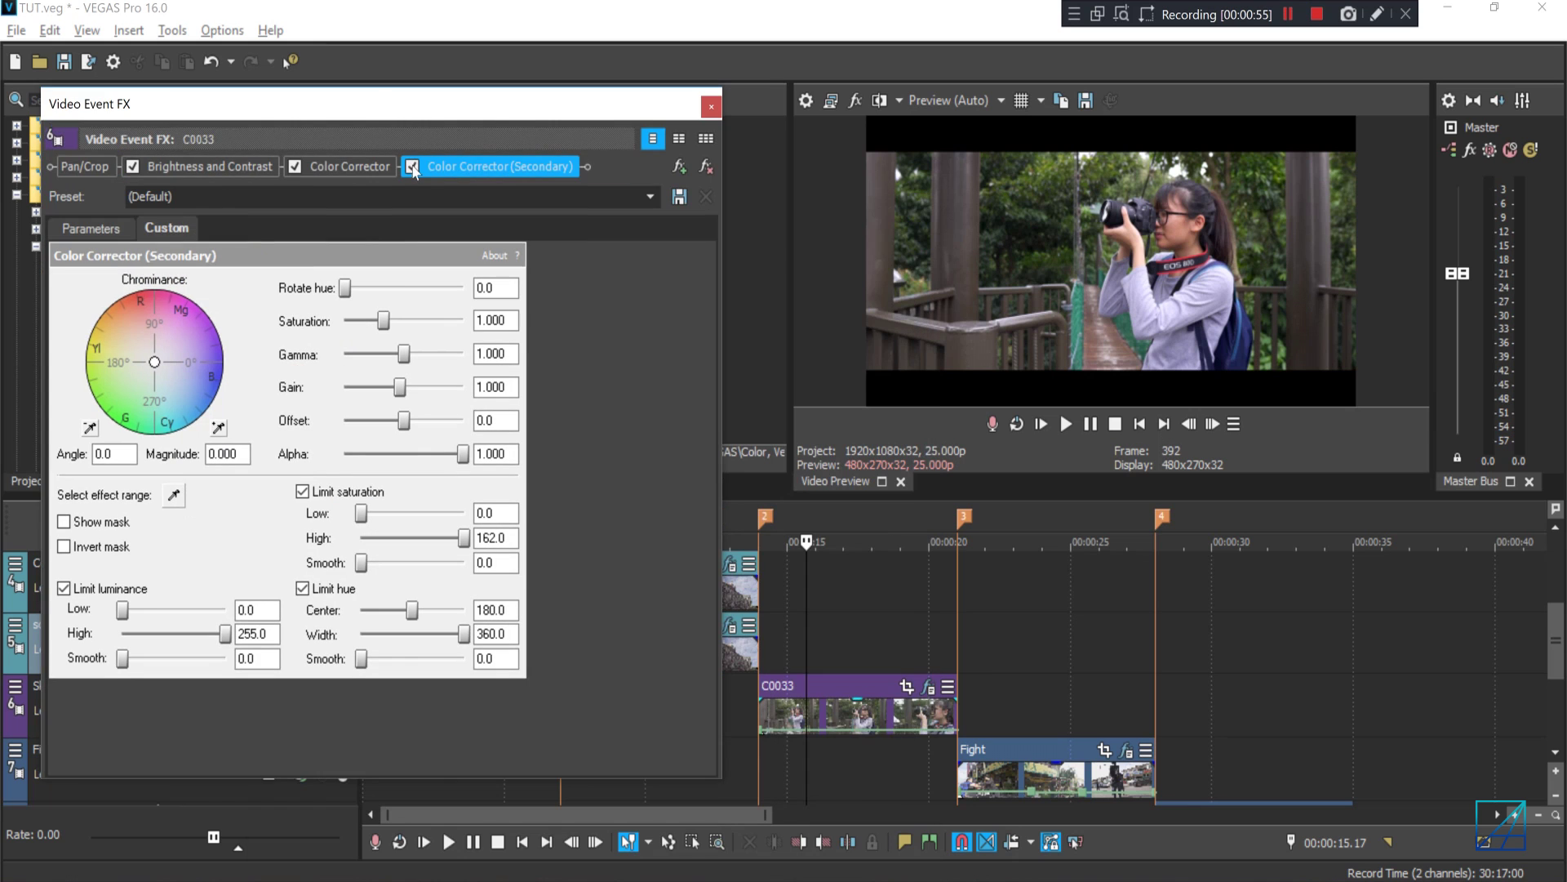
Sample the woman's face in the preview as the effect range and show the mask.
{"action": "left_click", "coordinate": [174, 494]}
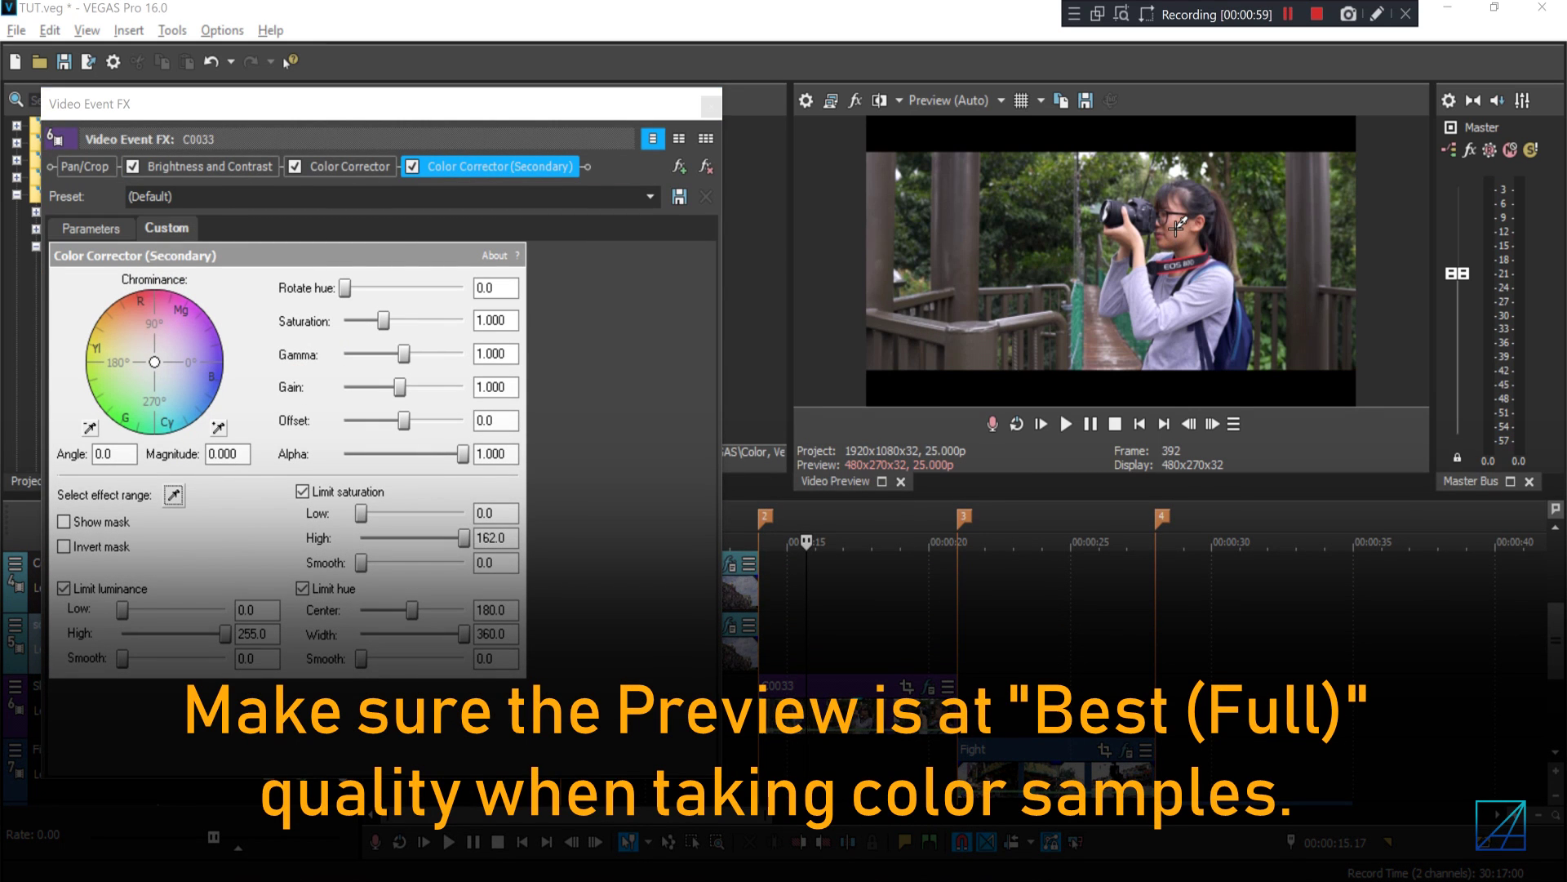
{"action": "left_click", "coordinate": [1176, 228]}
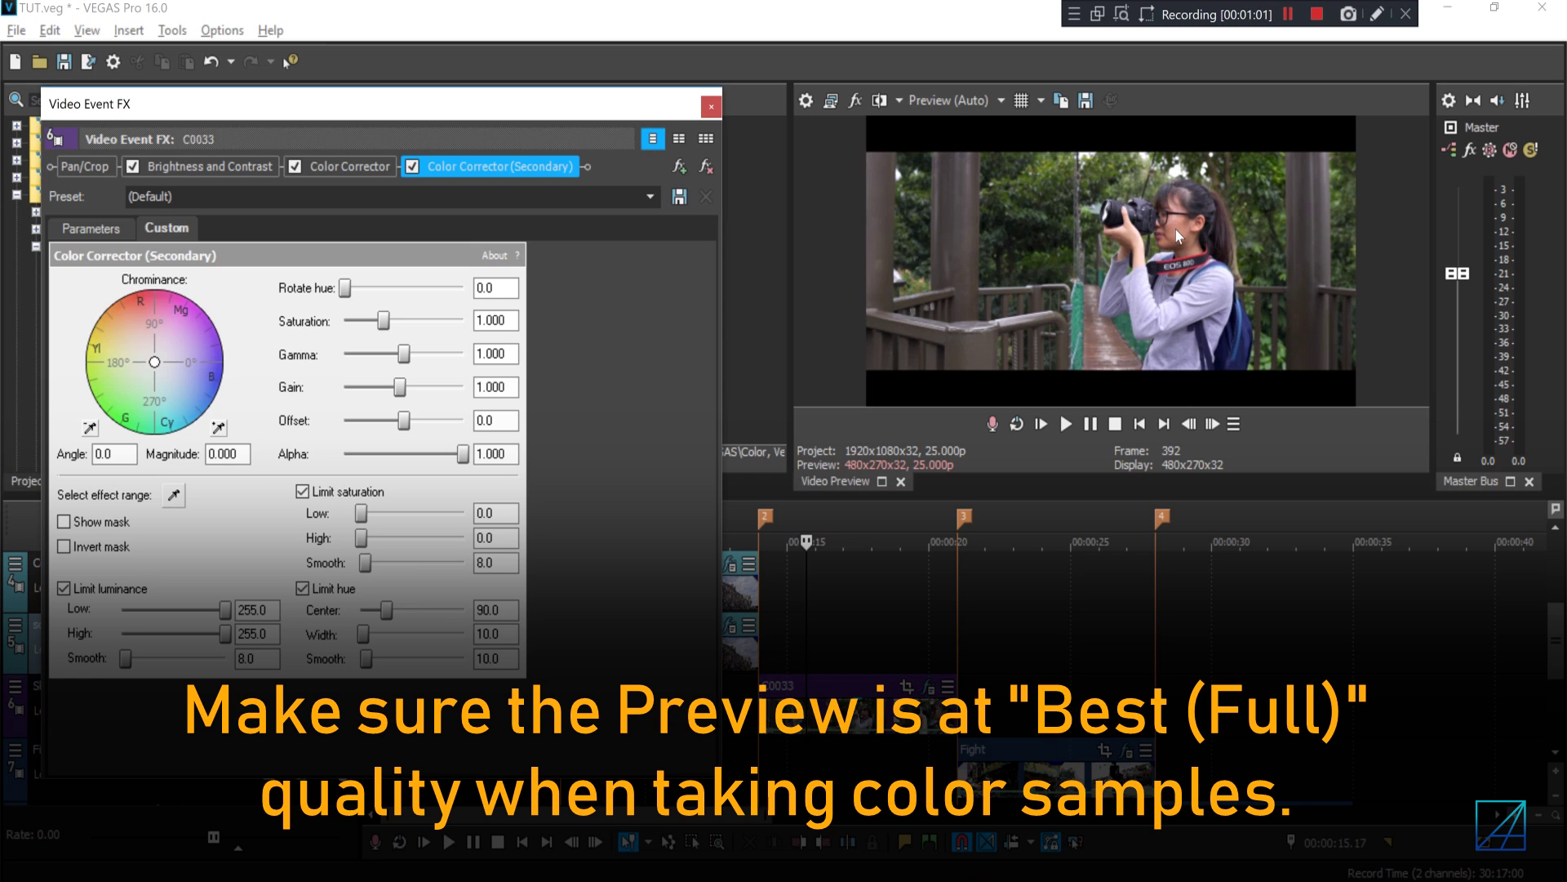
{"action": "left_click", "coordinate": [102, 524]}
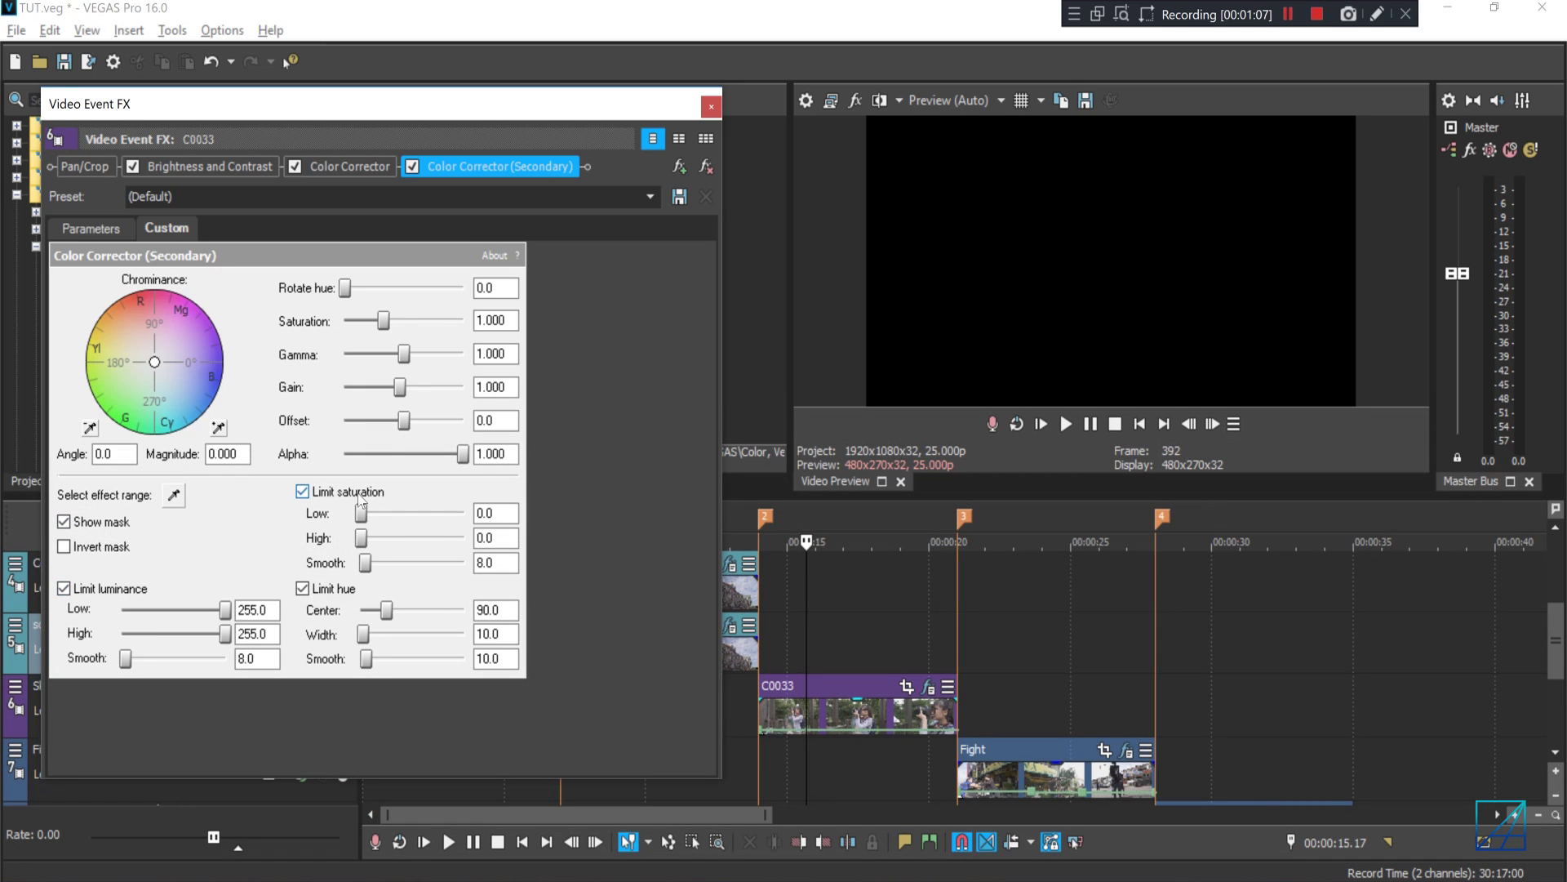
Isolate the skin in the mask with luminance limits 27.7/113.6, smooth 184.3; saturation 27.2/104.2, smooth 36.8; hue center 114, width 57, smooth 3.5.
{"action": "left_click_drag", "start_coordinate": [362, 538], "coordinate": [402, 538]}
{"action": "mouse_move", "coordinate": [225, 610]}
{"action": "left_mouse_down"}
{"action": "mouse_move", "coordinate": [157, 611]}
{"action": "mouse_move", "coordinate": [217, 641]}
{"action": "left_mouse_up"}
{"action": "left_click_drag", "start_coordinate": [125, 658], "coordinate": [184, 660]}
{"action": "left_click_drag", "start_coordinate": [150, 605], "coordinate": [177, 638]}
{"action": "left_click_drag", "start_coordinate": [366, 563], "coordinate": [423, 538]}
{"action": "left_click_drag", "start_coordinate": [367, 660], "coordinate": [392, 610]}
{"action": "left_click_drag", "start_coordinate": [364, 634], "coordinate": [376, 633]}
{"action": "left_click_drag", "start_coordinate": [178, 634], "coordinate": [196, 658]}
{"action": "left_click_drag", "start_coordinate": [361, 513], "coordinate": [426, 538]}
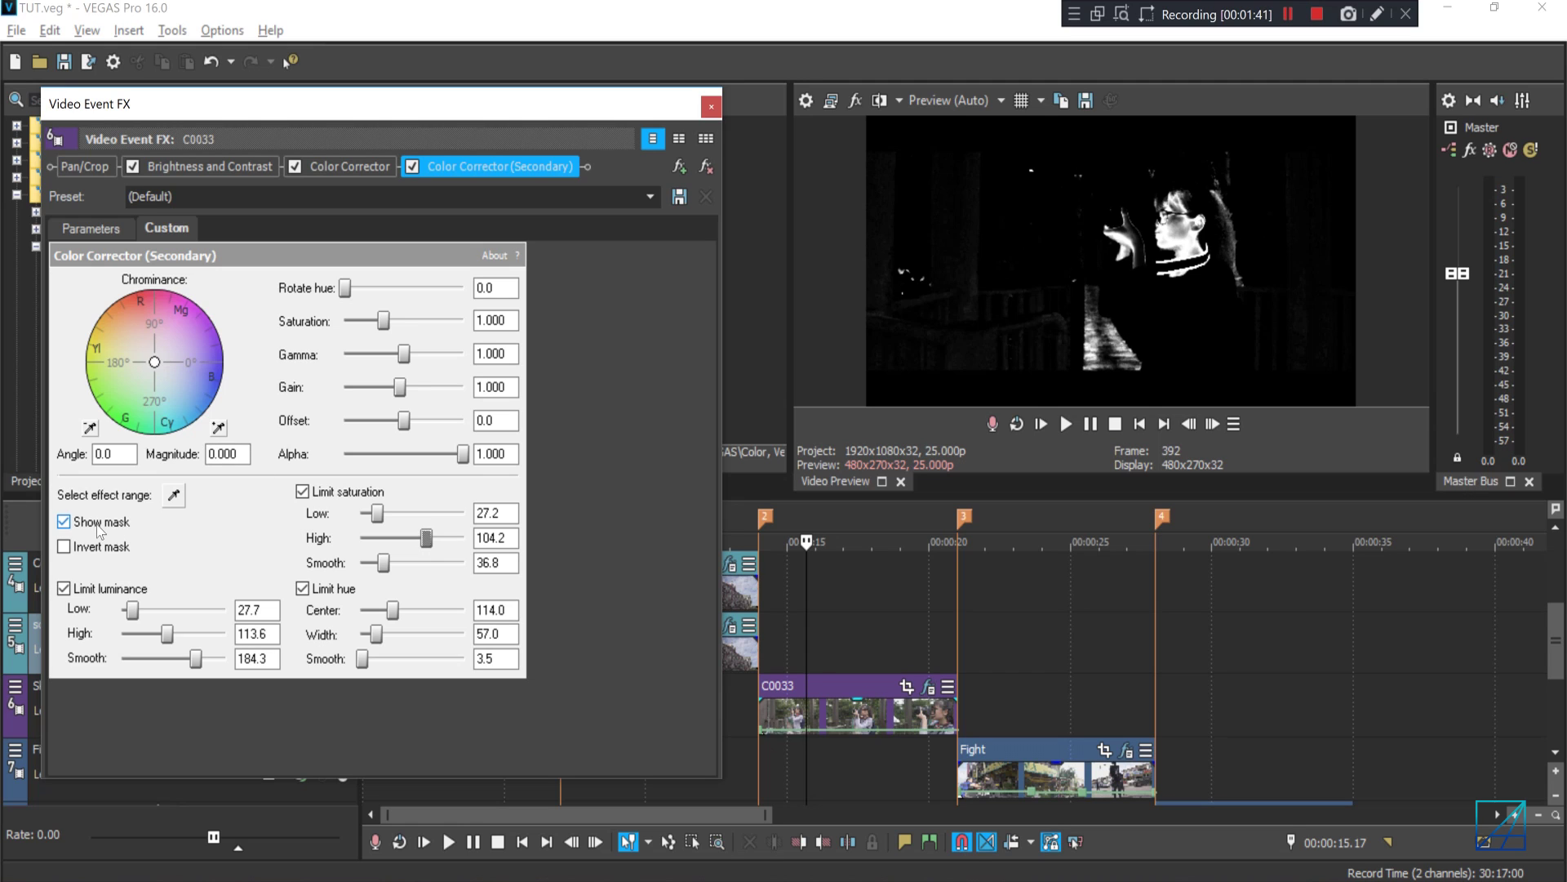
Hide the mask and adjust the skin tone with chrominance angle 315, magnitude 0.181, gamma 1.137 and a slight gain tweak.
{"action": "left_click", "coordinate": [64, 522]}
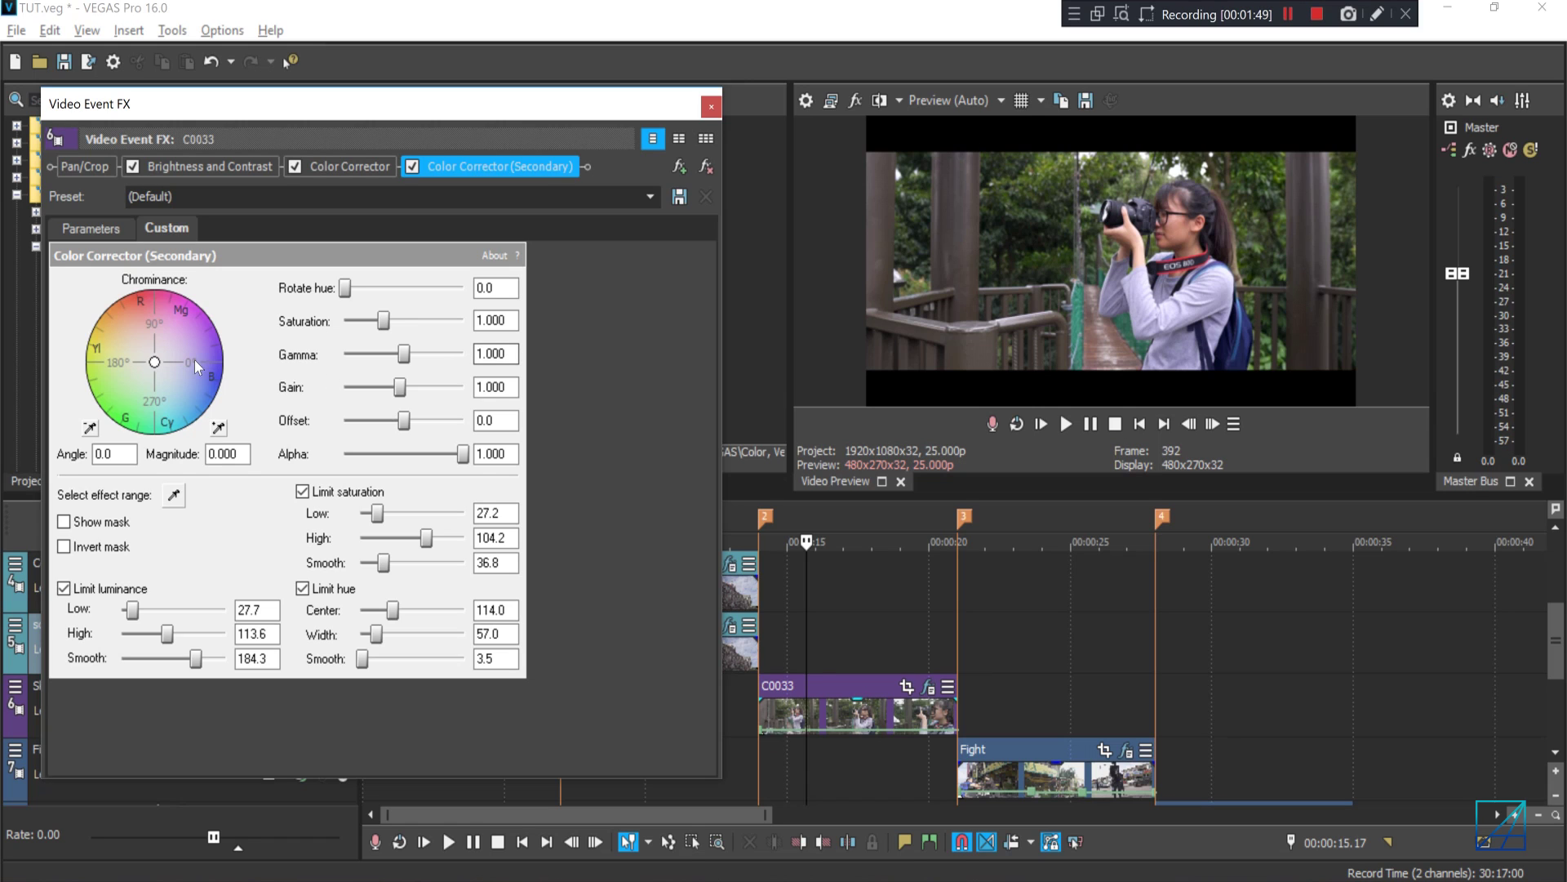
{"action": "left_click_drag", "start_coordinate": [156, 362], "coordinate": [164, 373]}
{"action": "left_click_drag", "start_coordinate": [405, 359], "coordinate": [416, 363]}
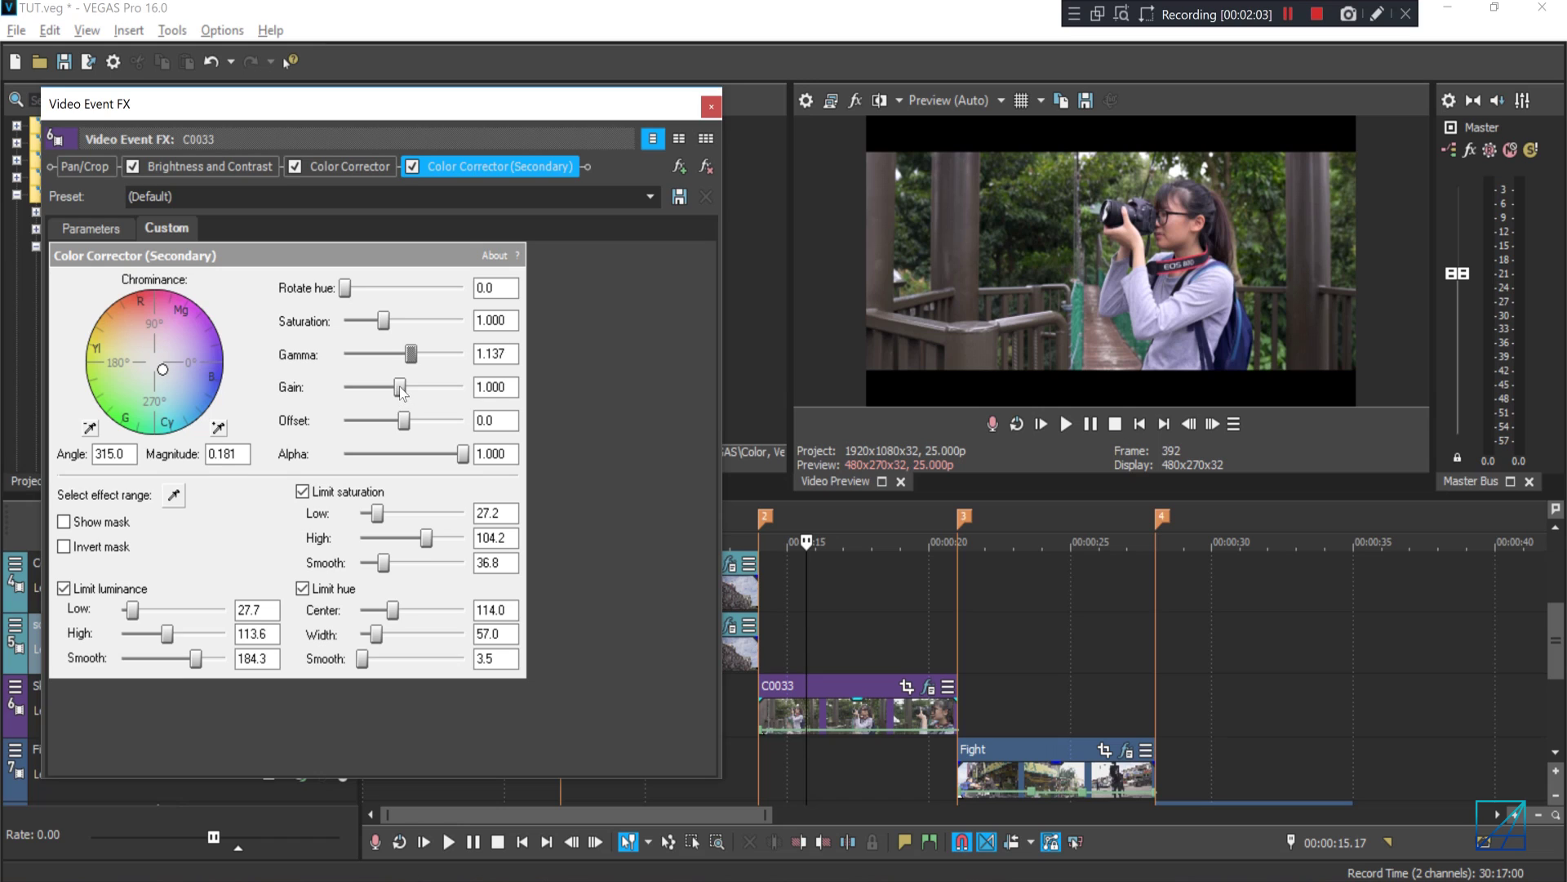
{"action": "left_click_drag", "start_coordinate": [404, 385], "coordinate": [406, 386]}
Compare the C0033 clip with and without the secondary color correction and review the graded shot.
{"action": "left_click", "coordinate": [412, 167]}
{"action": "left_click", "coordinate": [412, 167]}
{"action": "left_click", "coordinate": [412, 166]}
{"action": "left_click", "coordinate": [412, 167]}
{"action": "left_click", "coordinate": [412, 167]}
{"action": "left_click", "coordinate": [413, 167]}
{"action": "left_click", "coordinate": [711, 107]}
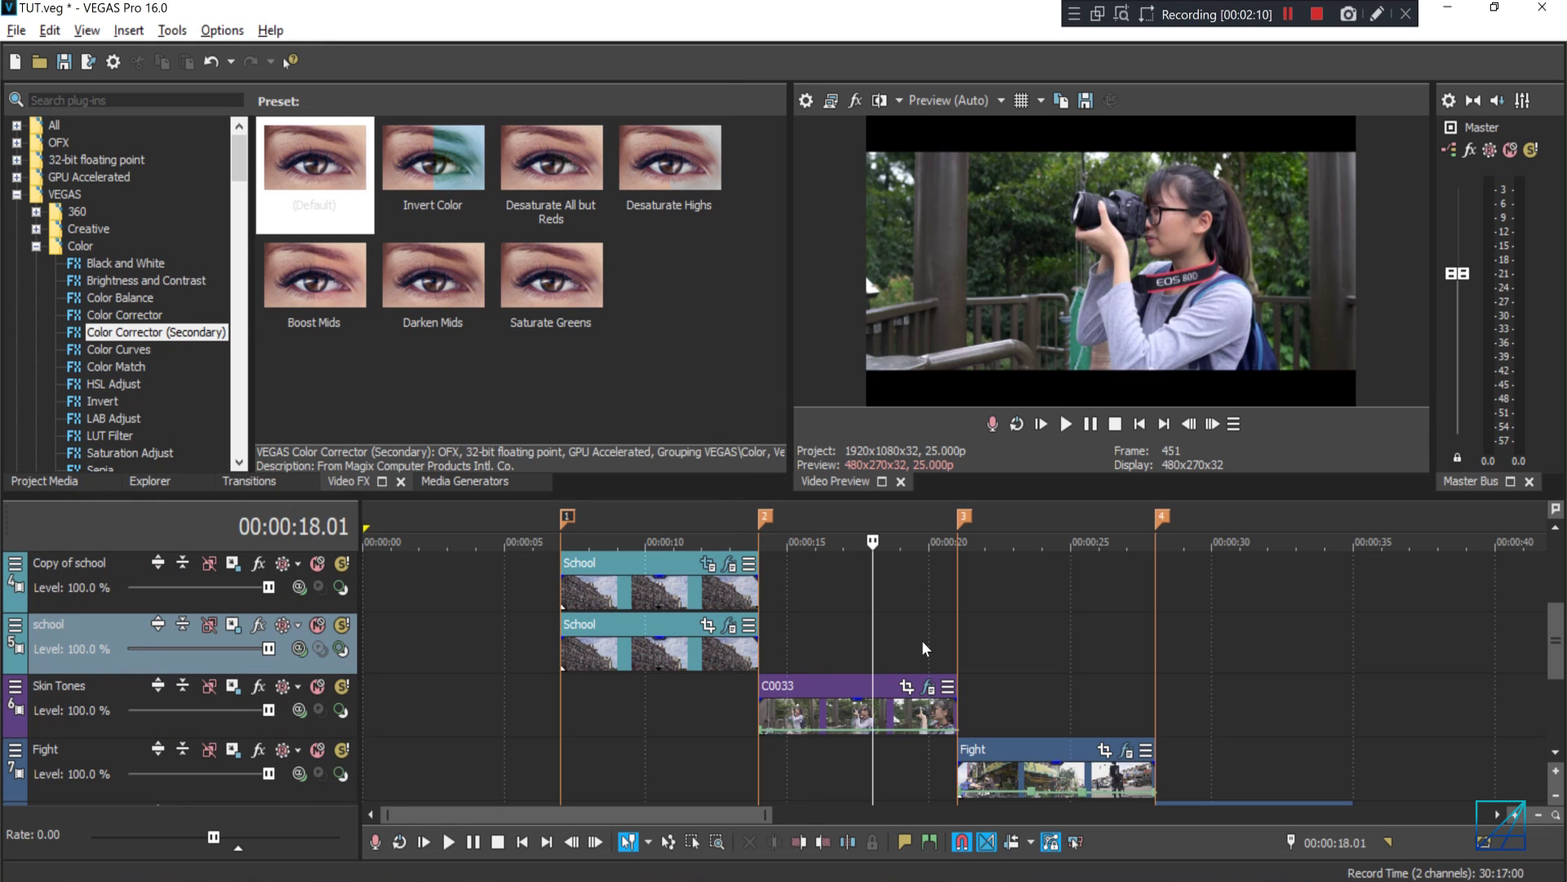
{"action": "left_click", "coordinate": [872, 634]}
{"action": "left_click", "coordinate": [922, 640]}
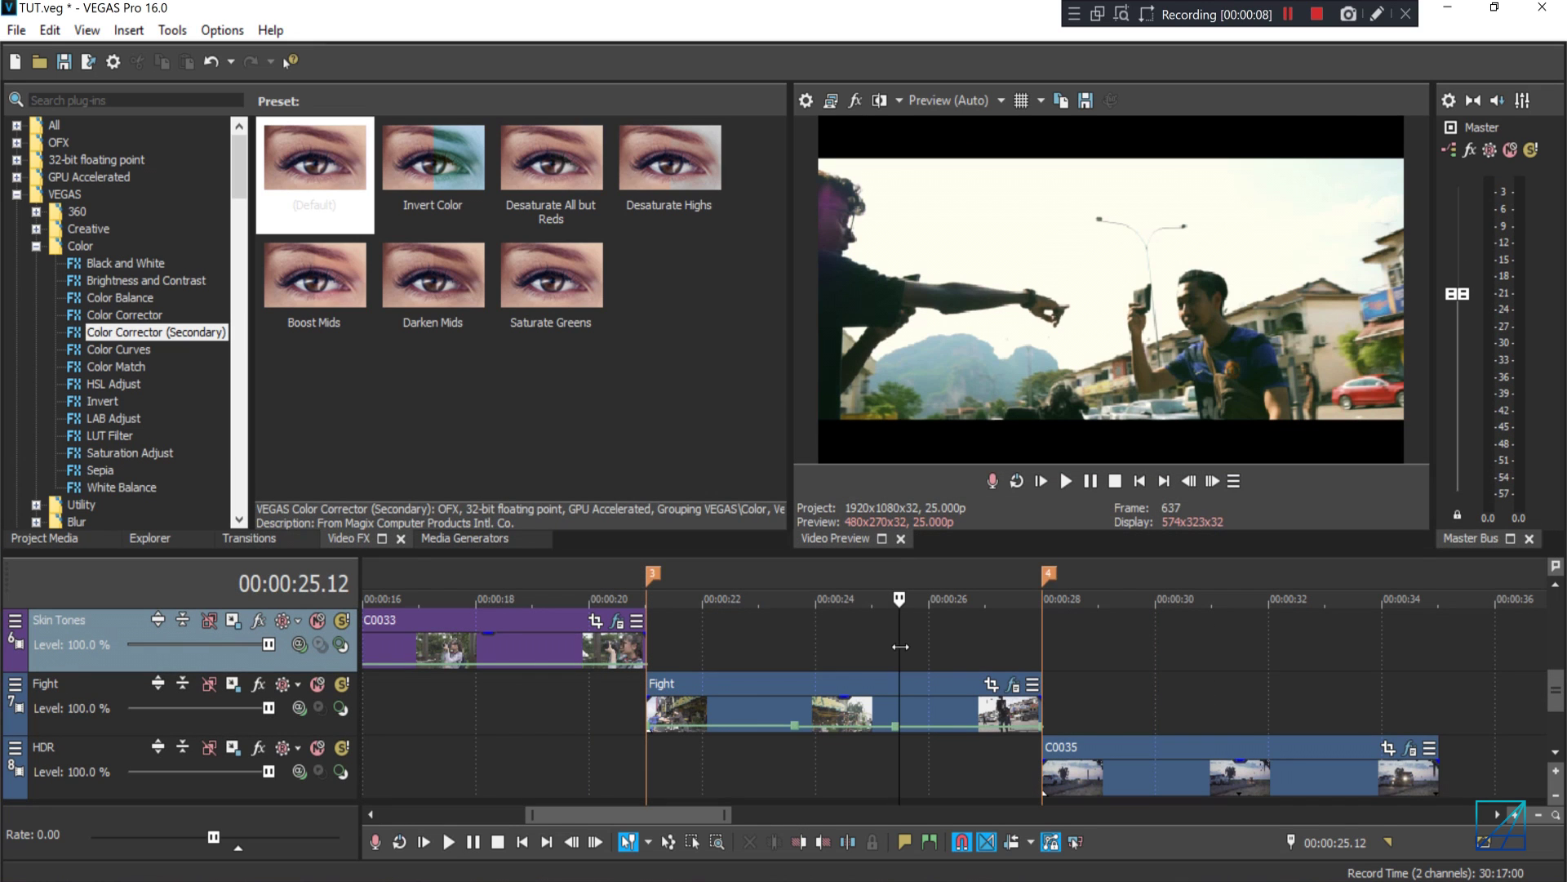
Preview the Fight clip at 00:00:25.23 with its effects bypassed and set the preview quality to Best (Full).
{"action": "left_click_drag", "start_coordinate": [901, 647], "coordinate": [939, 682]}
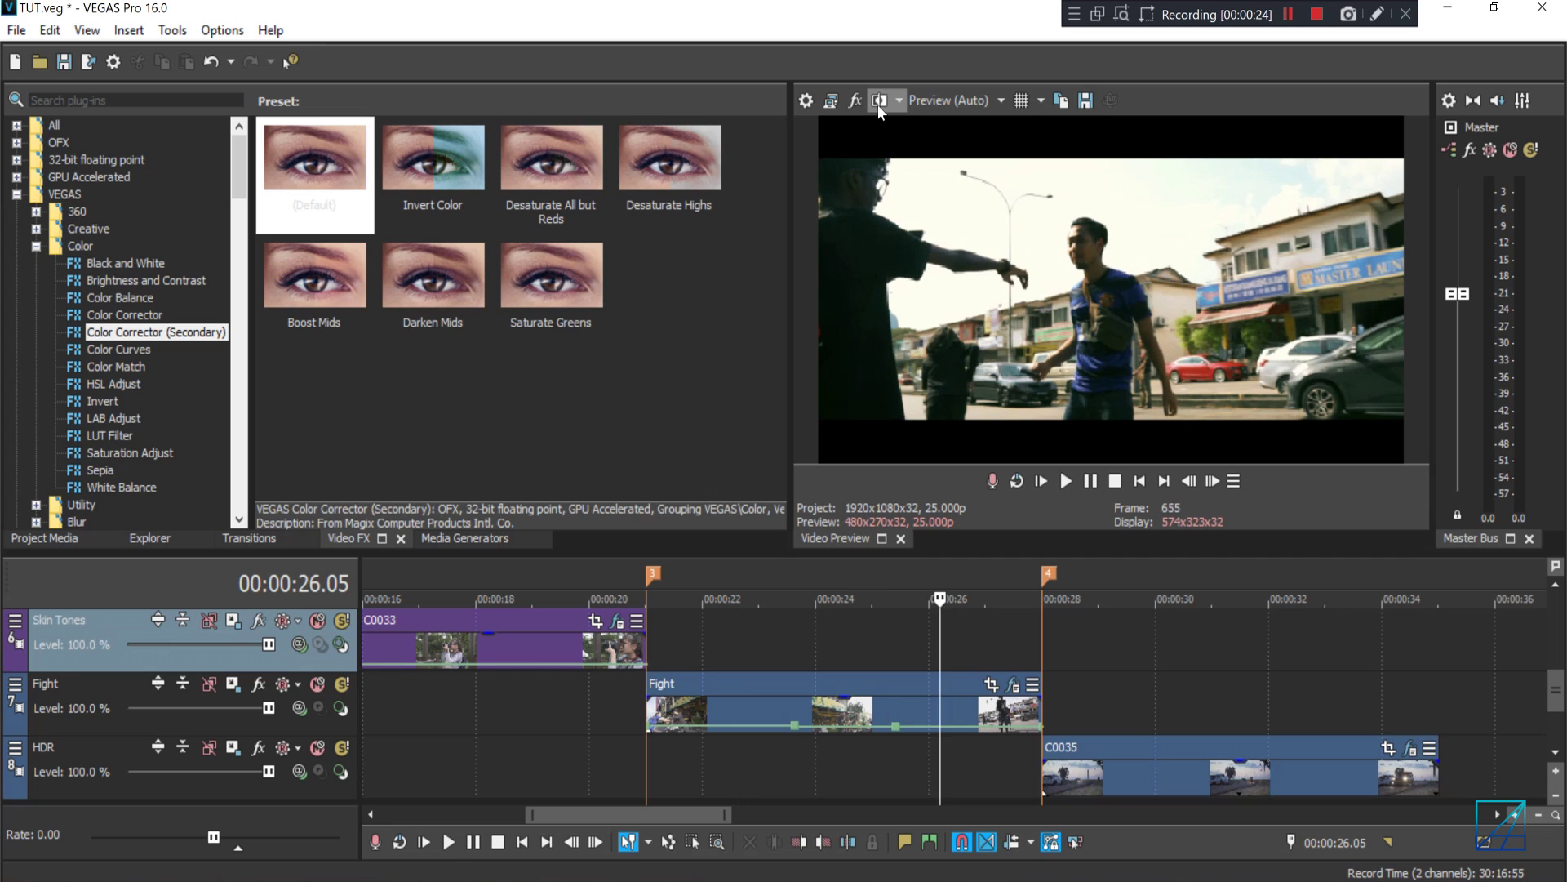
{"action": "left_click", "coordinate": [925, 577]}
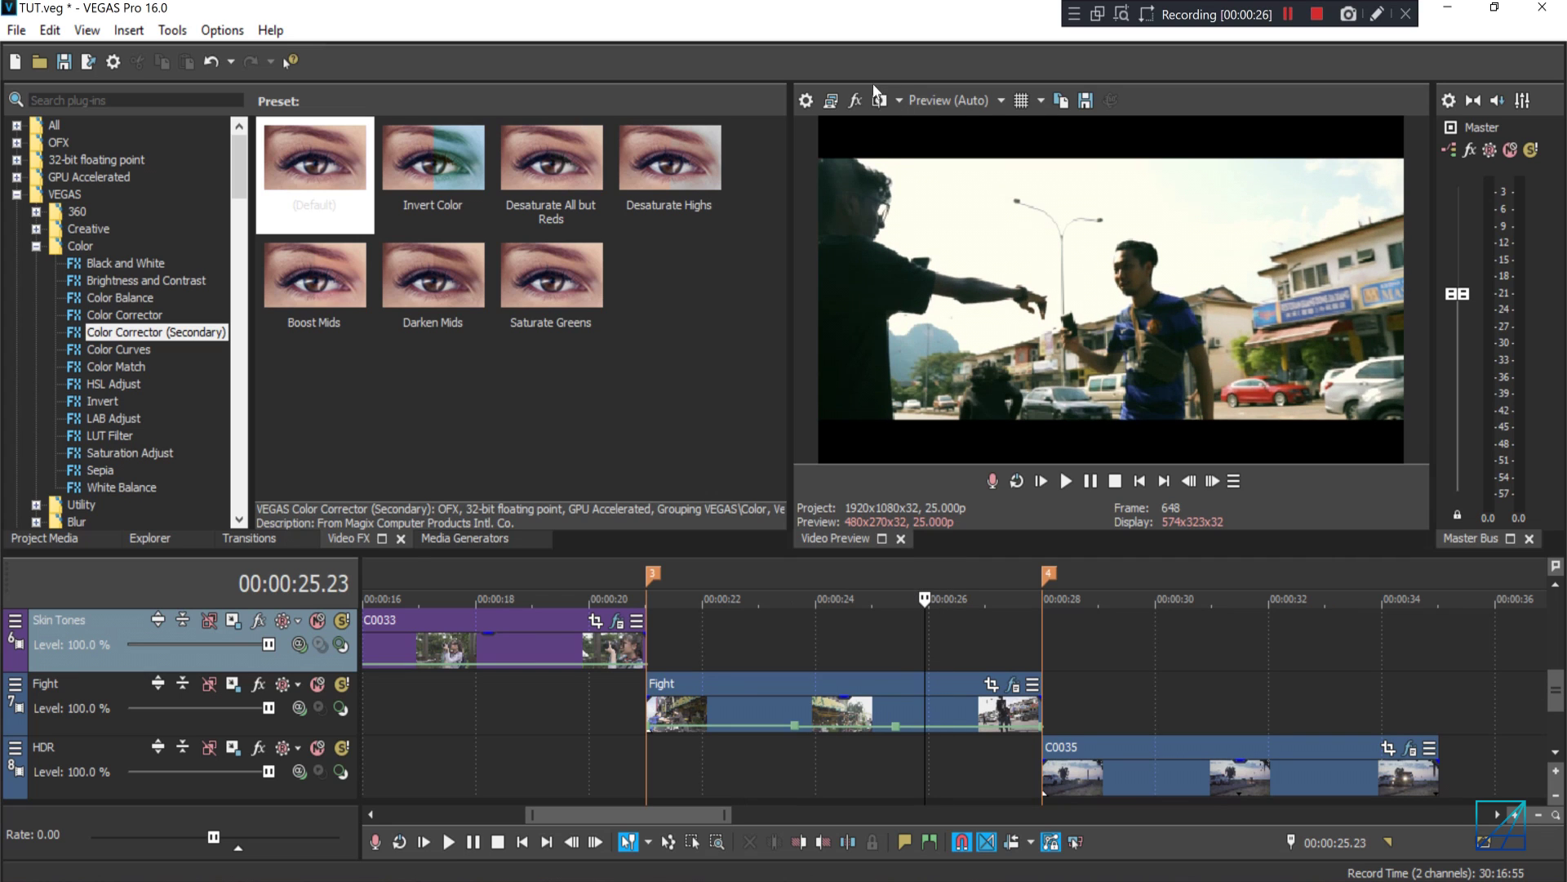
{"action": "left_click", "coordinate": [881, 103]}
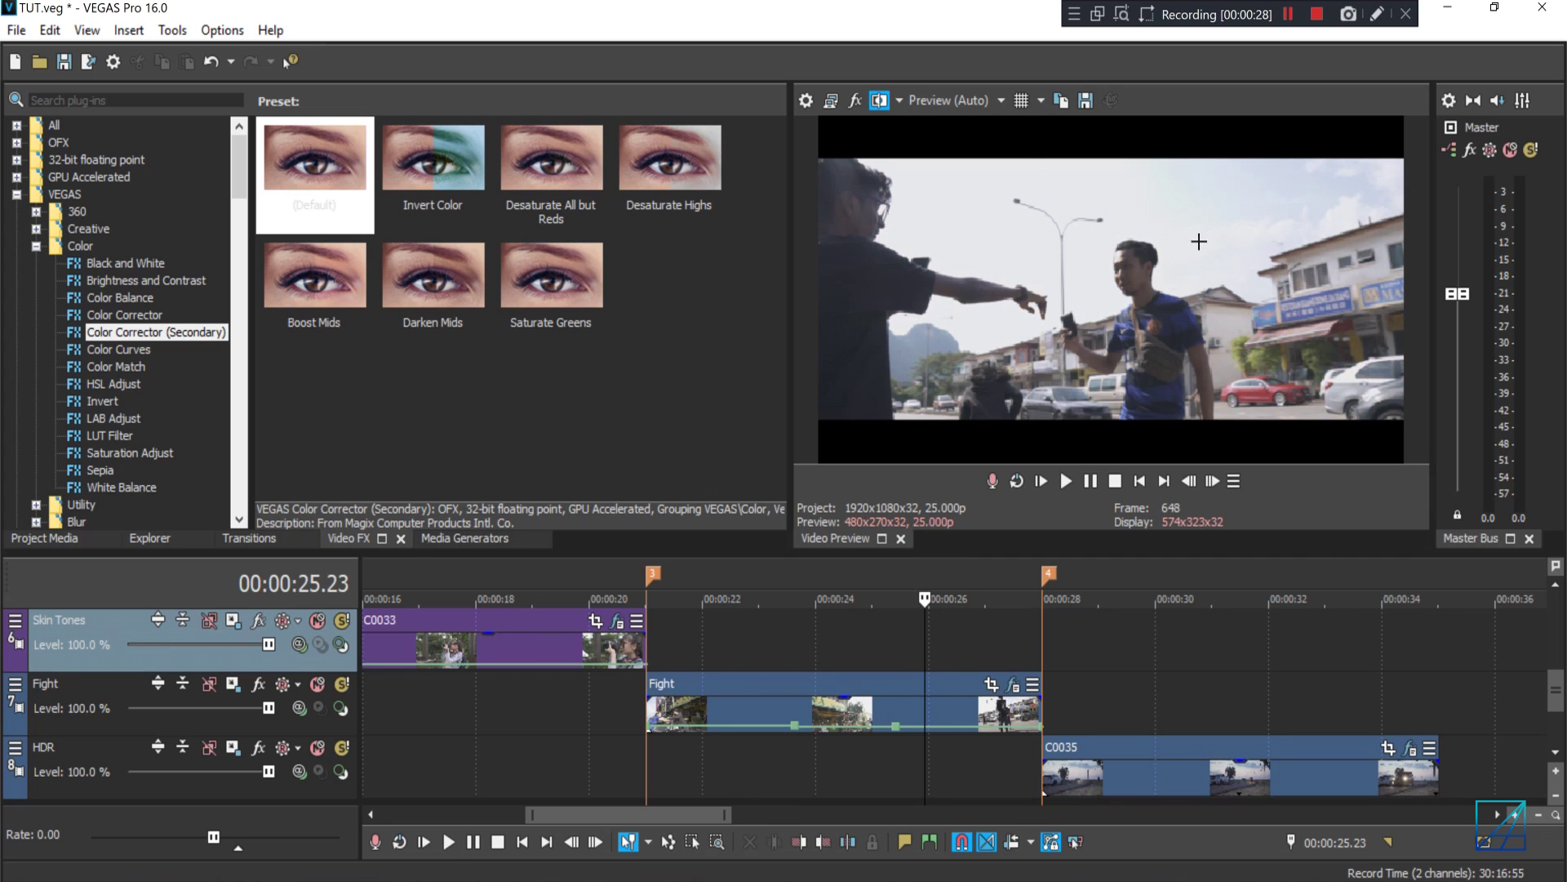
{"action": "left_click", "coordinate": [994, 100]}
{"action": "mouse_move", "coordinate": [1006, 200]}
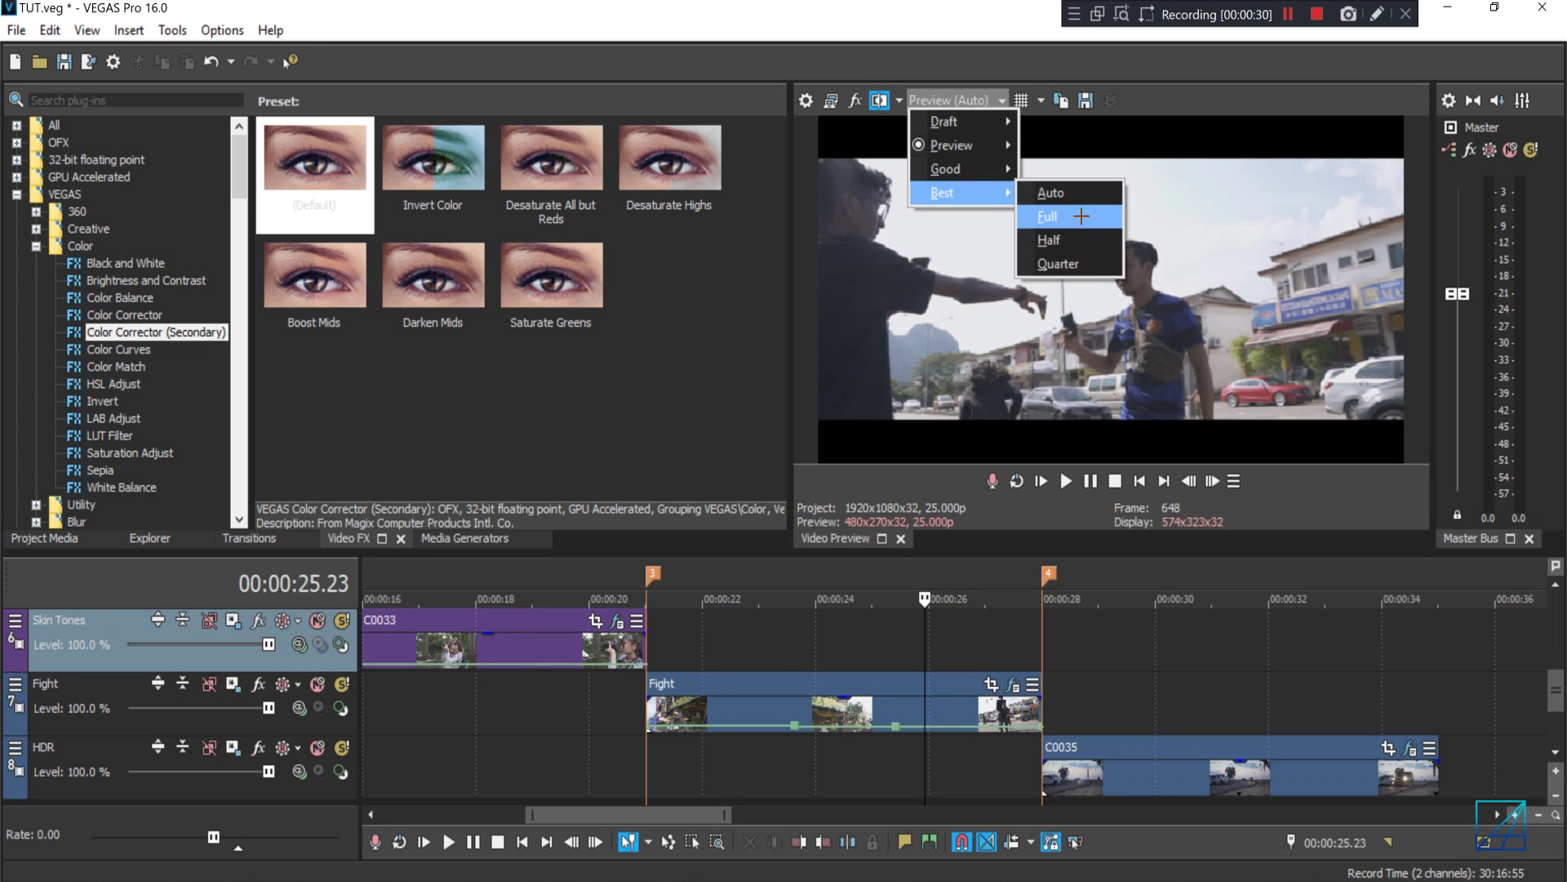
{"action": "left_click", "coordinate": [1080, 216]}
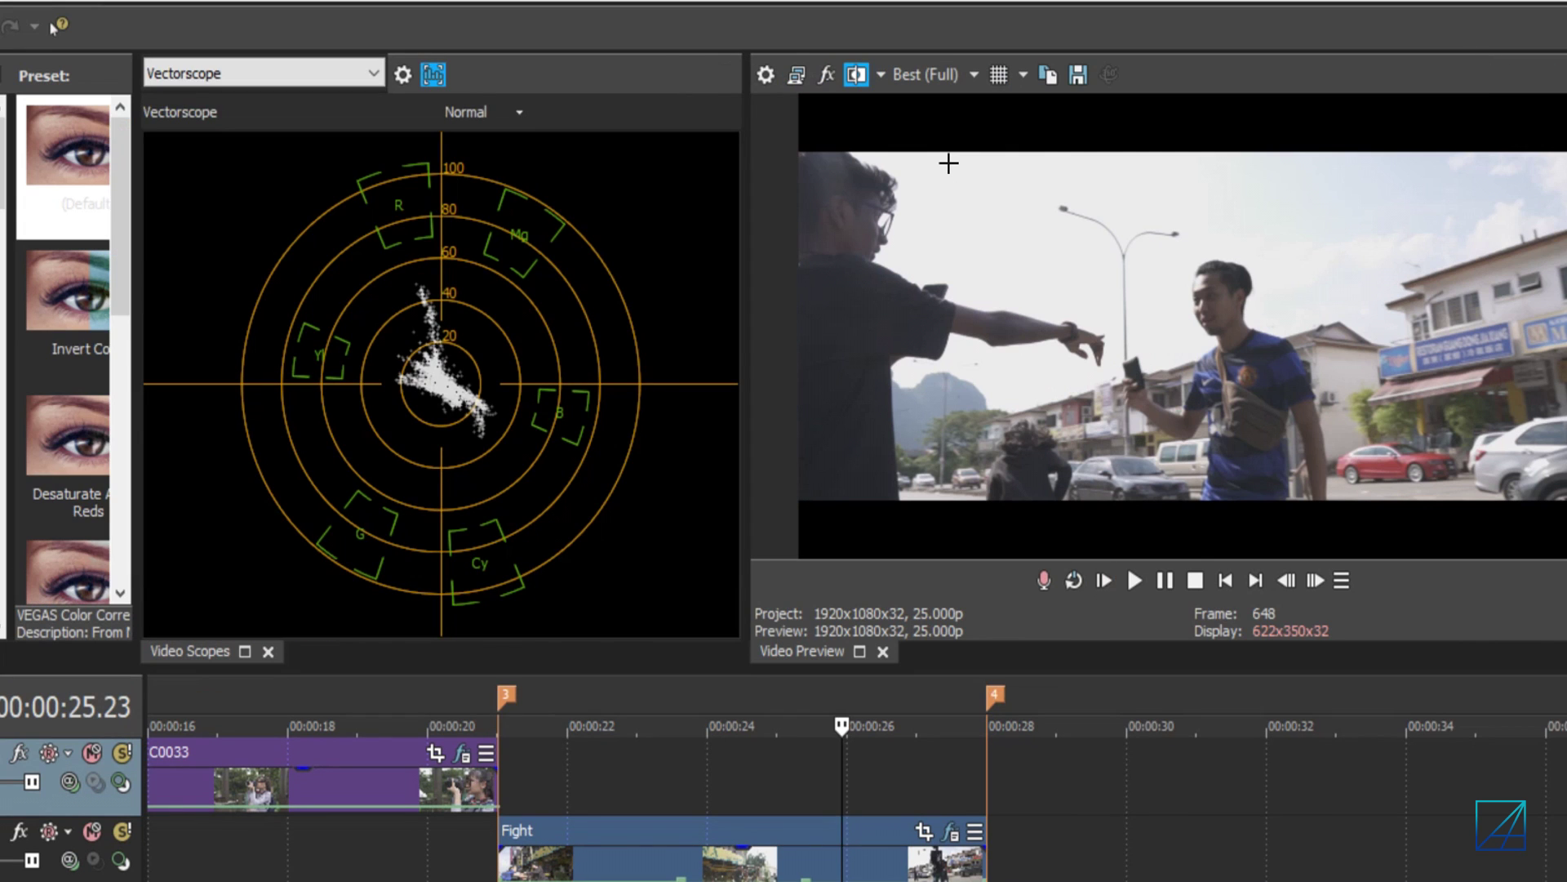
Examine the ungraded Fight frame in the Waveform and Vectorscope, and bring its effects back in the preview for comparison.
{"action": "left_click", "coordinate": [360, 73]}
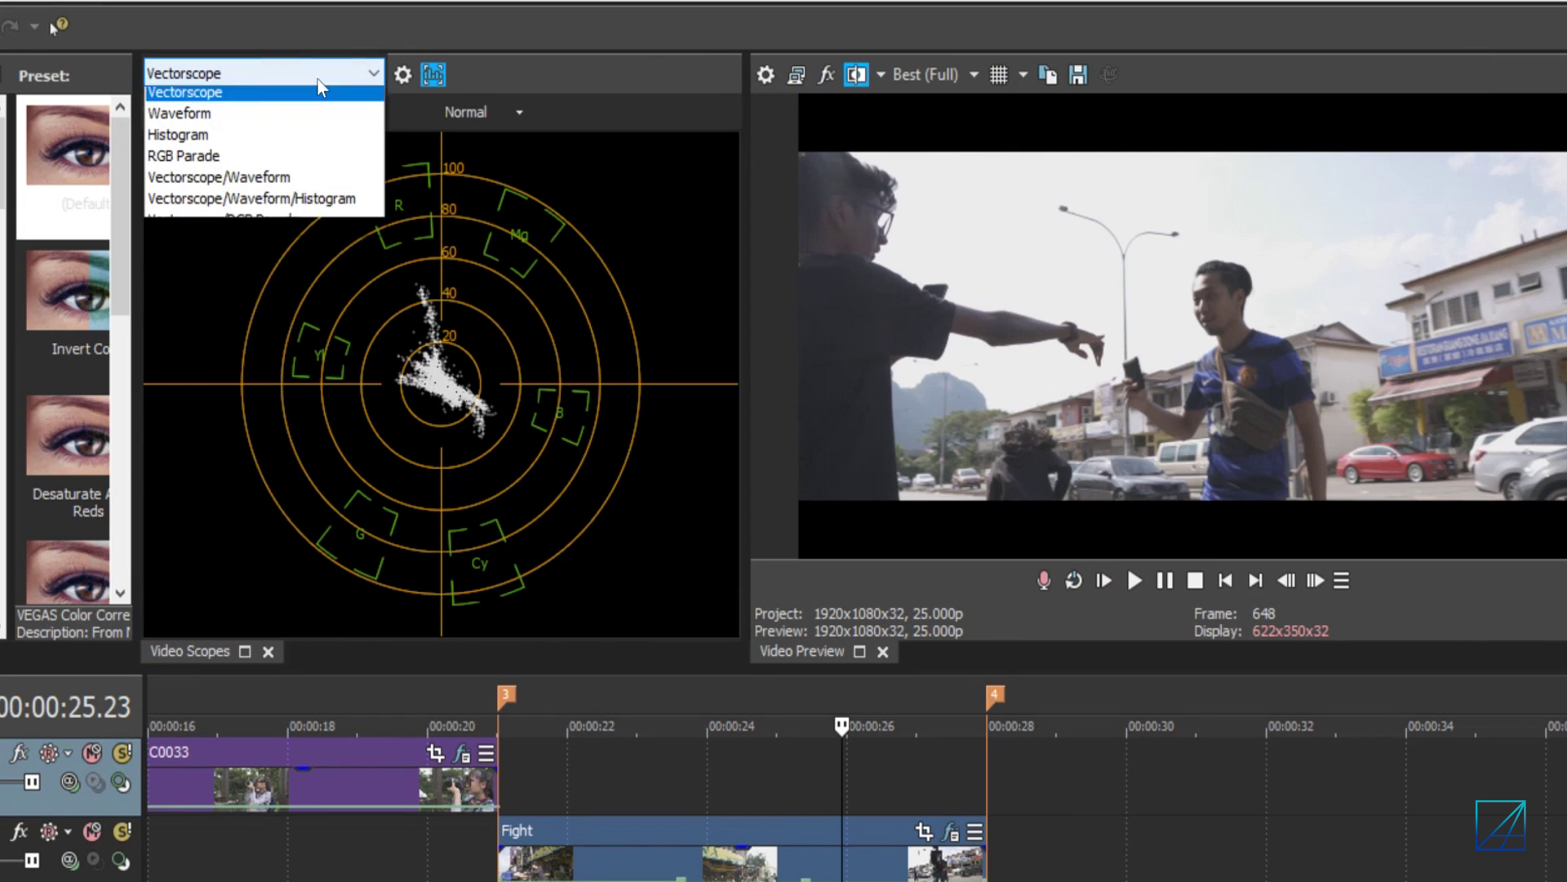
{"action": "left_click", "coordinate": [304, 122]}
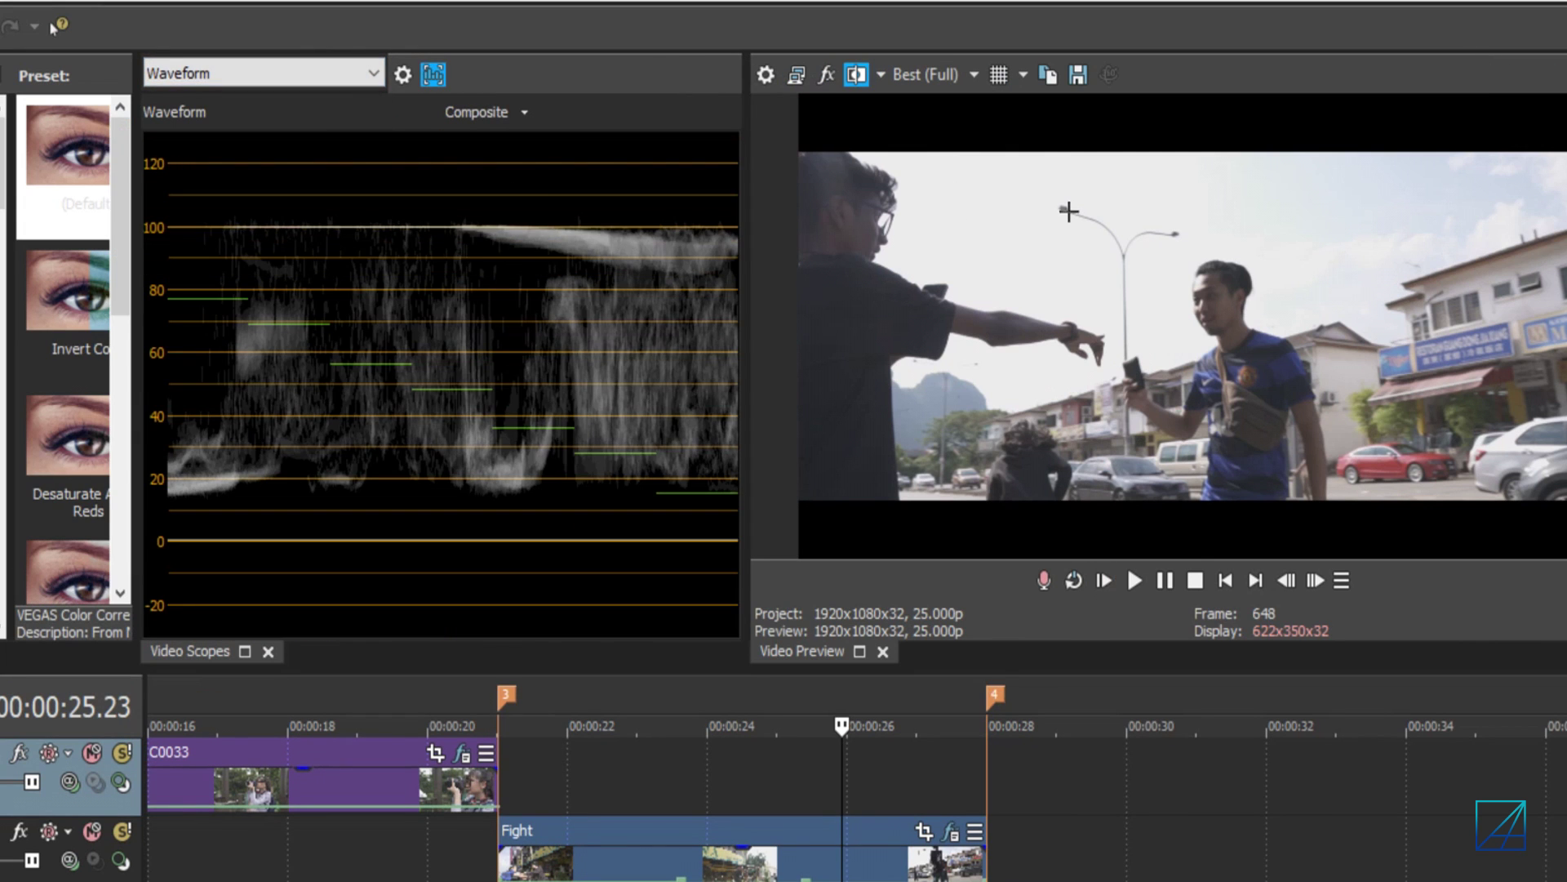
{"action": "left_click", "coordinate": [262, 75]}
{"action": "left_click", "coordinate": [269, 100]}
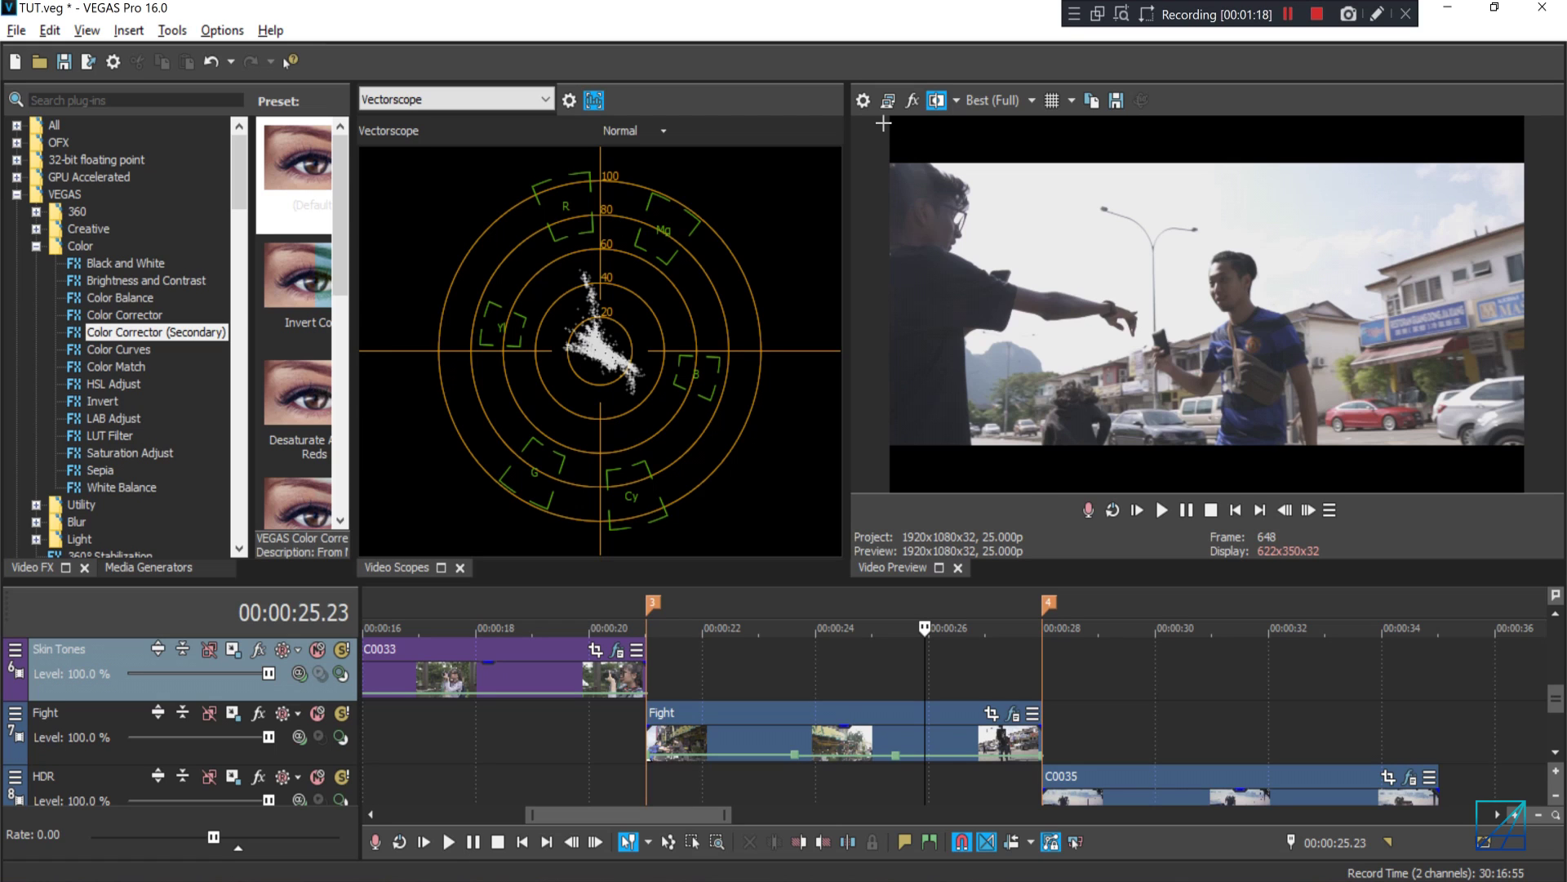
{"action": "left_click", "coordinate": [931, 107]}
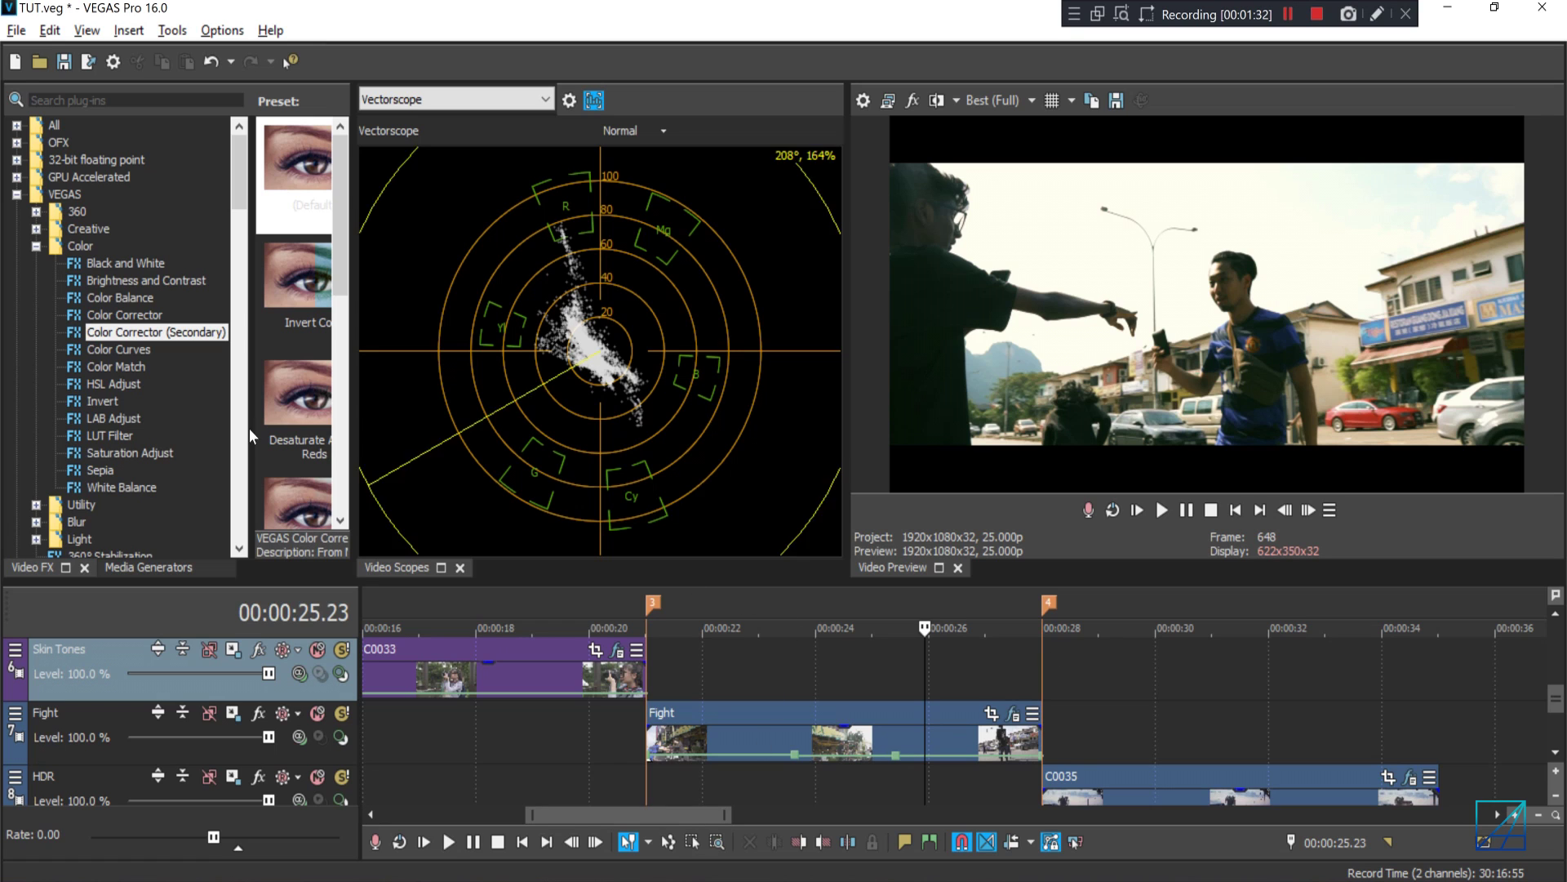
Apply the default AAV ColorLab effect to the Fight clip.
{"action": "left_click", "coordinate": [16, 126]}
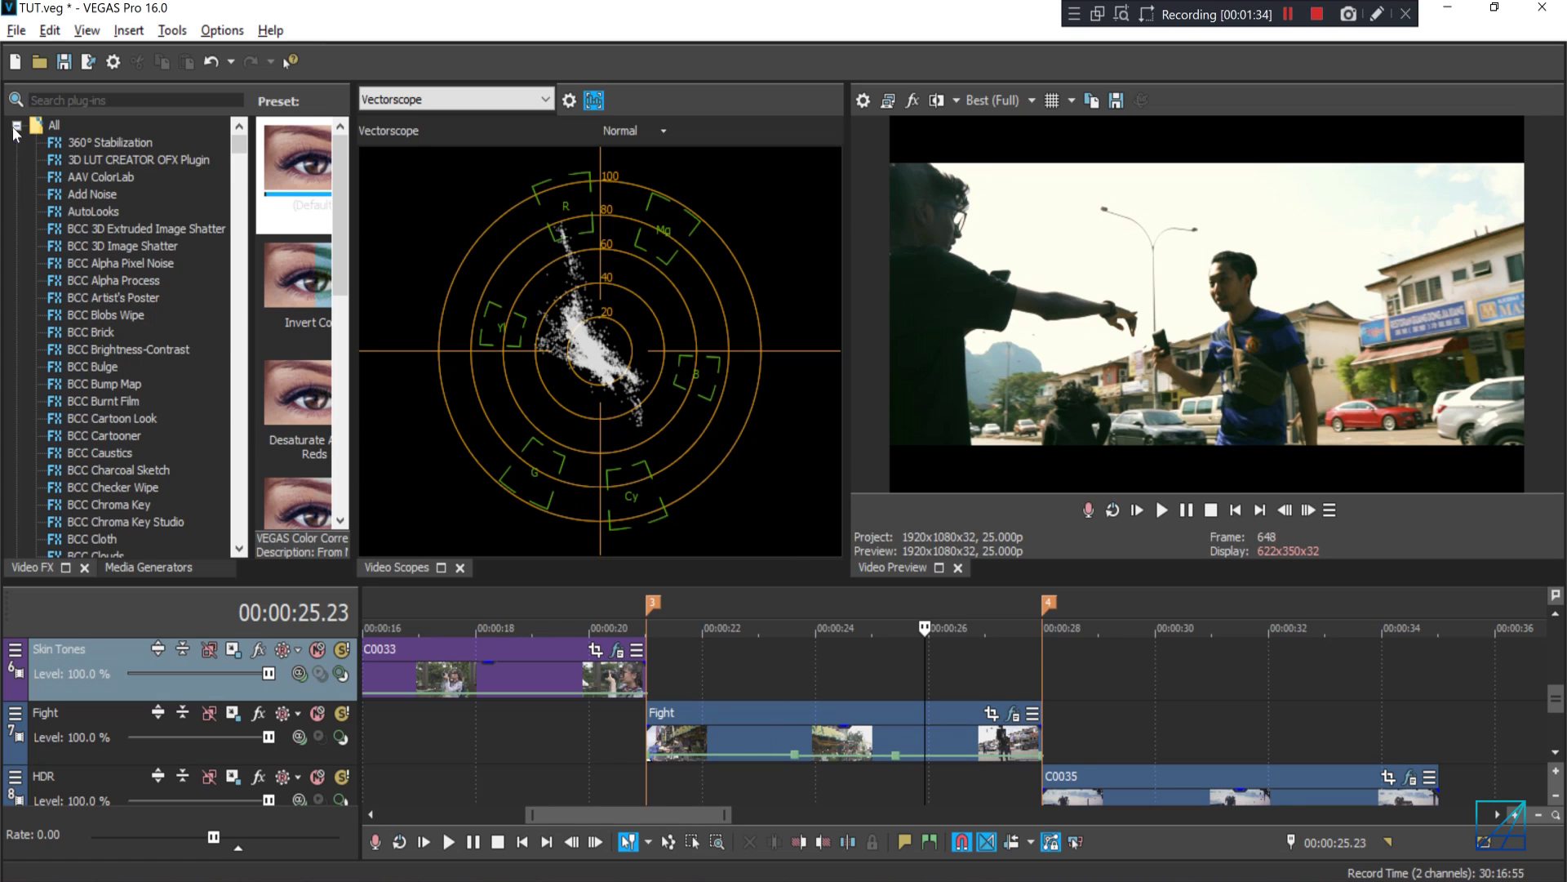
{"action": "left_click", "coordinate": [106, 178]}
{"action": "left_click", "coordinate": [314, 179]}
{"action": "left_click_drag", "start_coordinate": [900, 649], "coordinate": [922, 732]}
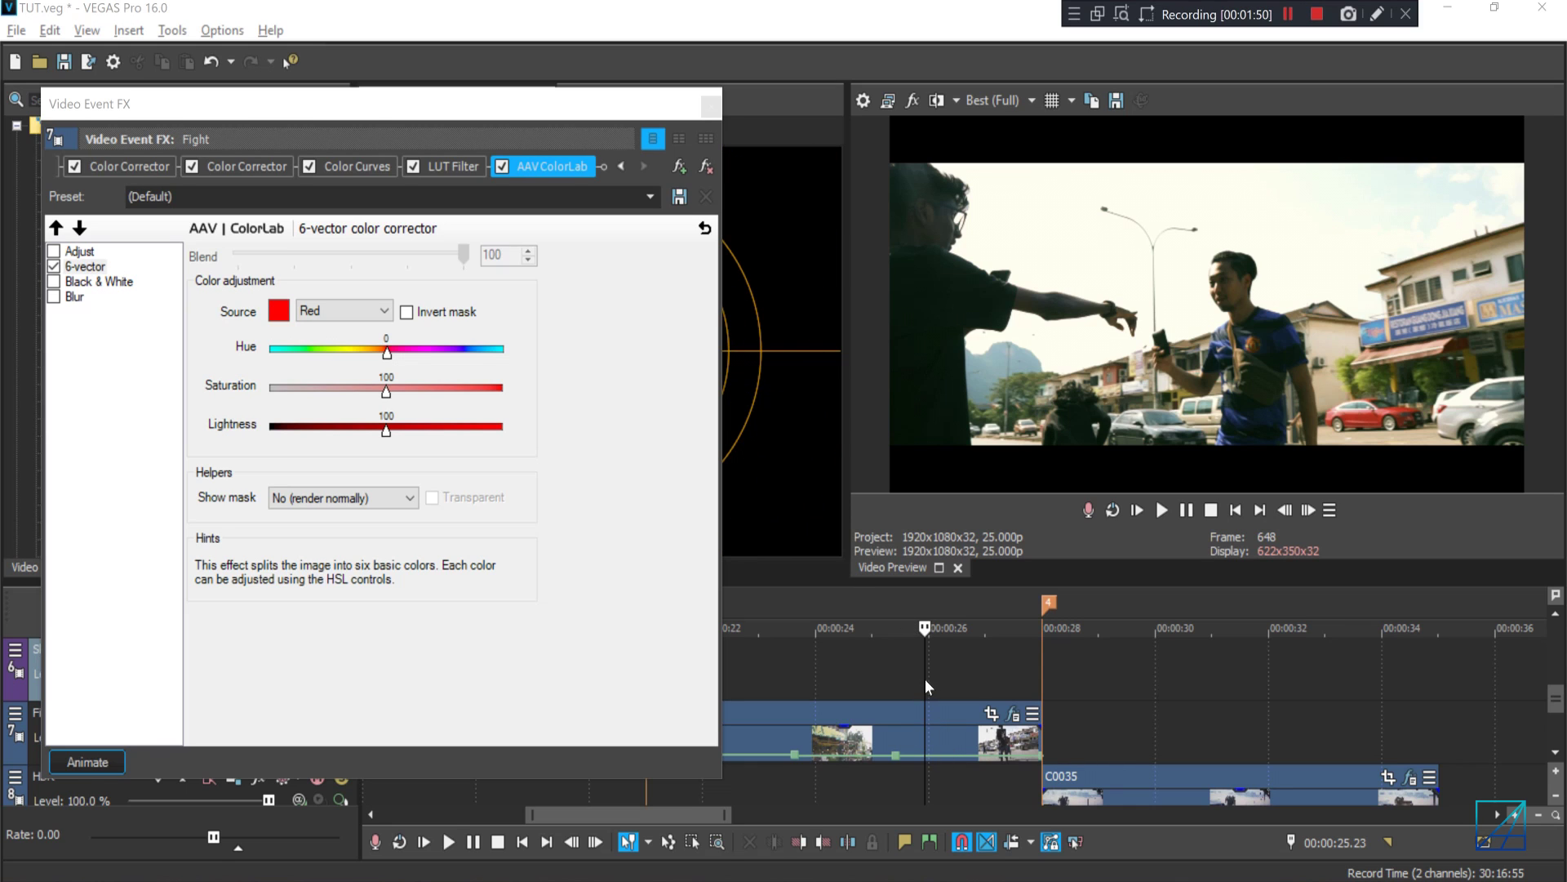
Set the Green source's saturation to 0 in the 6-vector color corrector and check the plants at other frames of the Fight clip.
{"action": "left_click_drag", "start_coordinate": [925, 679], "coordinate": [911, 675]}
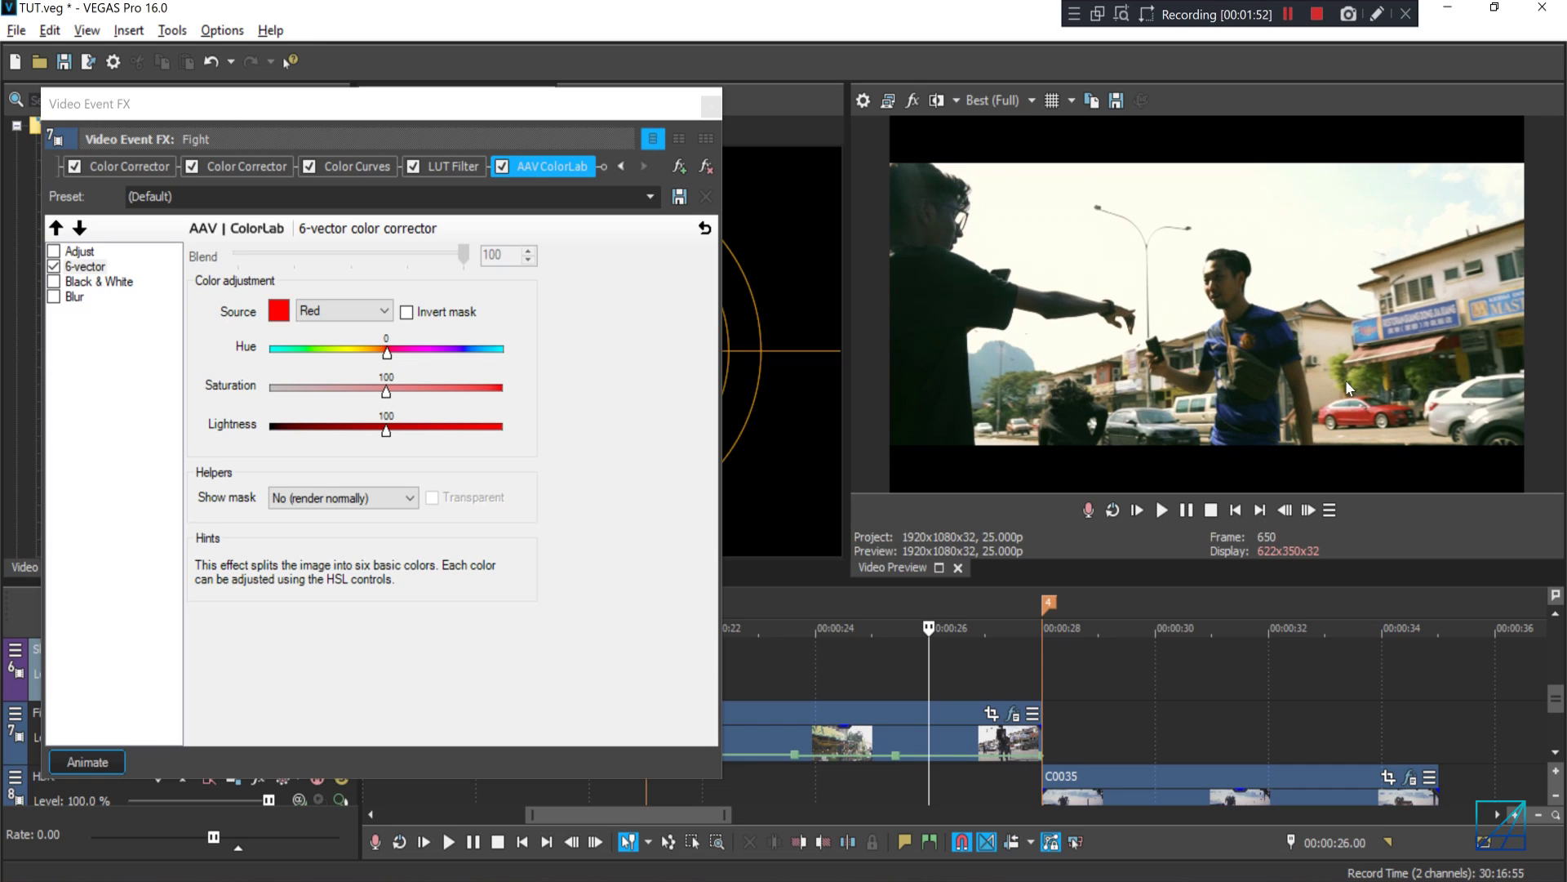
{"action": "left_click", "coordinate": [372, 312]}
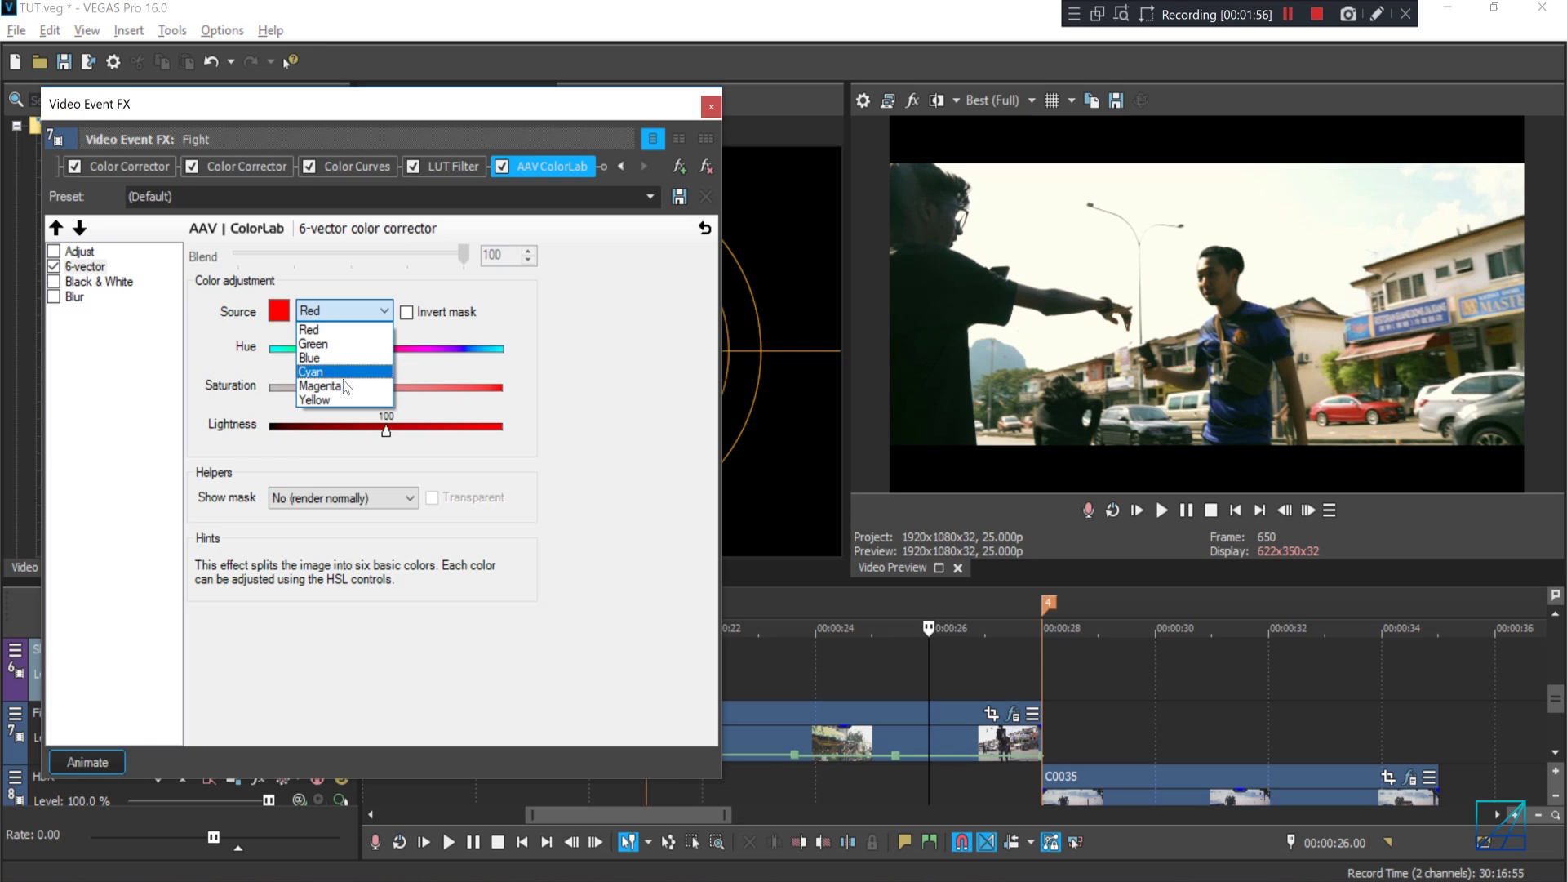
{"action": "left_click", "coordinate": [353, 344]}
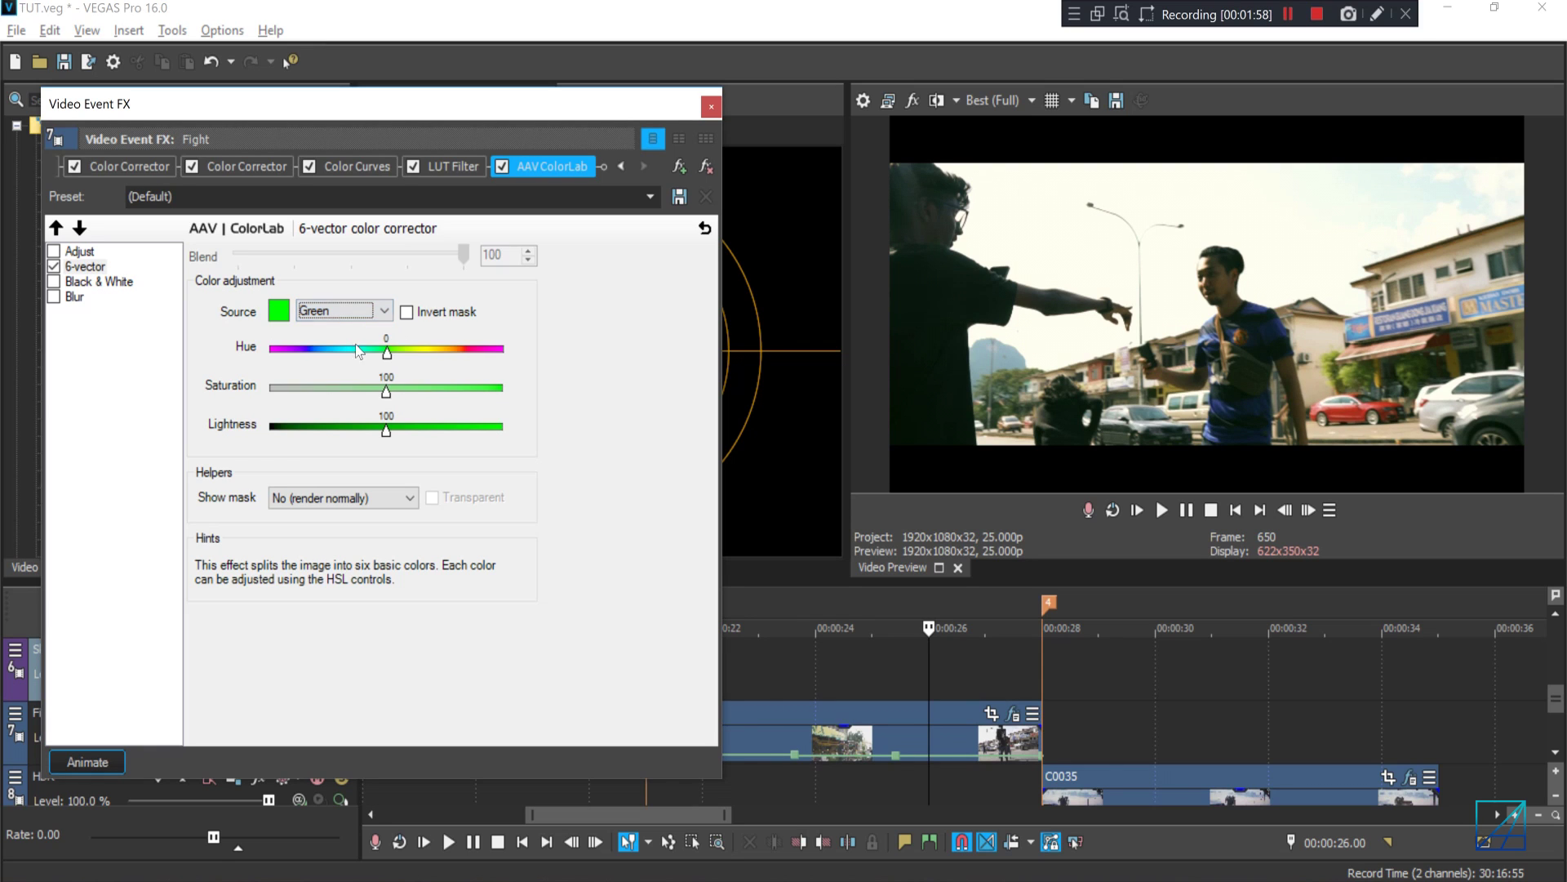
{"action": "left_click_drag", "start_coordinate": [387, 399], "coordinate": [227, 406]}
{"action": "left_click", "coordinate": [761, 664]}
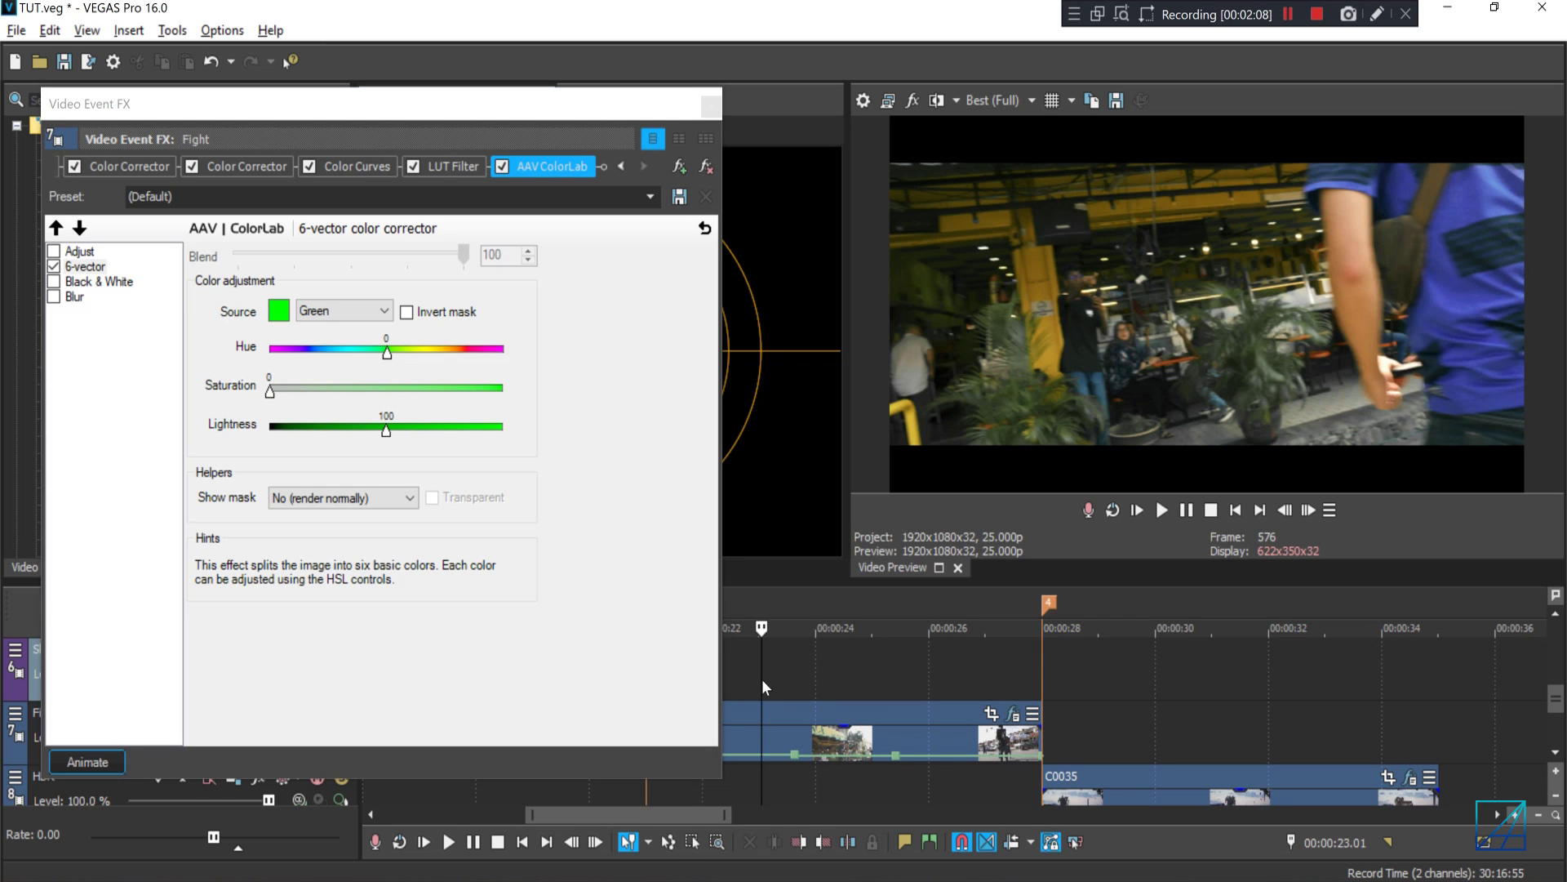
{"action": "left_click_drag", "start_coordinate": [762, 679], "coordinate": [730, 680]}
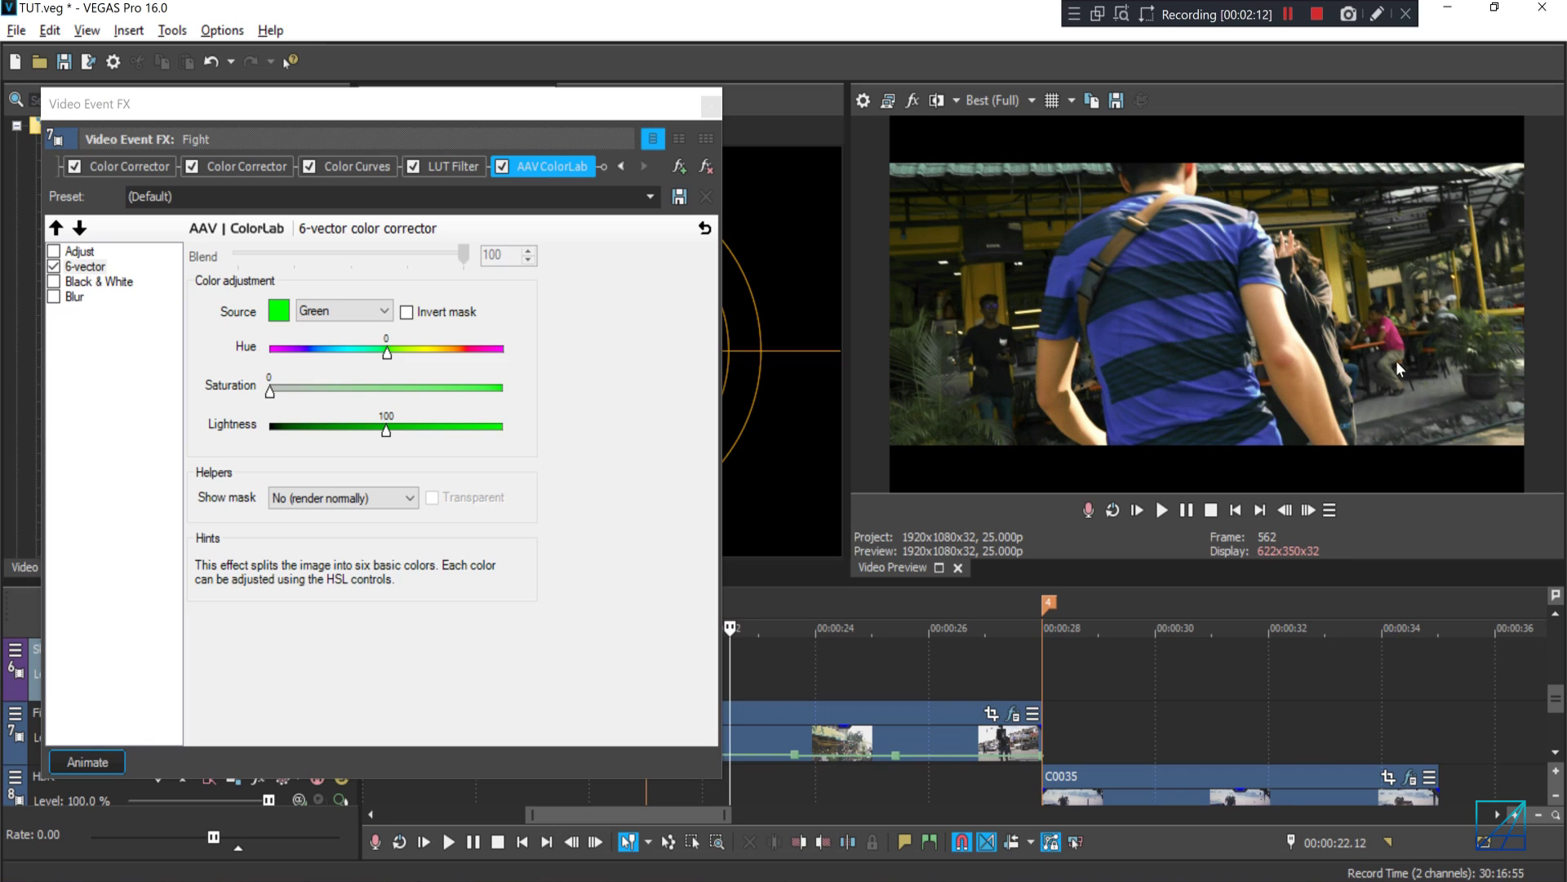
Reset the Green source's saturation to 100, turn on animation, and add an AAV ColorLab keyframe at 00:00:04.03 of the Fight clip.
{"action": "left_click", "coordinate": [895, 658]}
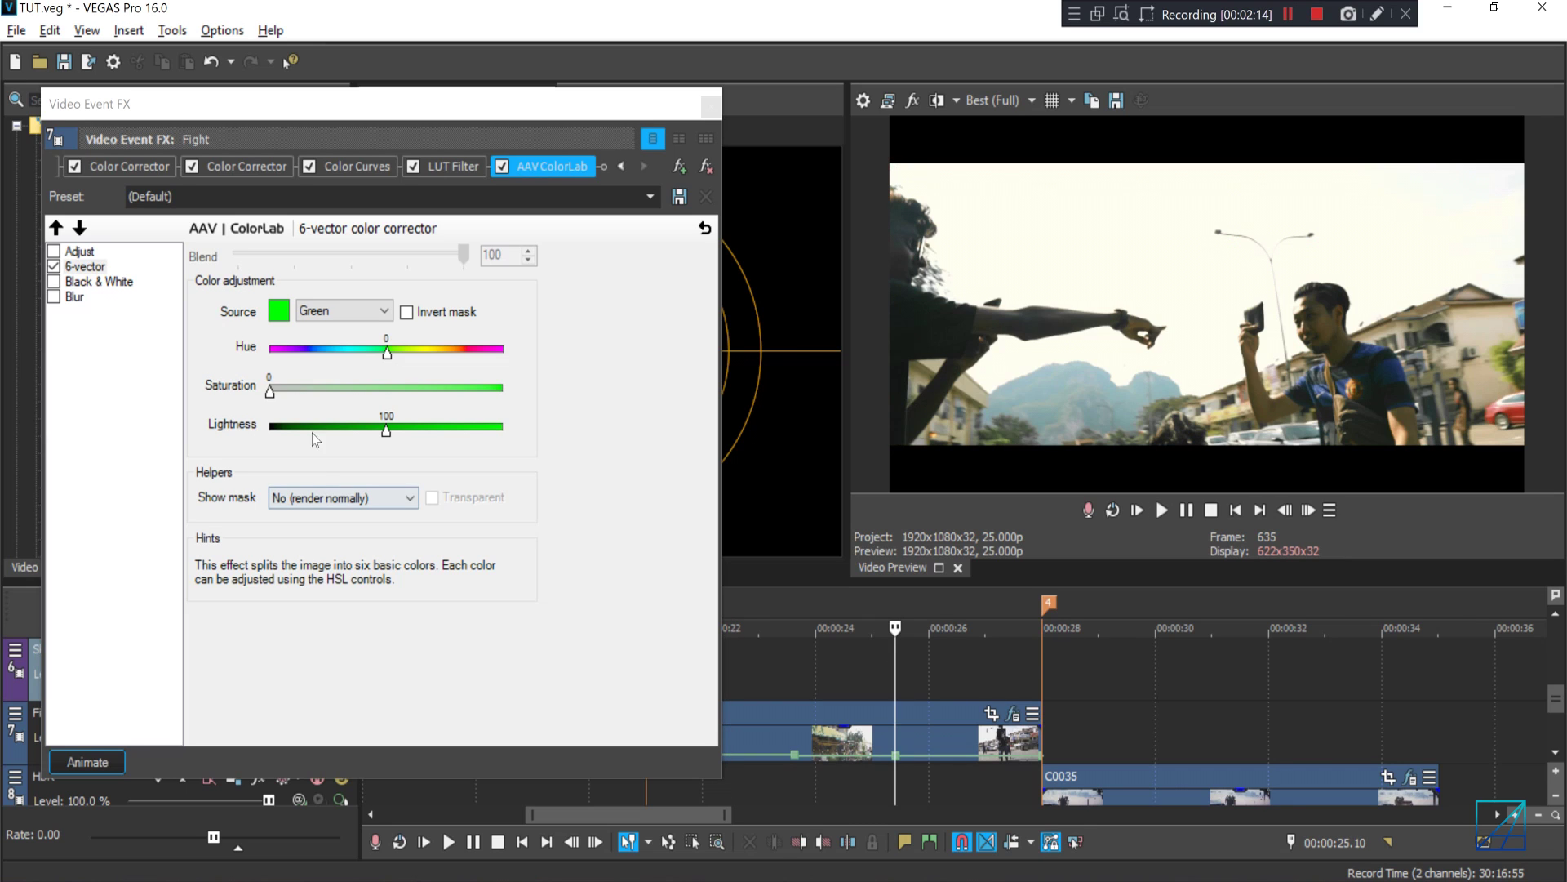
{"action": "double_click", "coordinate": [270, 391]}
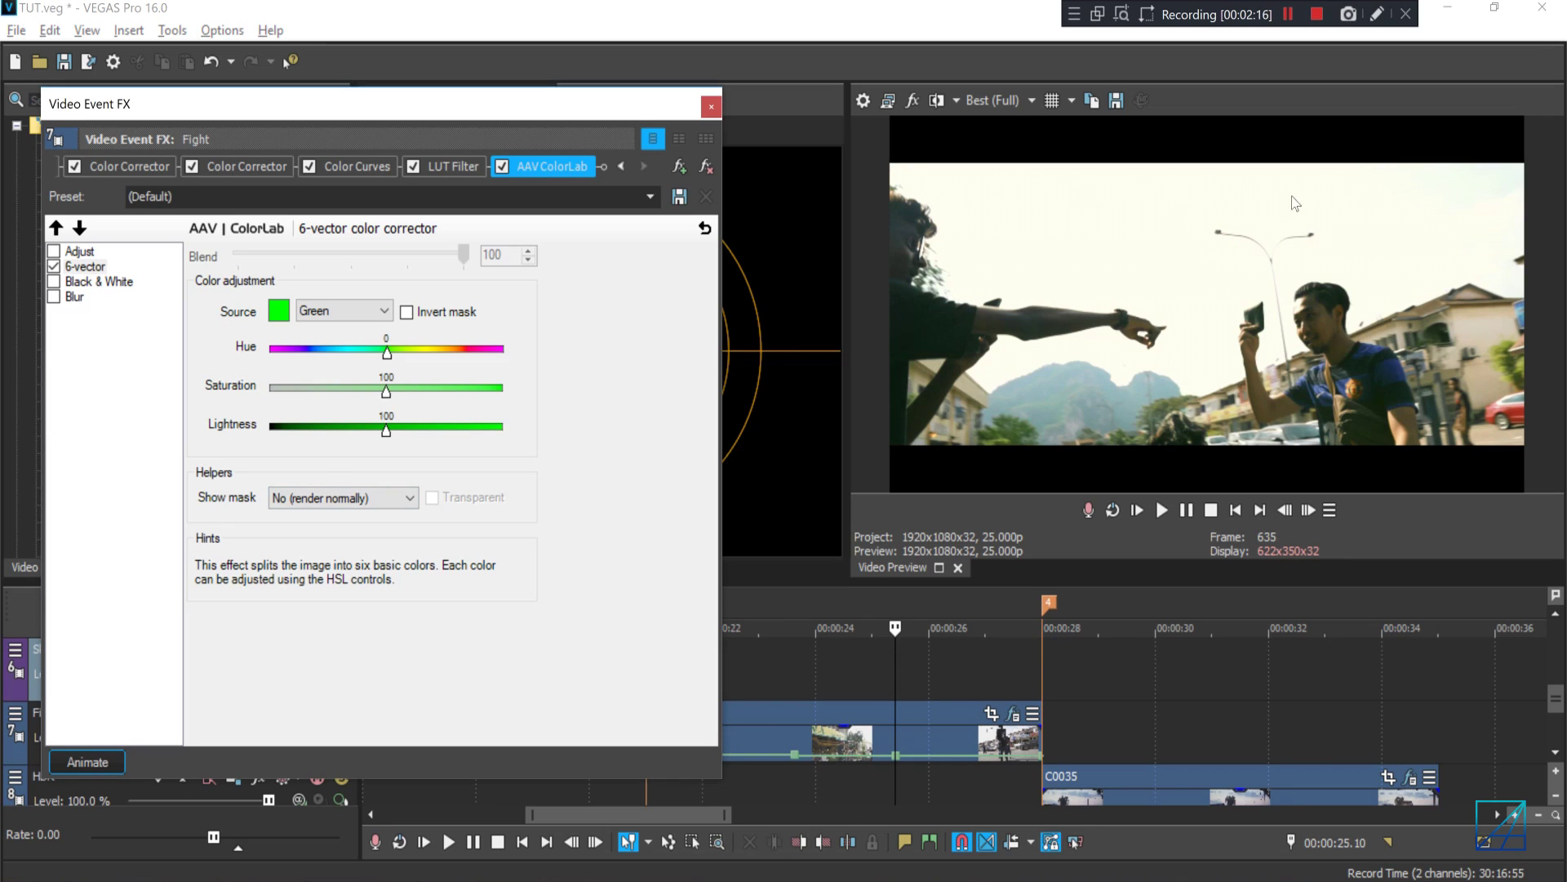
{"action": "left_click", "coordinate": [83, 757]}
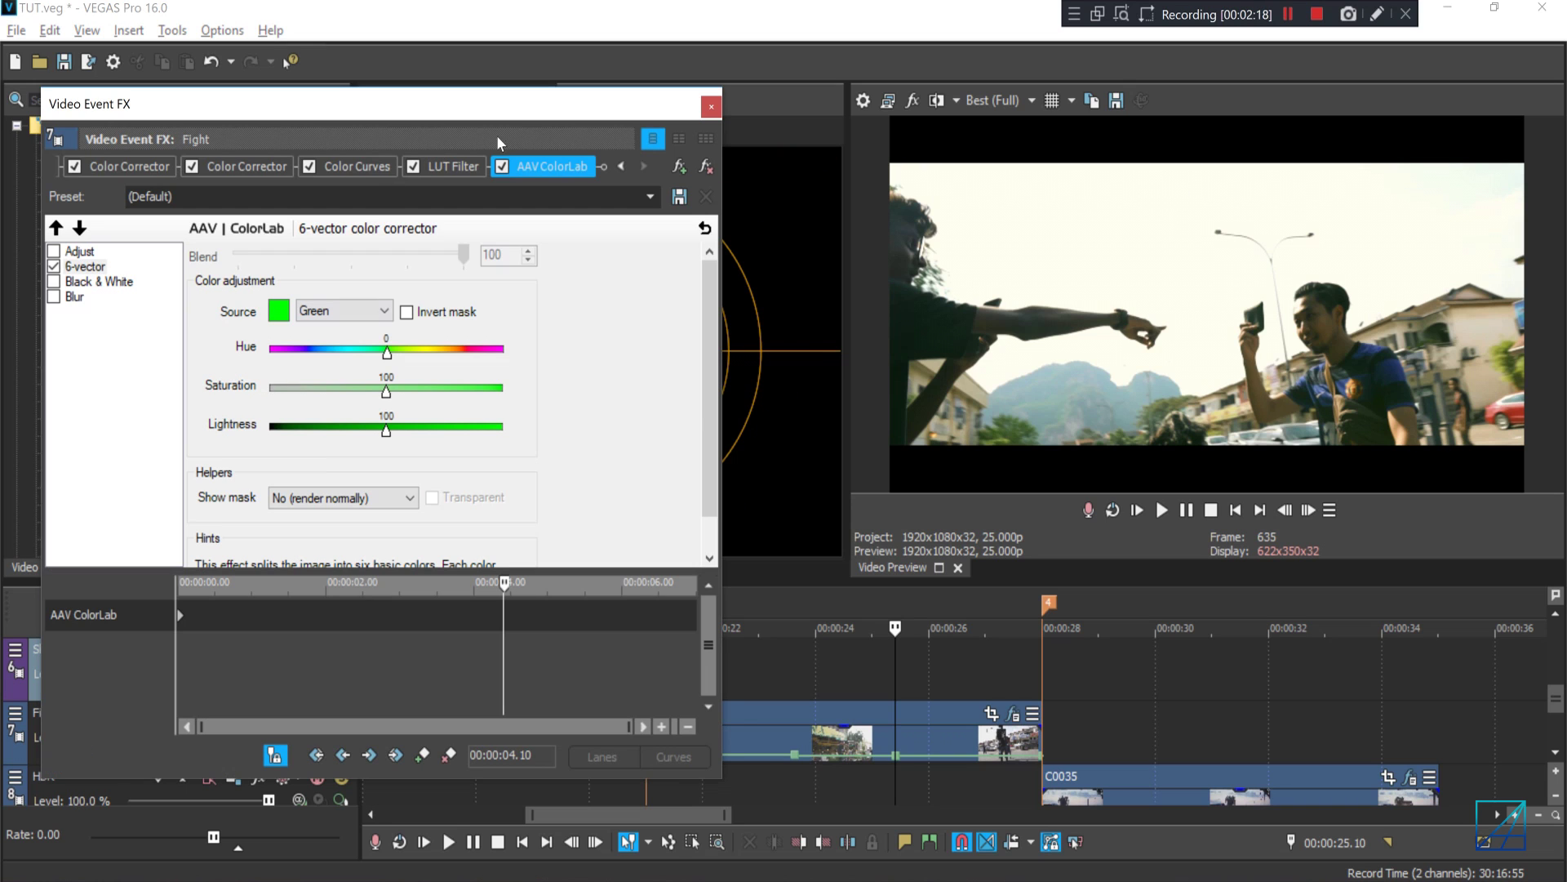
{"action": "left_click", "coordinate": [835, 676]}
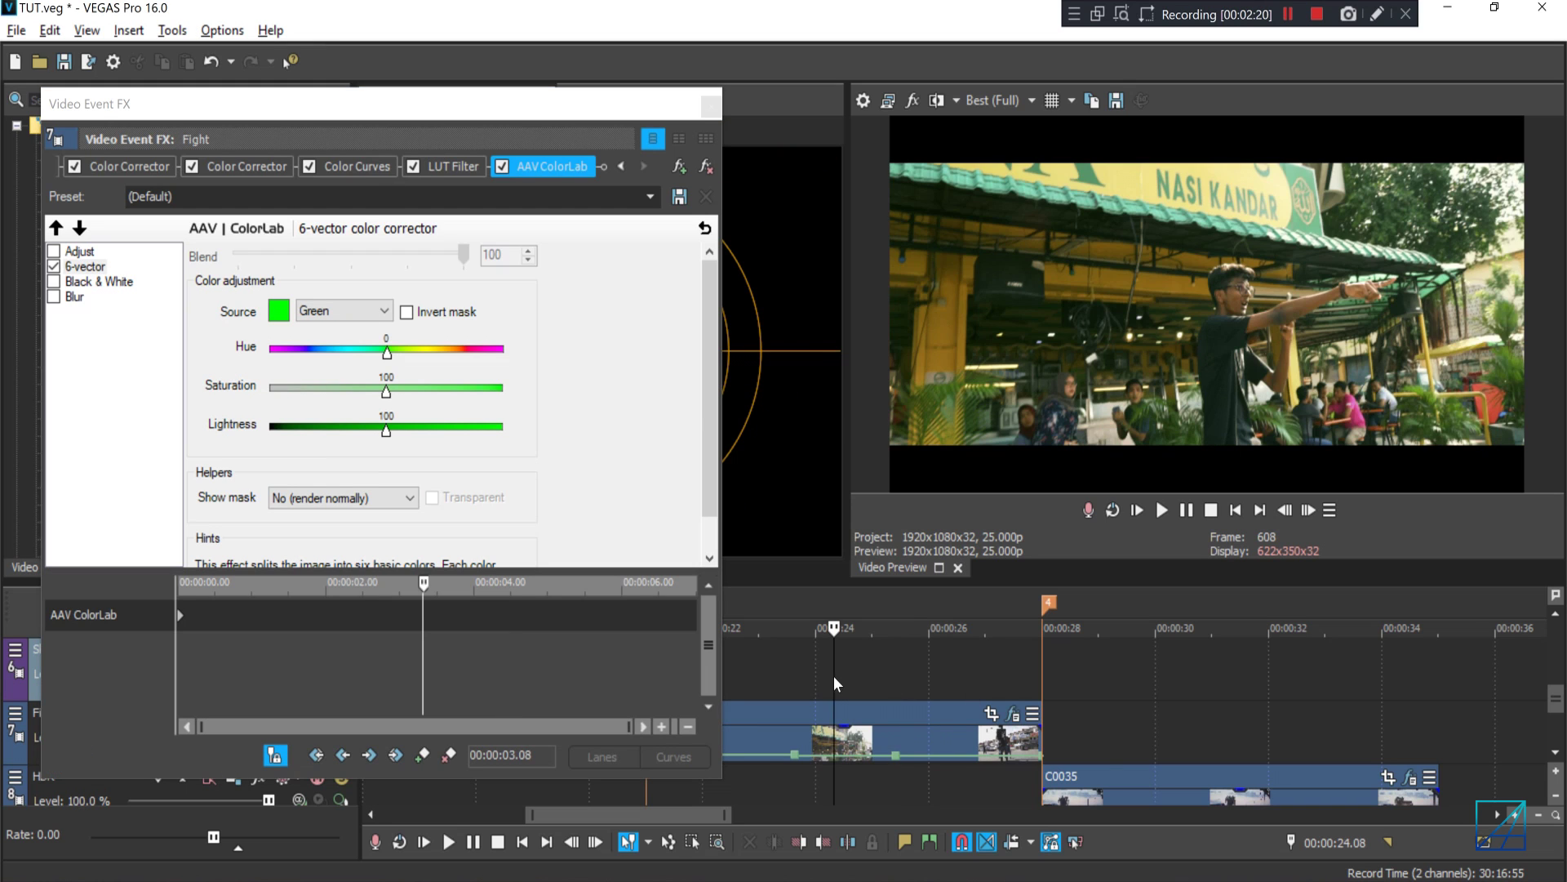
{"action": "left_click_drag", "start_coordinate": [833, 673], "coordinate": [879, 681]}
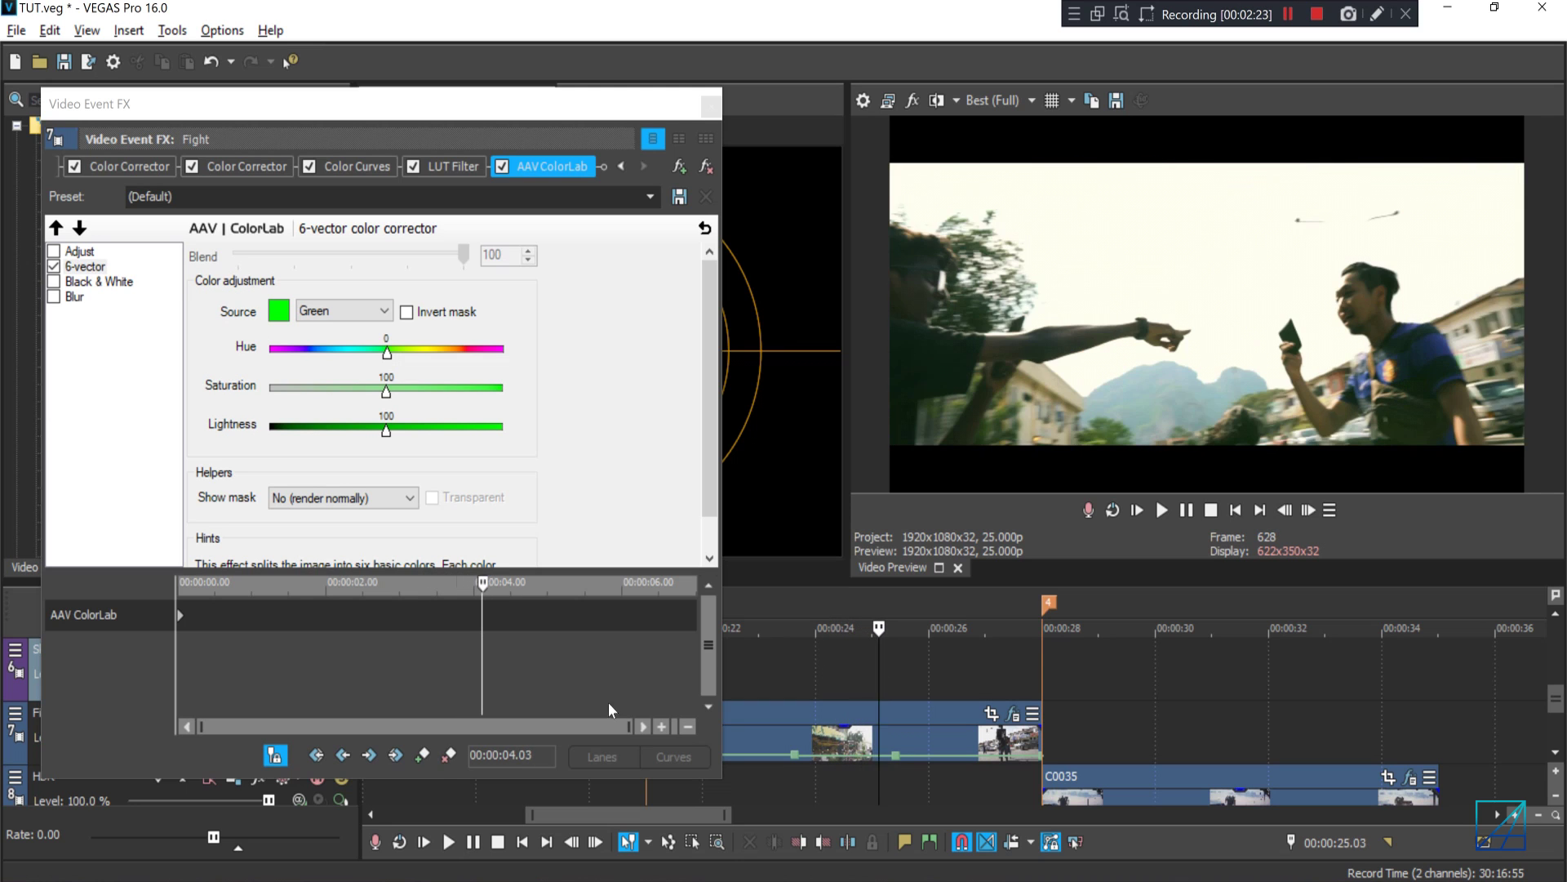
{"action": "left_click", "coordinate": [423, 755]}
Keyframe the Green saturation to 0 at 00:00:04.19 and back to 100 at 00:00:05.11, and close the effect settings.
{"action": "left_click_drag", "start_coordinate": [879, 666], "coordinate": [914, 667]}
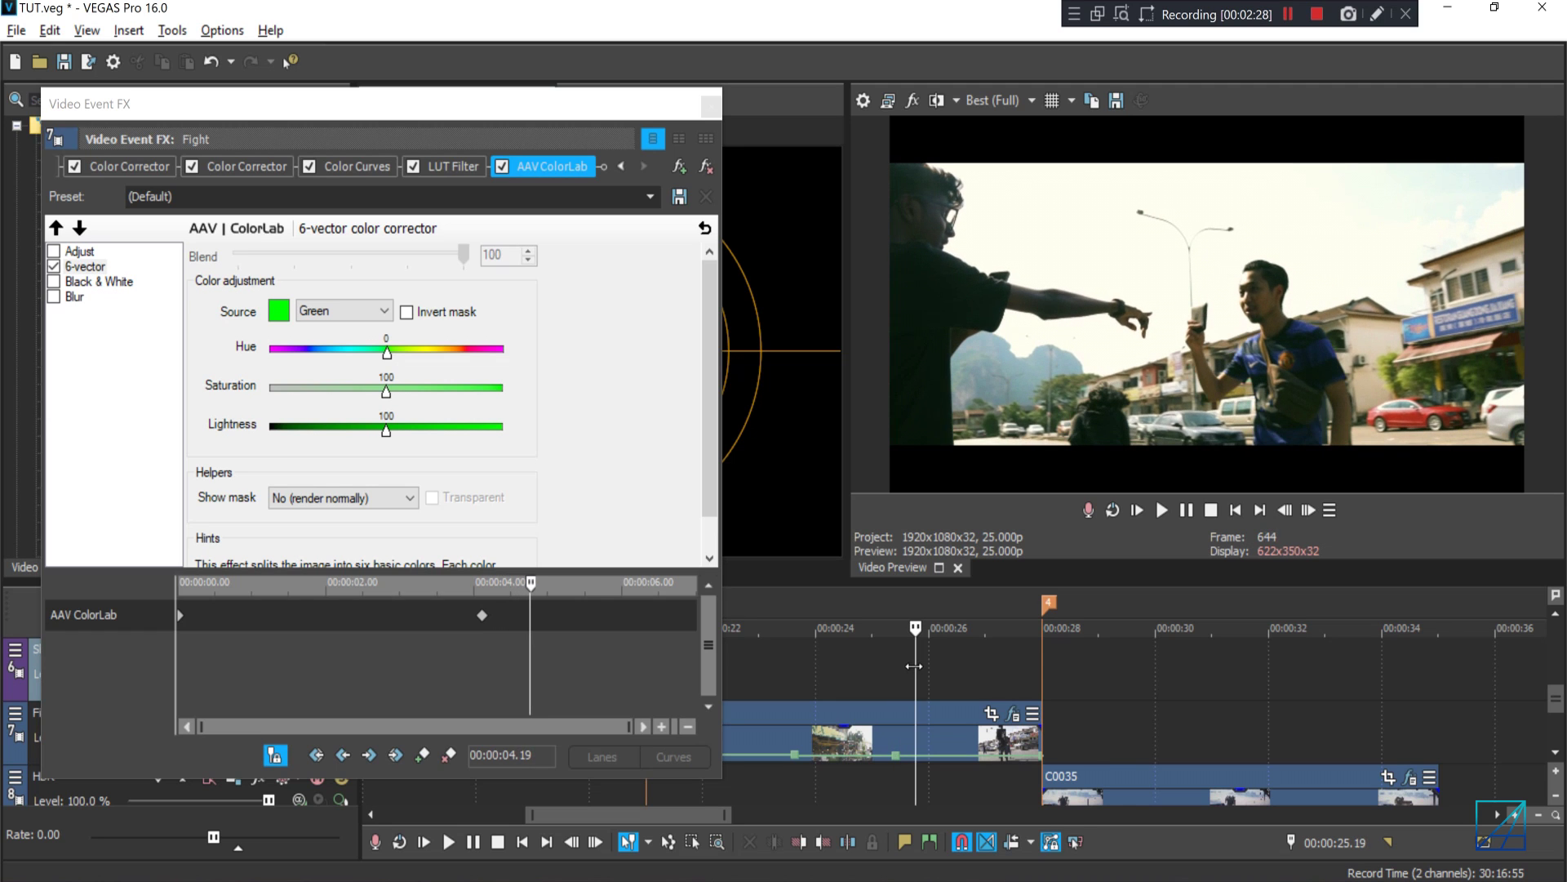
{"action": "left_click_drag", "start_coordinate": [386, 390], "coordinate": [255, 391]}
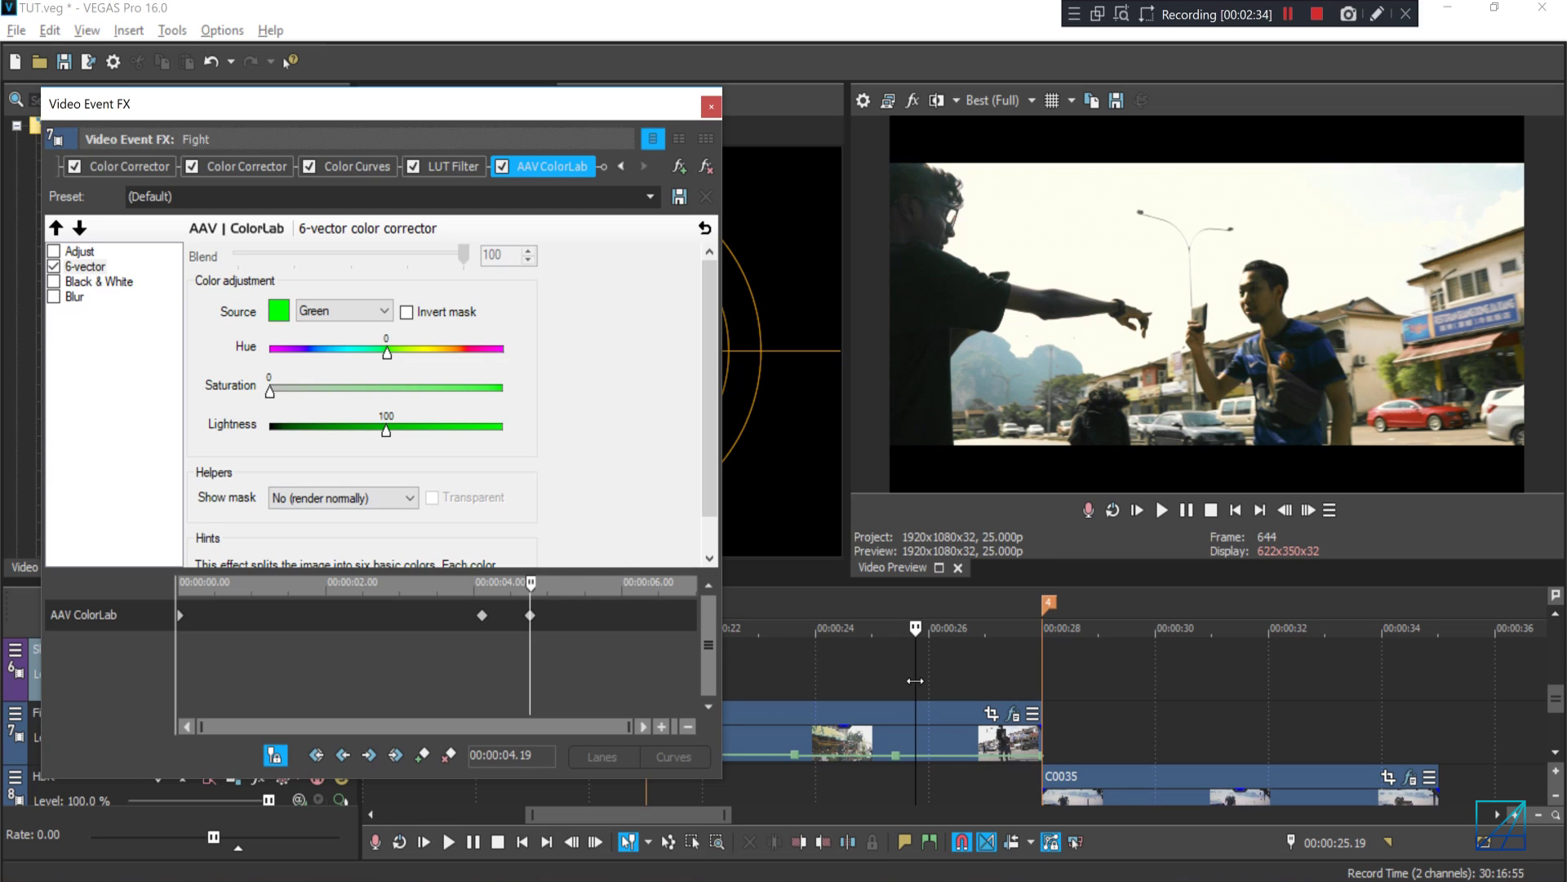
{"action": "left_click", "coordinate": [947, 684]}
{"action": "left_click", "coordinate": [953, 684]}
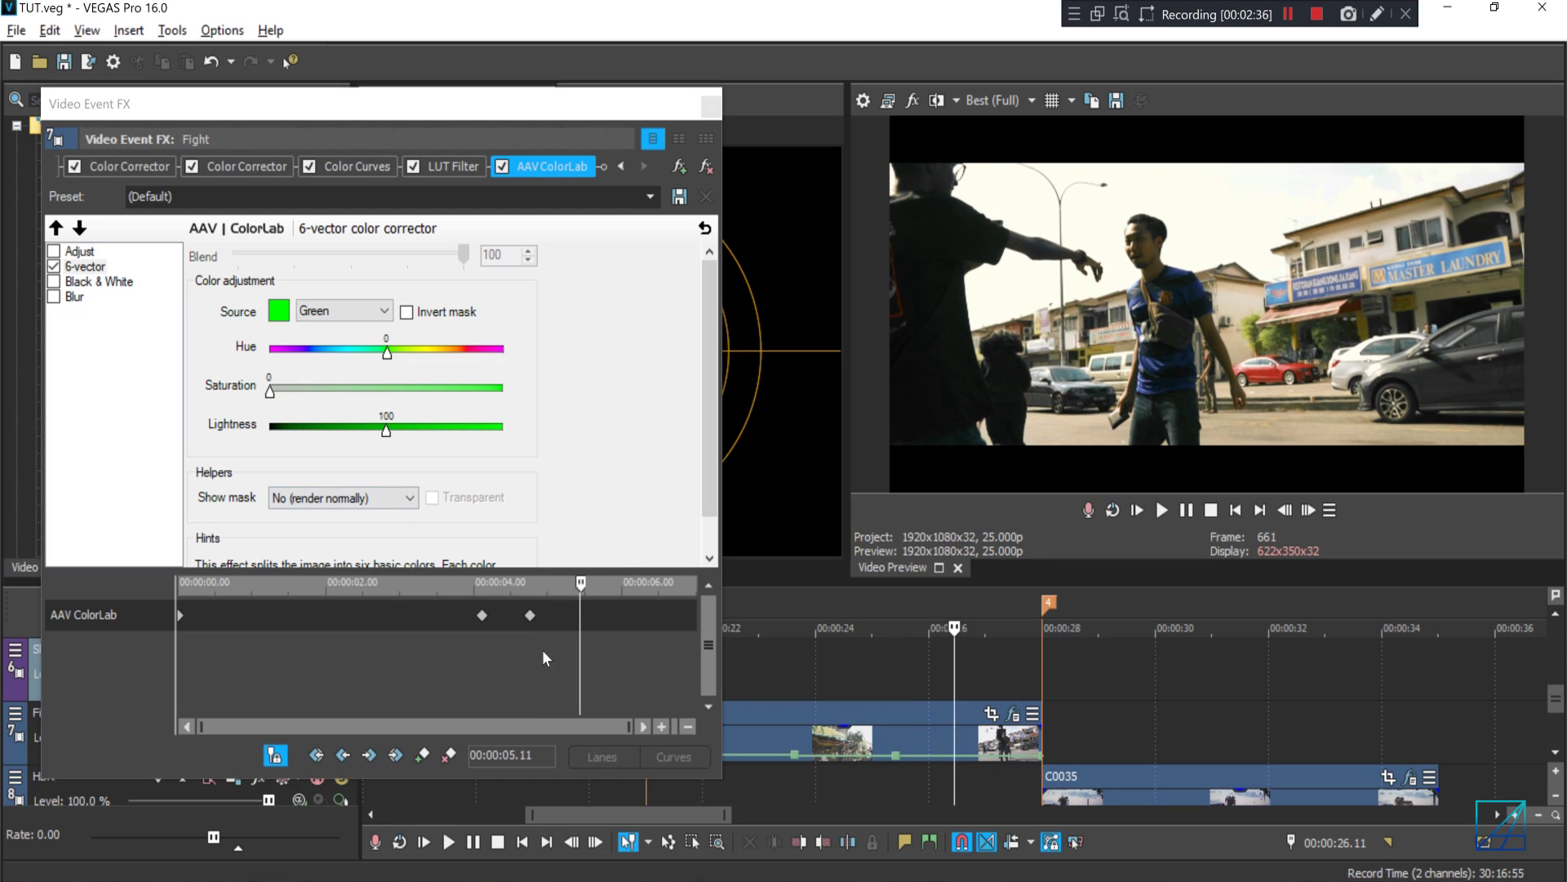
{"action": "left_click_drag", "start_coordinate": [270, 390], "coordinate": [386, 390]}
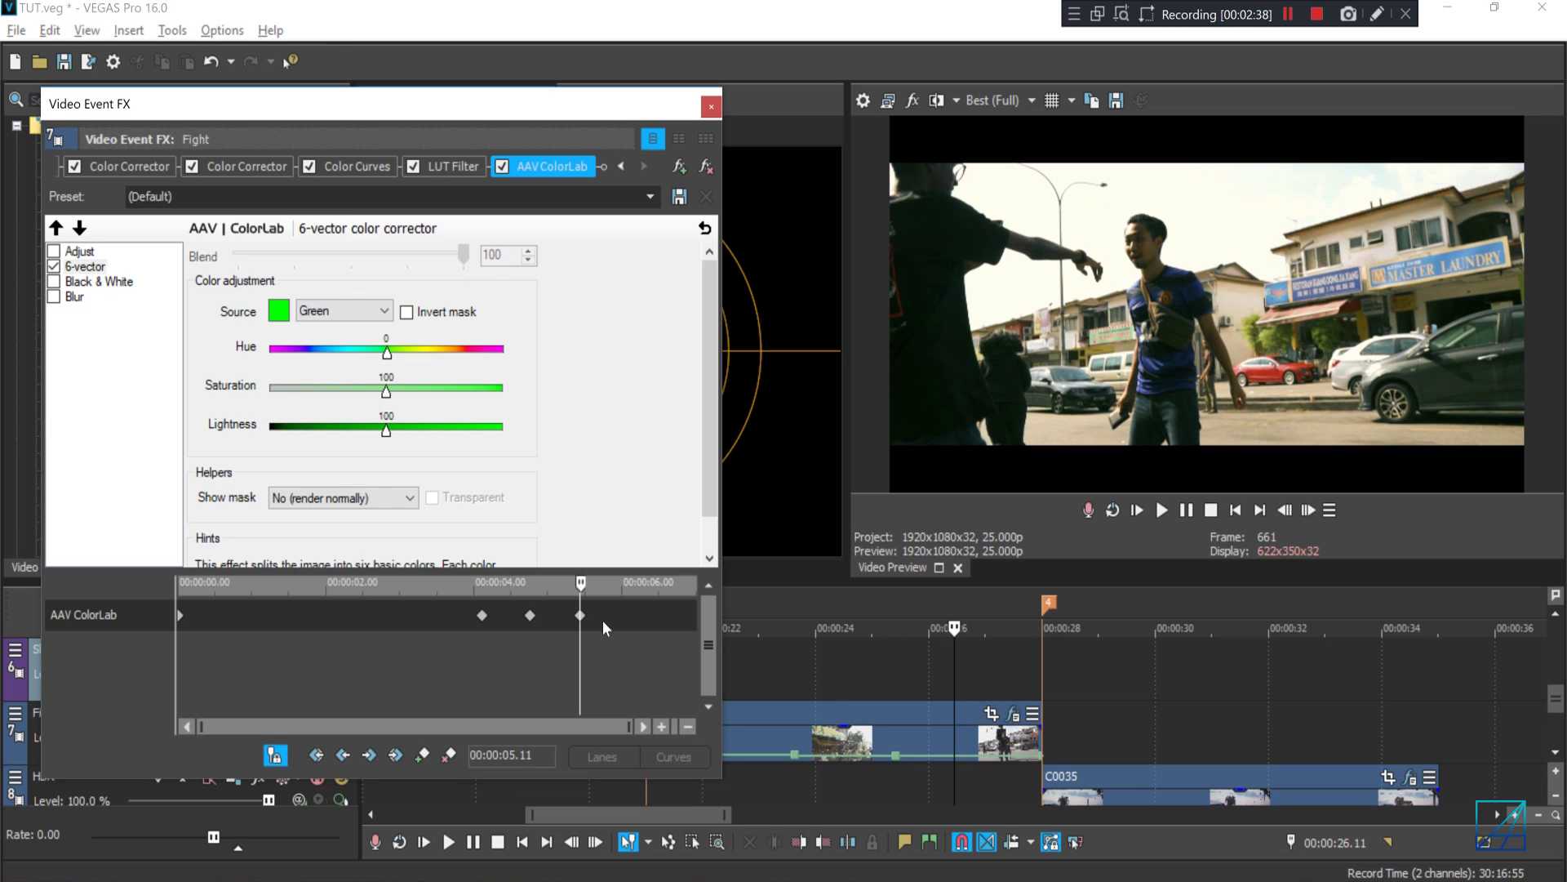
{"action": "left_click", "coordinate": [710, 106]}
{"action": "left_click", "coordinate": [939, 659]}
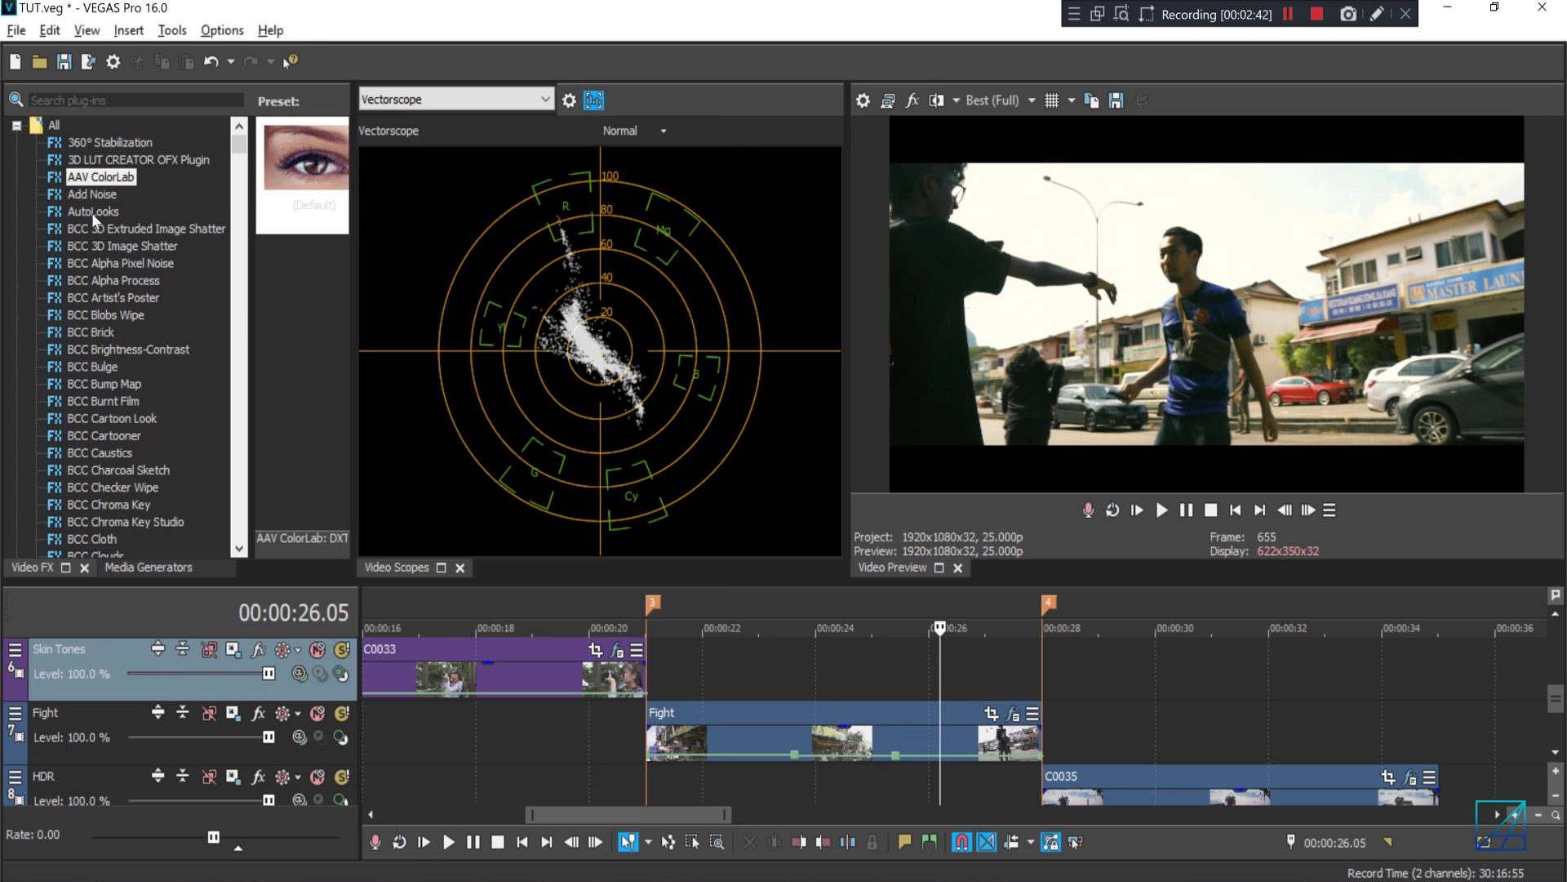
Browse the VEGAS Color effects, looking at Color Corrector (Secondary) and Color Curves.
{"action": "left_click", "coordinate": [17, 127]}
{"action": "left_click", "coordinate": [185, 332]}
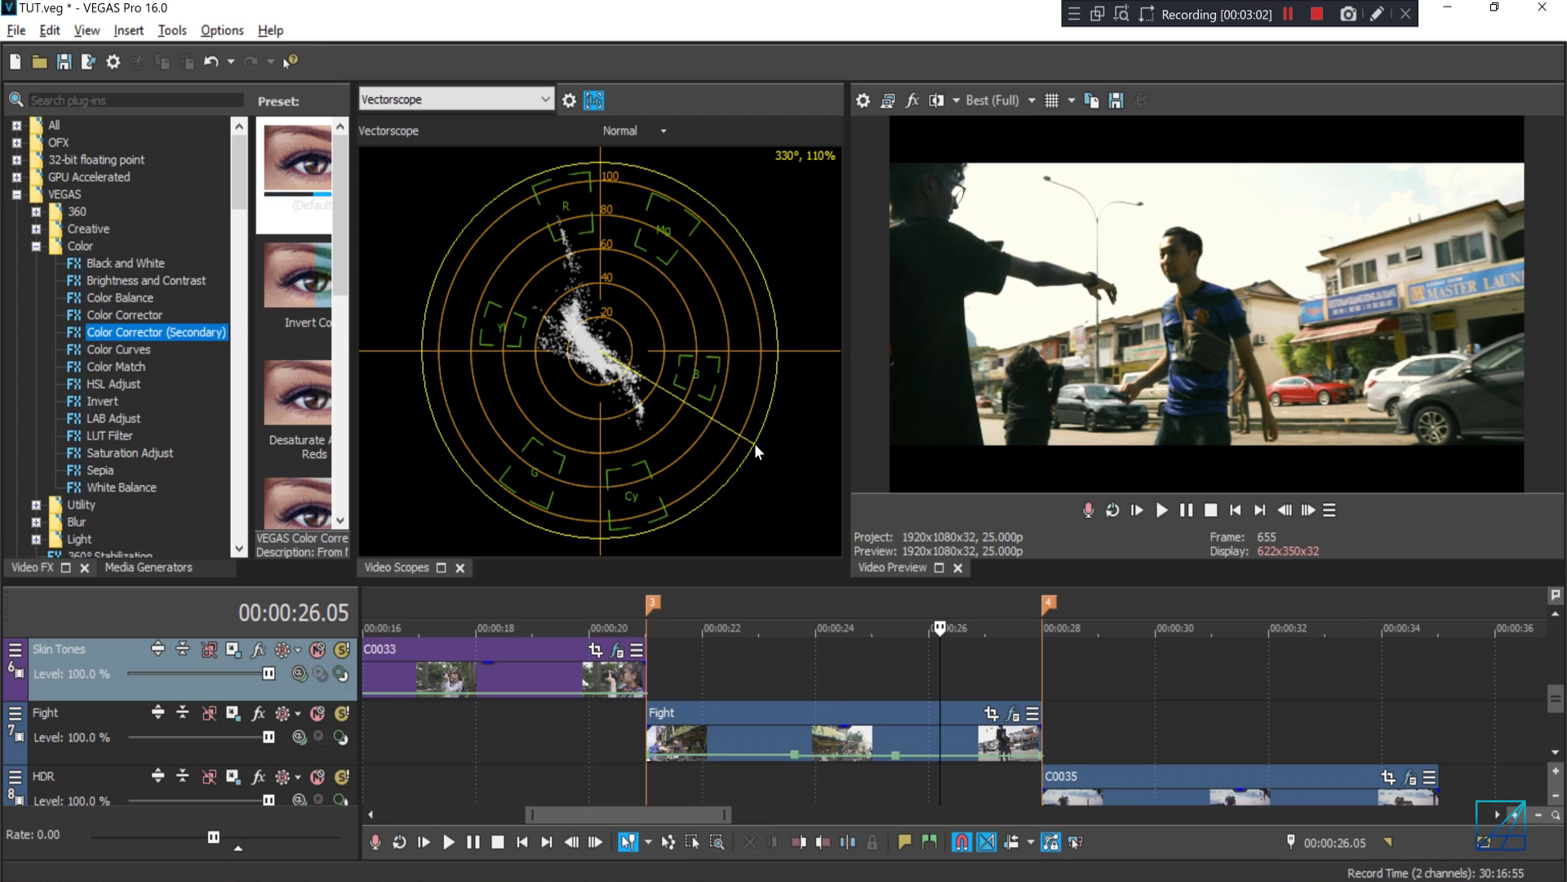
{"action": "left_click", "coordinate": [134, 353]}
{"action": "left_click", "coordinate": [185, 334]}
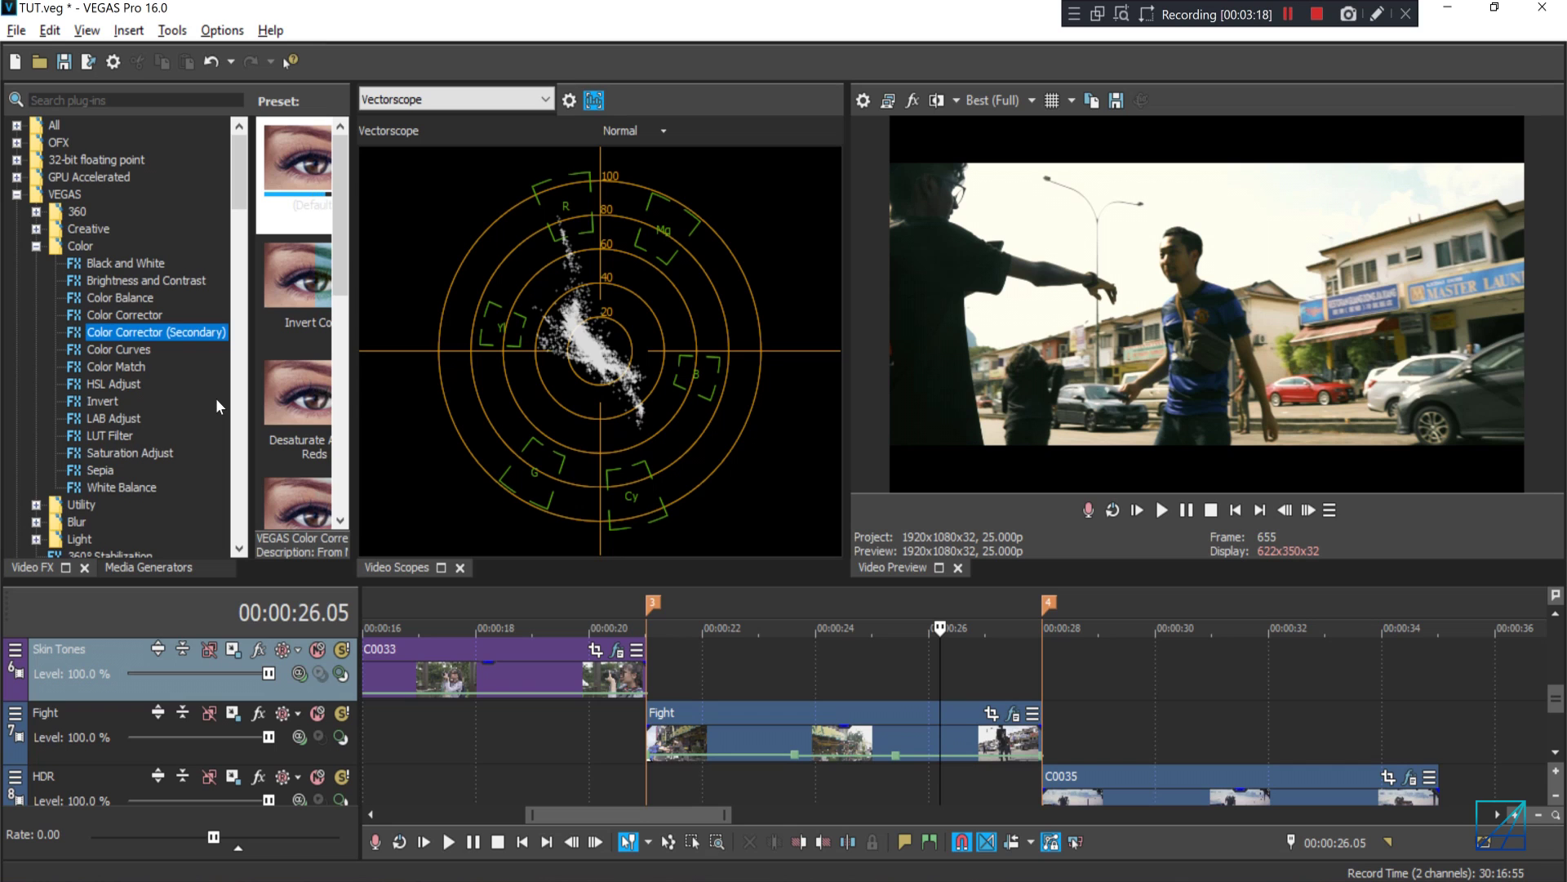
Preview the C0035 clip on the HDR track at 00:00:29.05 and 00:00:30.17.
{"action": "scroll", "coordinate": [216, 398], "scroll_direction": "down", "scroll_amount": 1}
{"action": "scroll", "coordinate": [284, 454], "scroll_direction": "down", "scroll_amount": 1}
{"action": "left_click", "coordinate": [1107, 677]}
{"action": "scroll", "coordinate": [1099, 661], "scroll_direction": "down", "scroll_amount": 2}
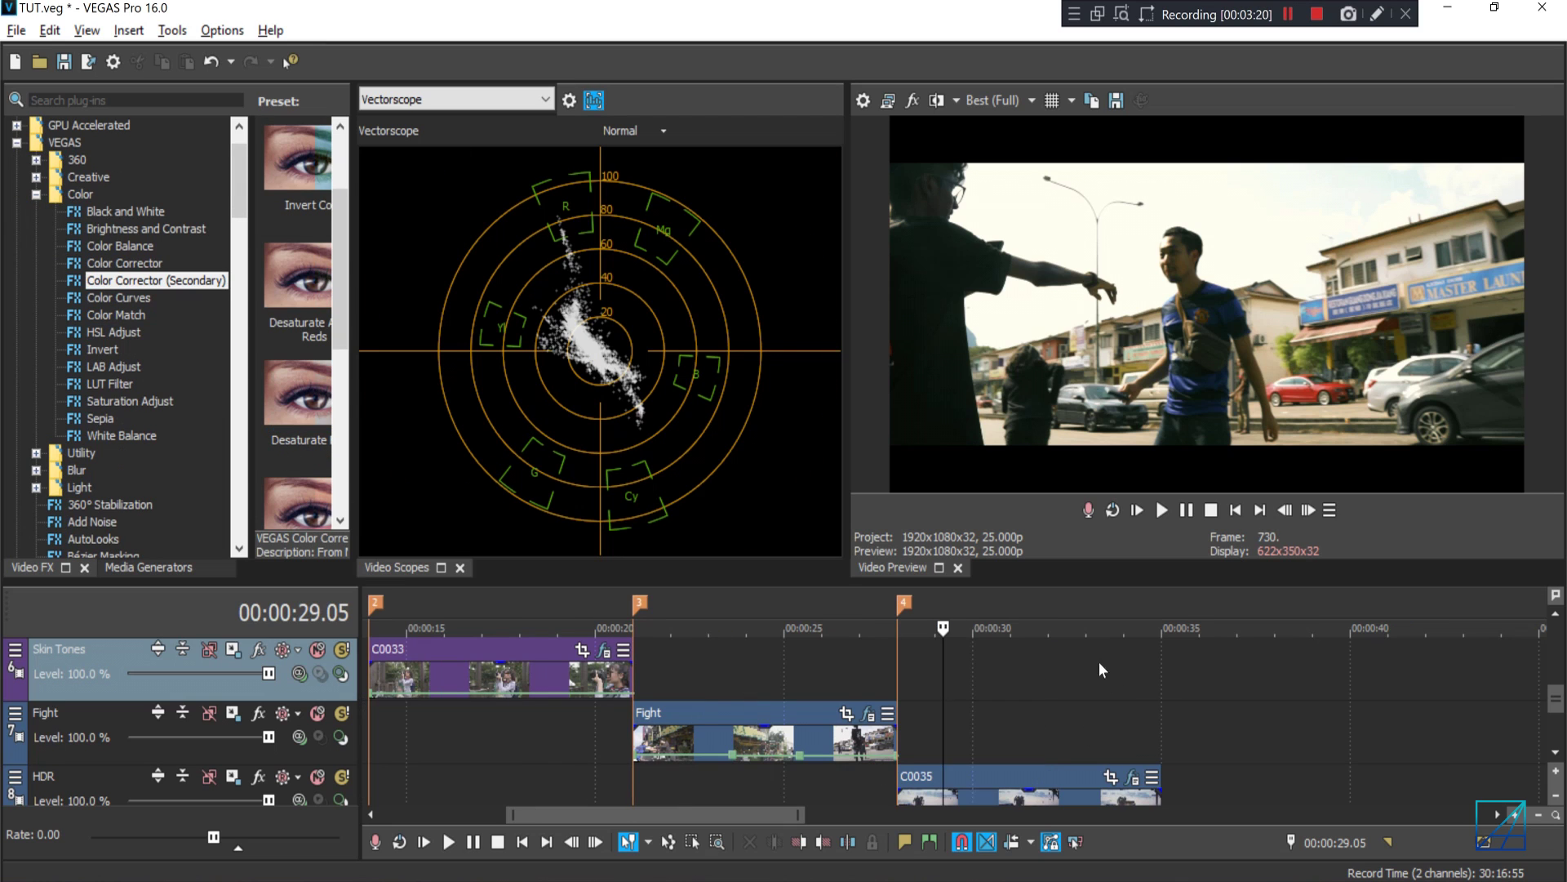
{"action": "scroll", "coordinate": [1257, 706], "scroll_direction": "down", "scroll_amount": 1}
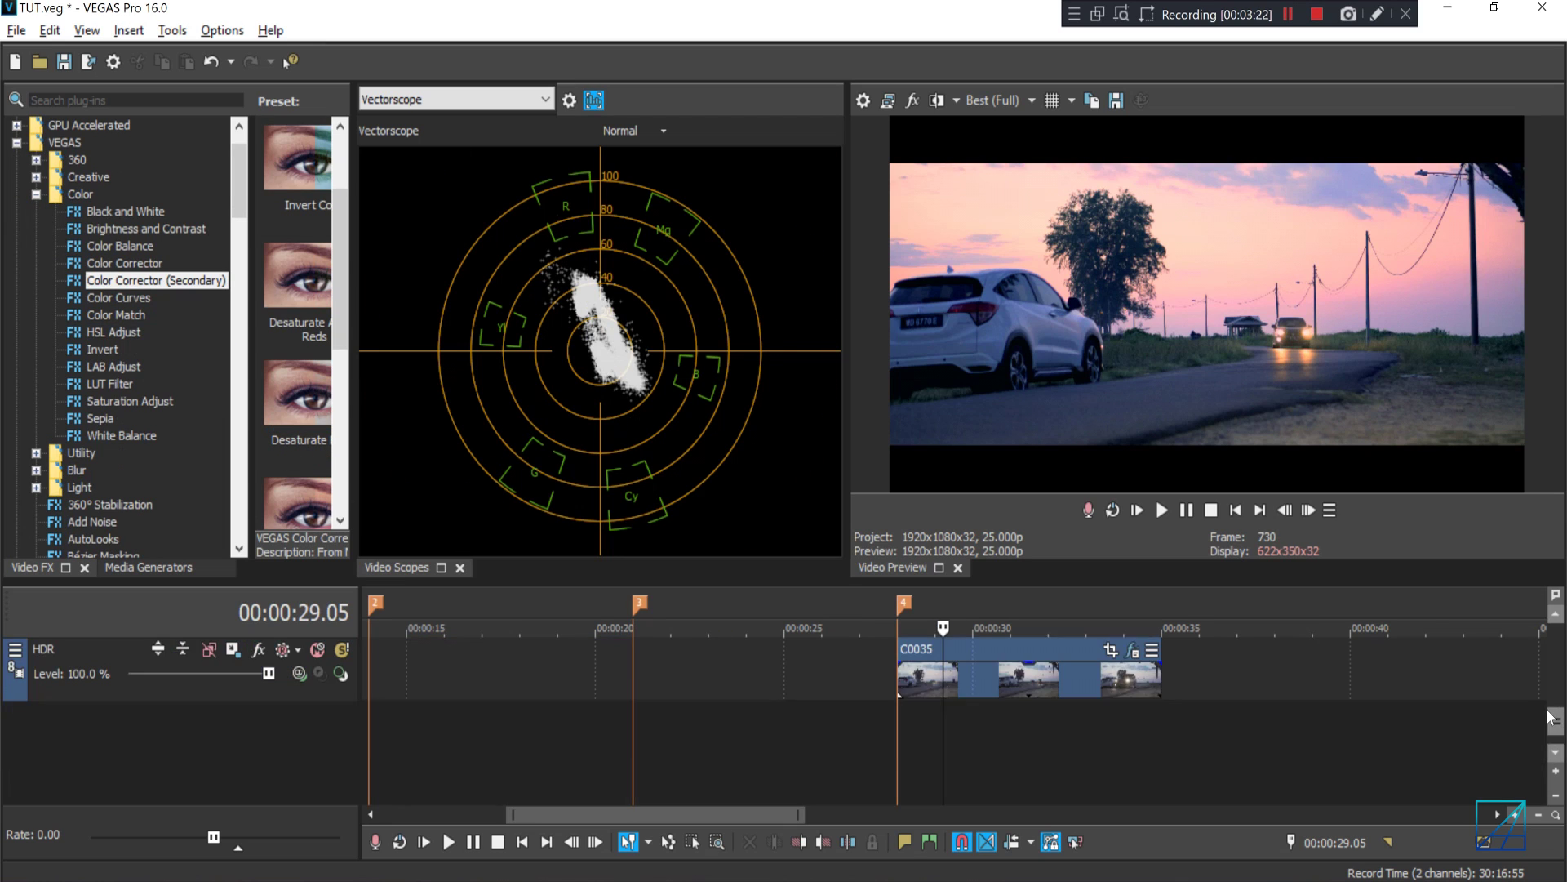
{"action": "left_click", "coordinate": [1041, 666]}
{"action": "left_click", "coordinate": [998, 678]}
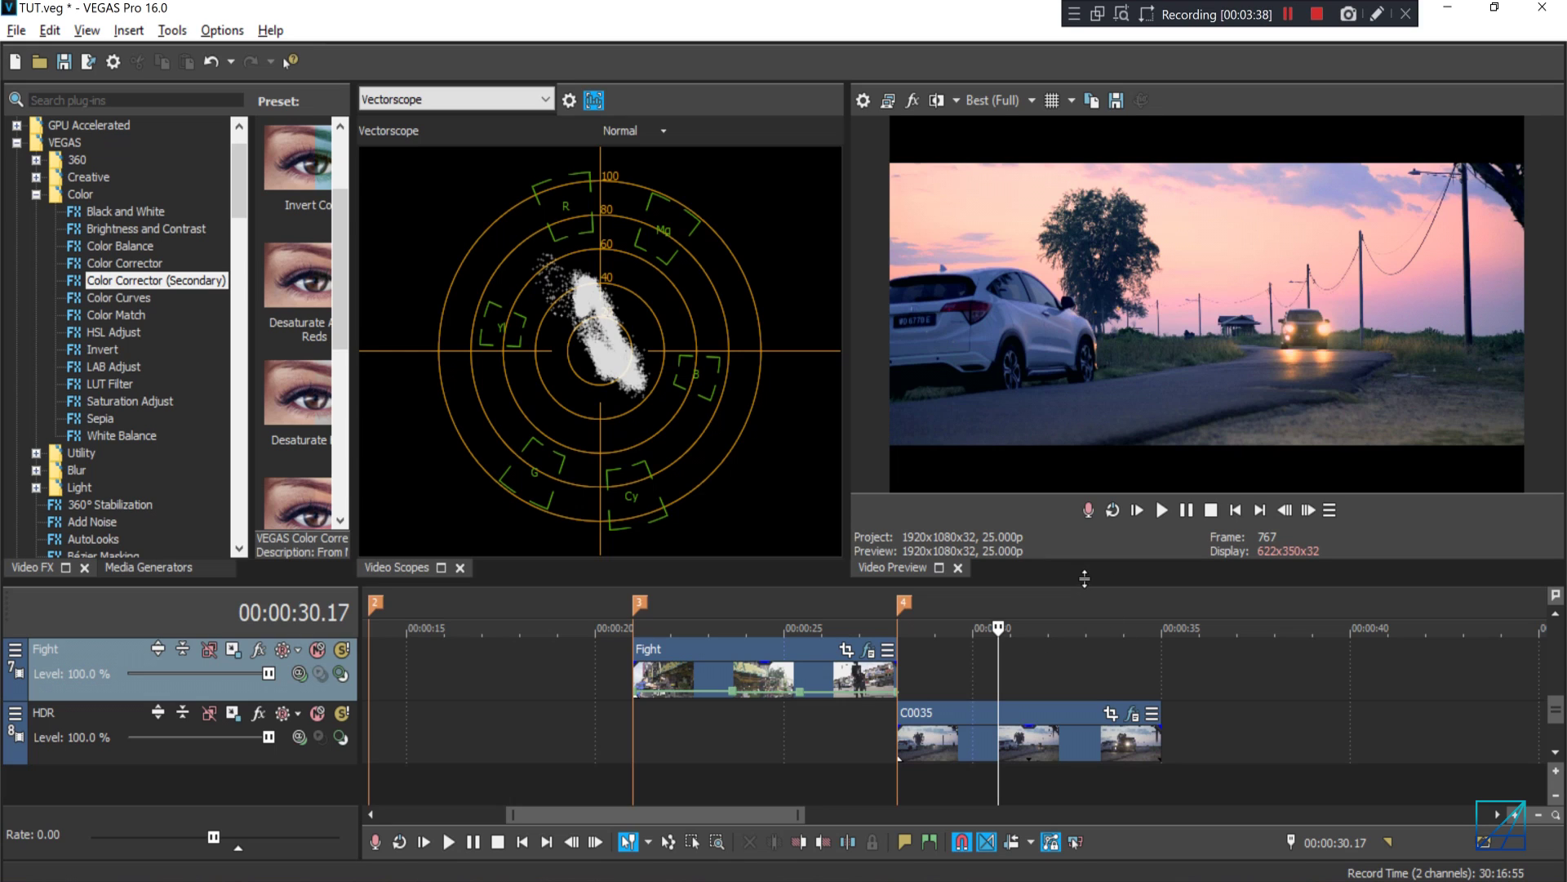
Enlarge the timeline area, duplicate the HDR track, and preview the clip at 00:00:31.08.
{"action": "left_click_drag", "start_coordinate": [1086, 578], "coordinate": [1081, 540]}
{"action": "left_click", "coordinate": [1038, 700]}
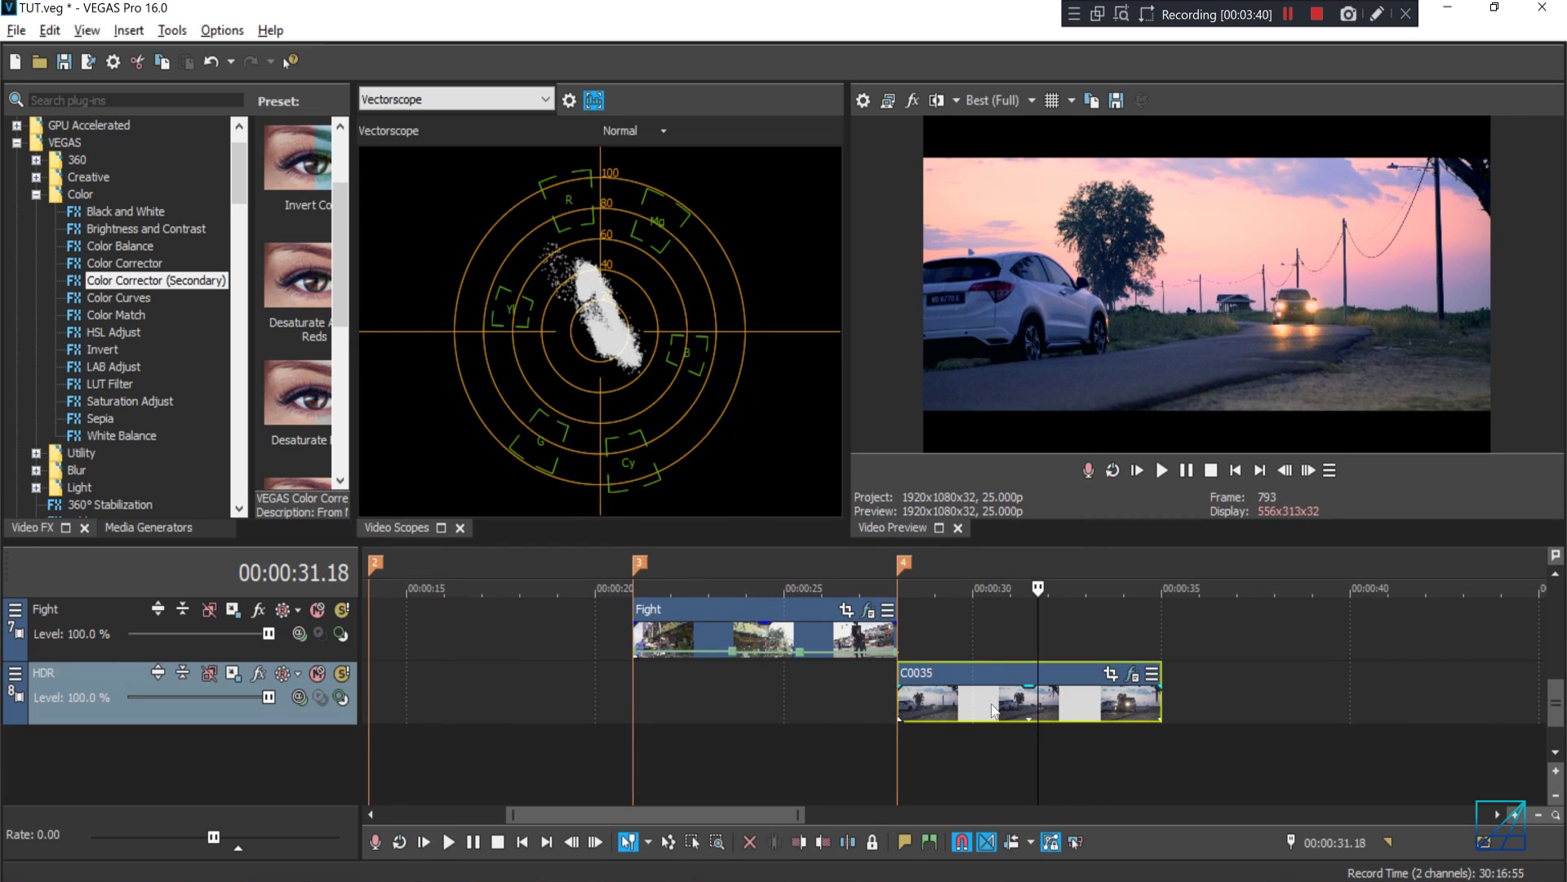
{"action": "left_click", "coordinate": [992, 708]}
{"action": "right_click", "coordinate": [302, 713]}
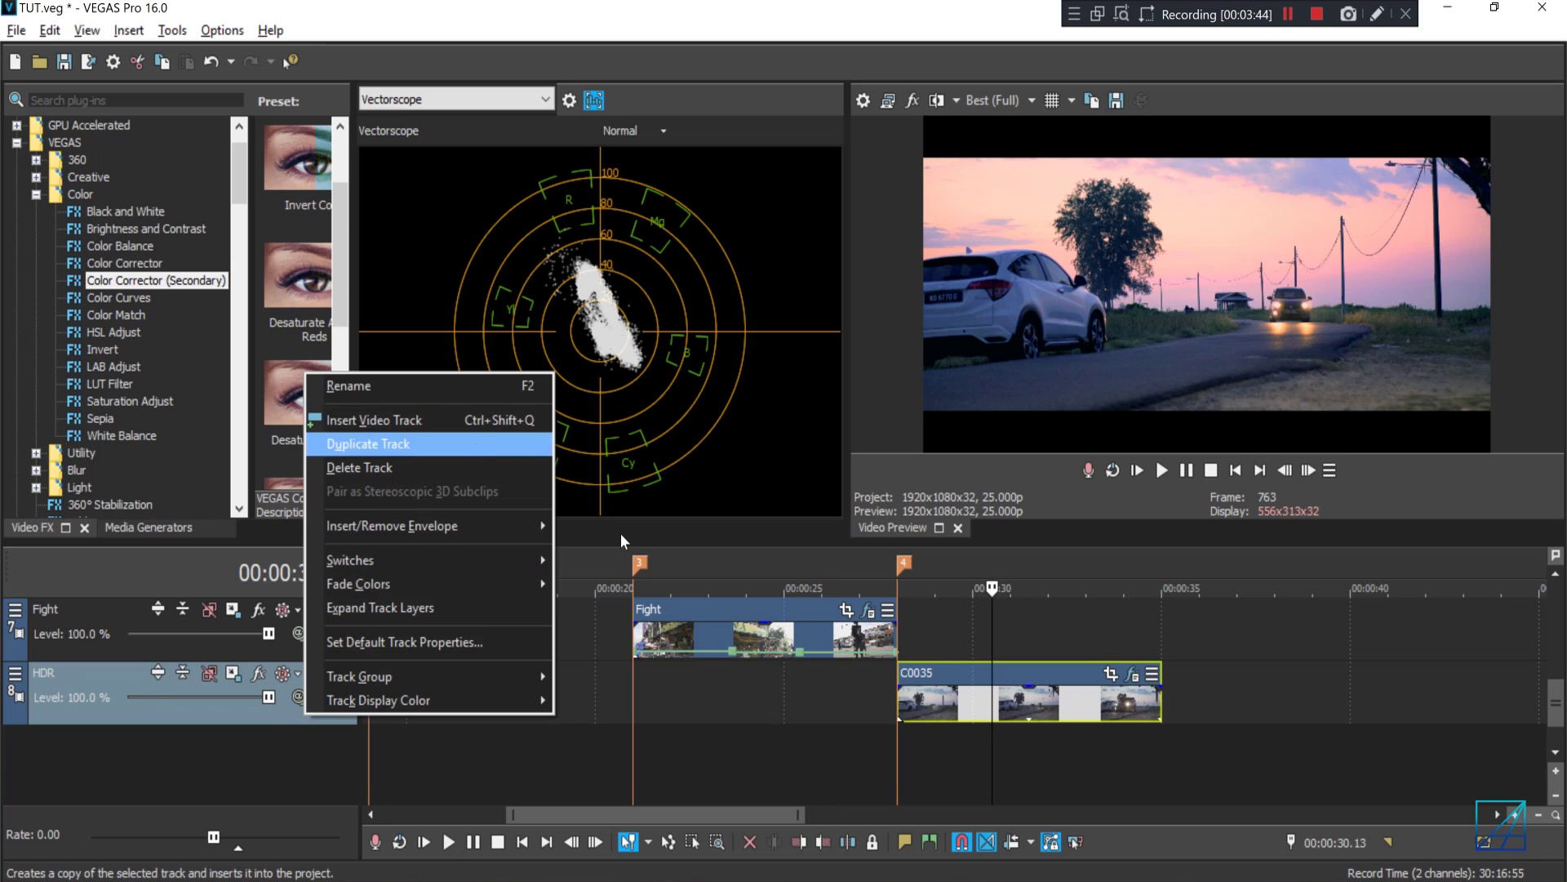
{"action": "left_click", "coordinate": [465, 443]}
{"action": "left_click", "coordinate": [1022, 712]}
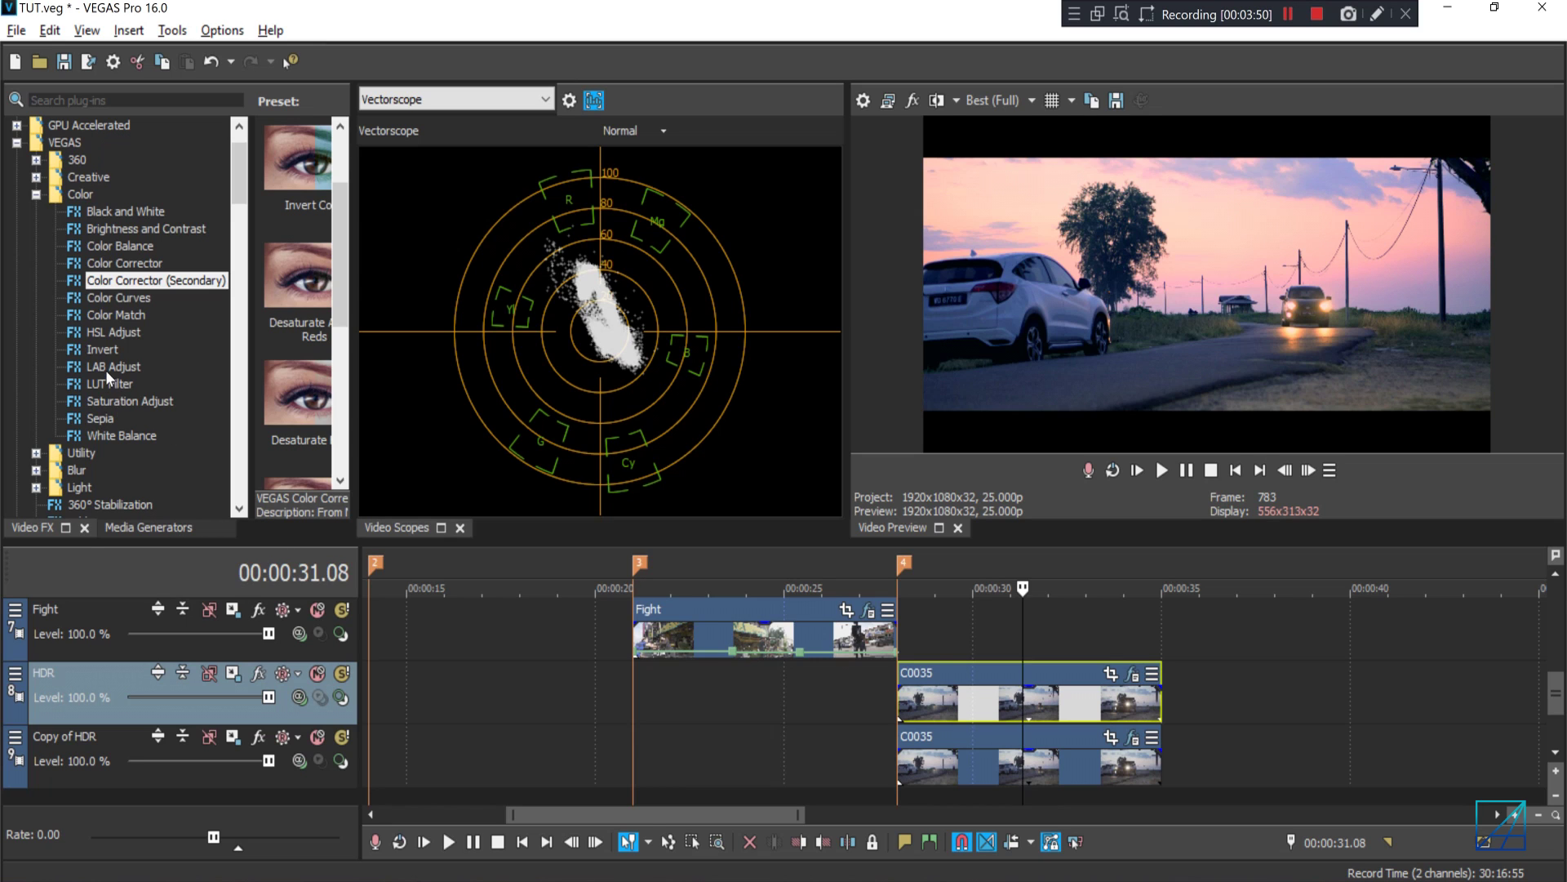
Apply the Invert effect's 100% Inversion preset to the C0035 clip on the HDR track.
{"action": "left_click", "coordinate": [107, 350]}
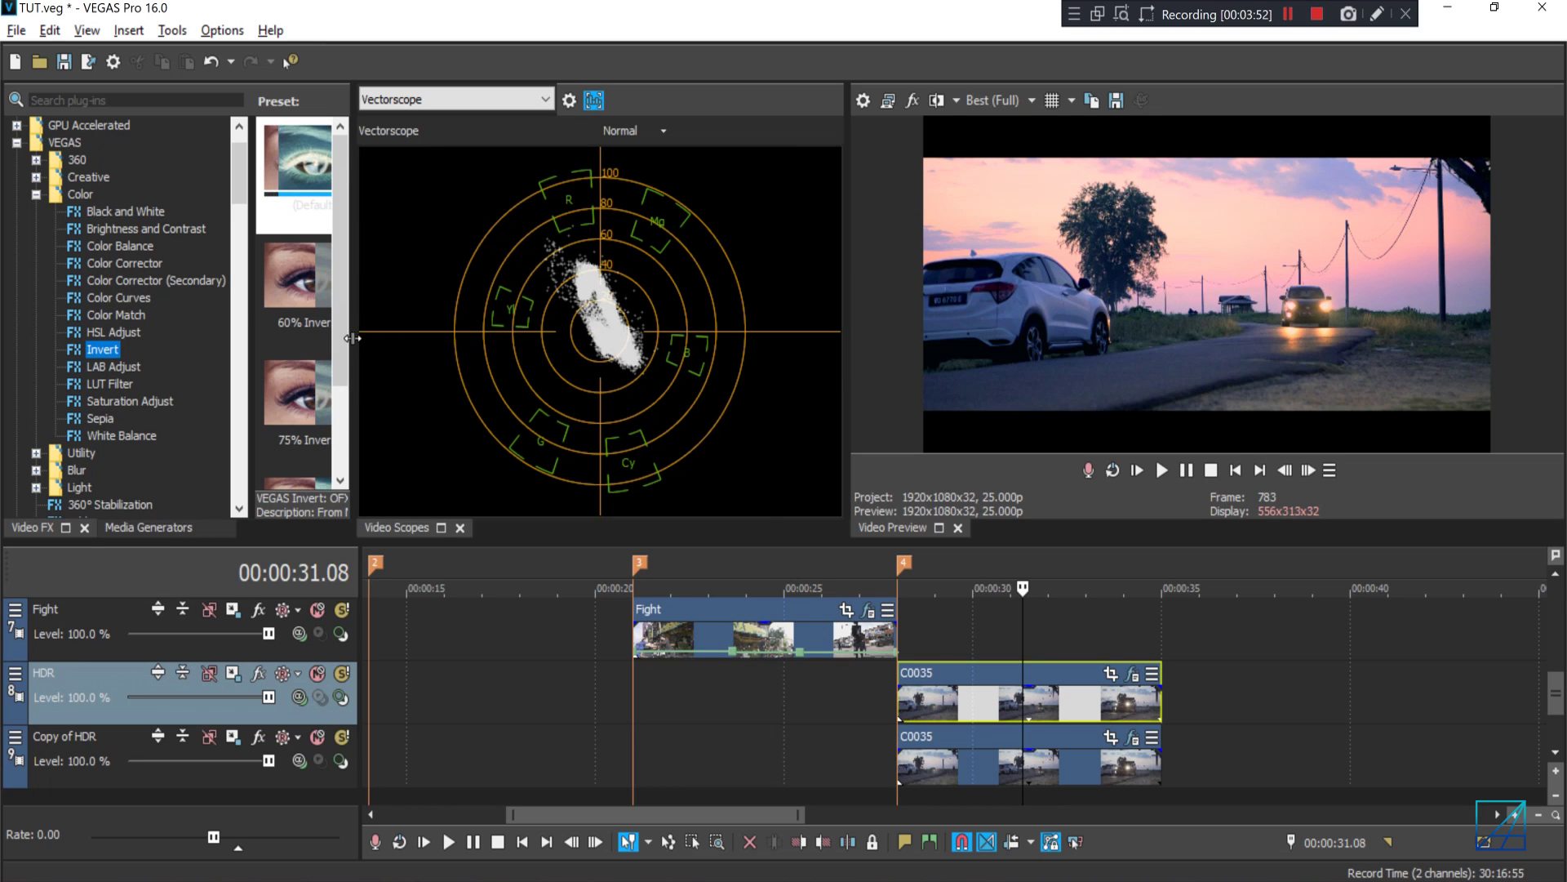
{"action": "left_click_drag", "start_coordinate": [353, 336], "coordinate": [416, 333]}
{"action": "scroll", "coordinate": [393, 367], "scroll_direction": "down", "scroll_amount": 2}
{"action": "left_click", "coordinate": [319, 404]}
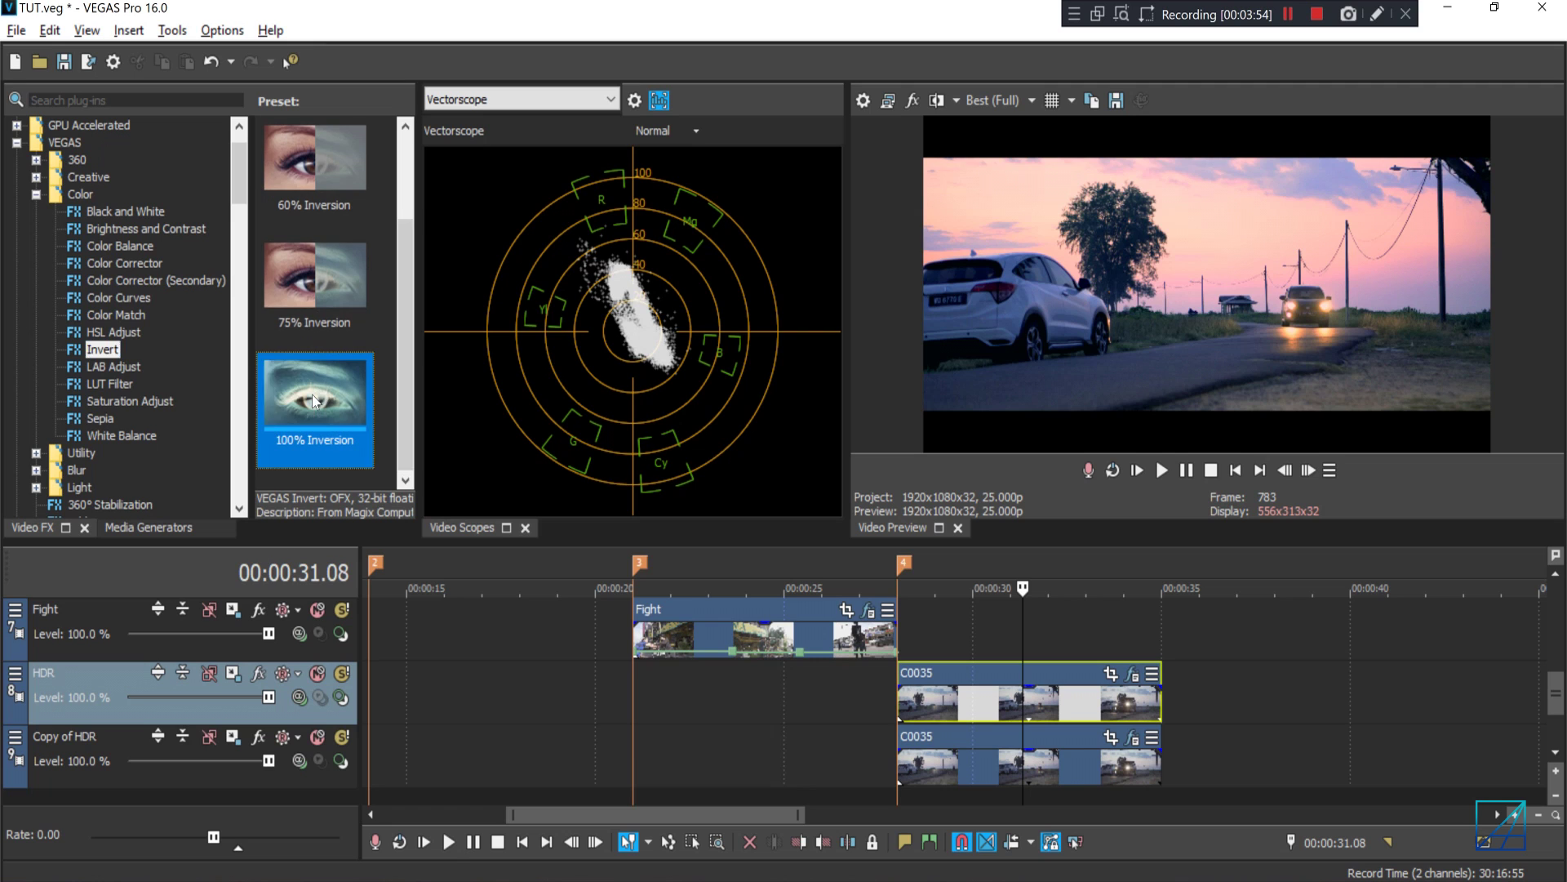
{"action": "left_click_drag", "start_coordinate": [934, 606], "coordinate": [973, 694]}
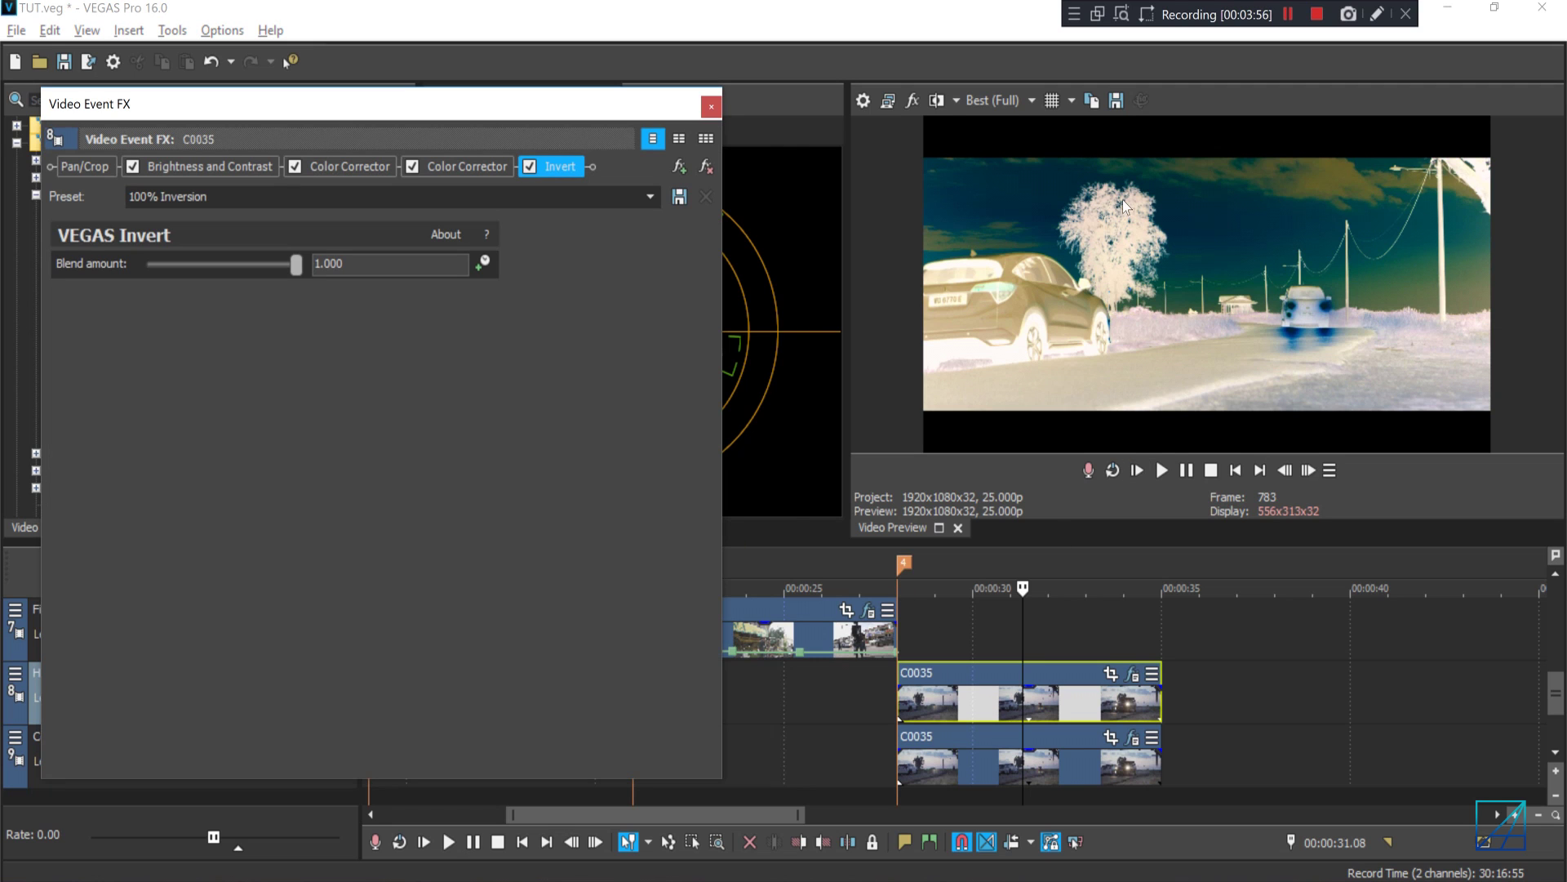
{"action": "left_click", "coordinate": [711, 107]}
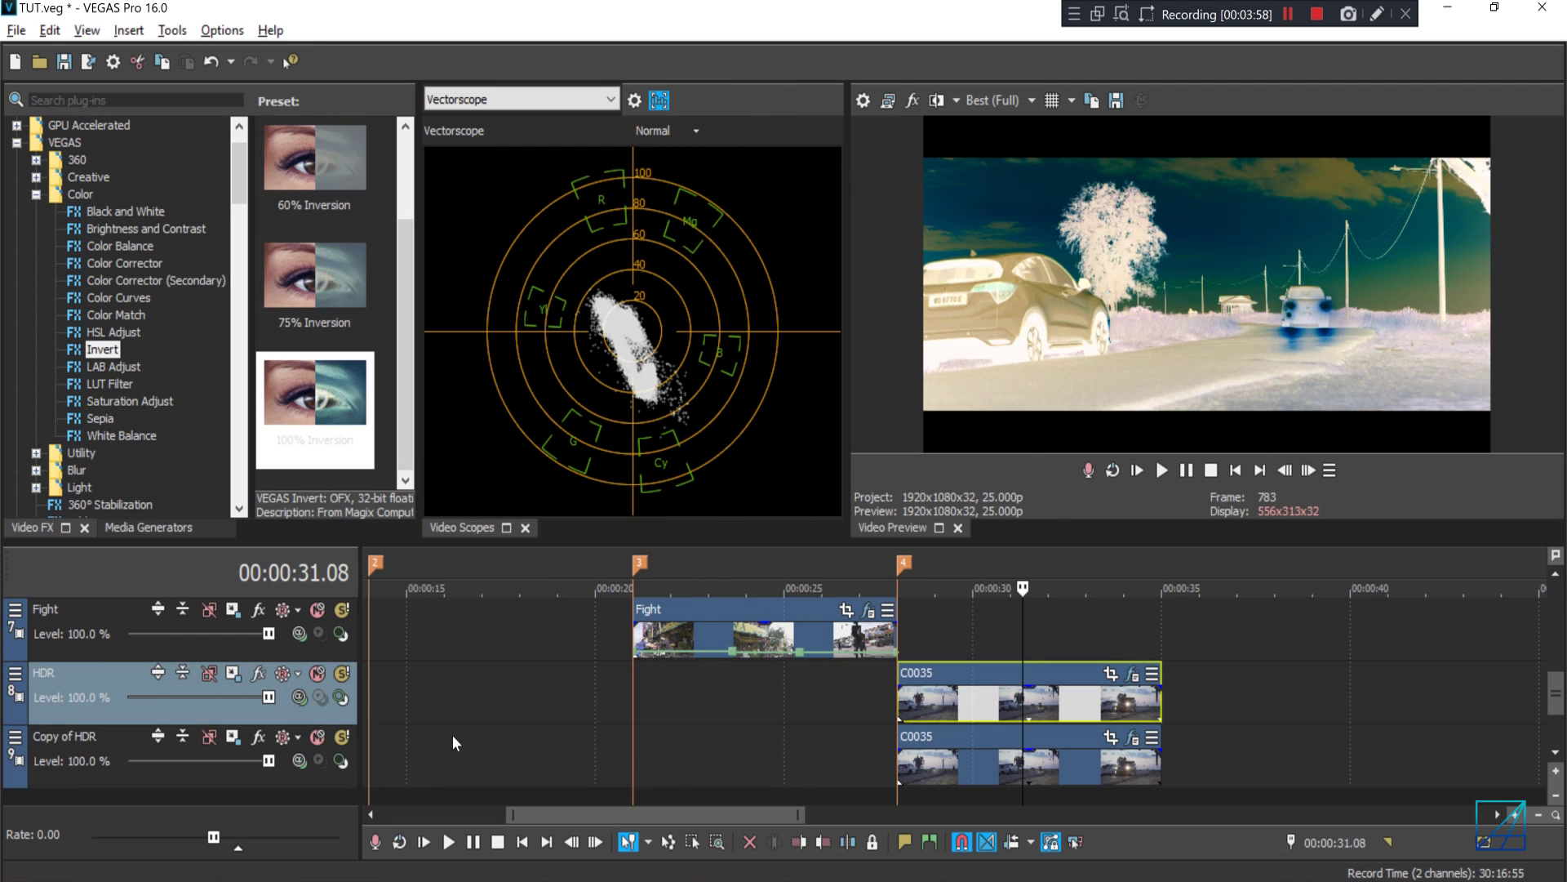
Set the HDR track's compositing mode to Overlay and its level to 40%.
{"action": "left_click", "coordinate": [299, 701]}
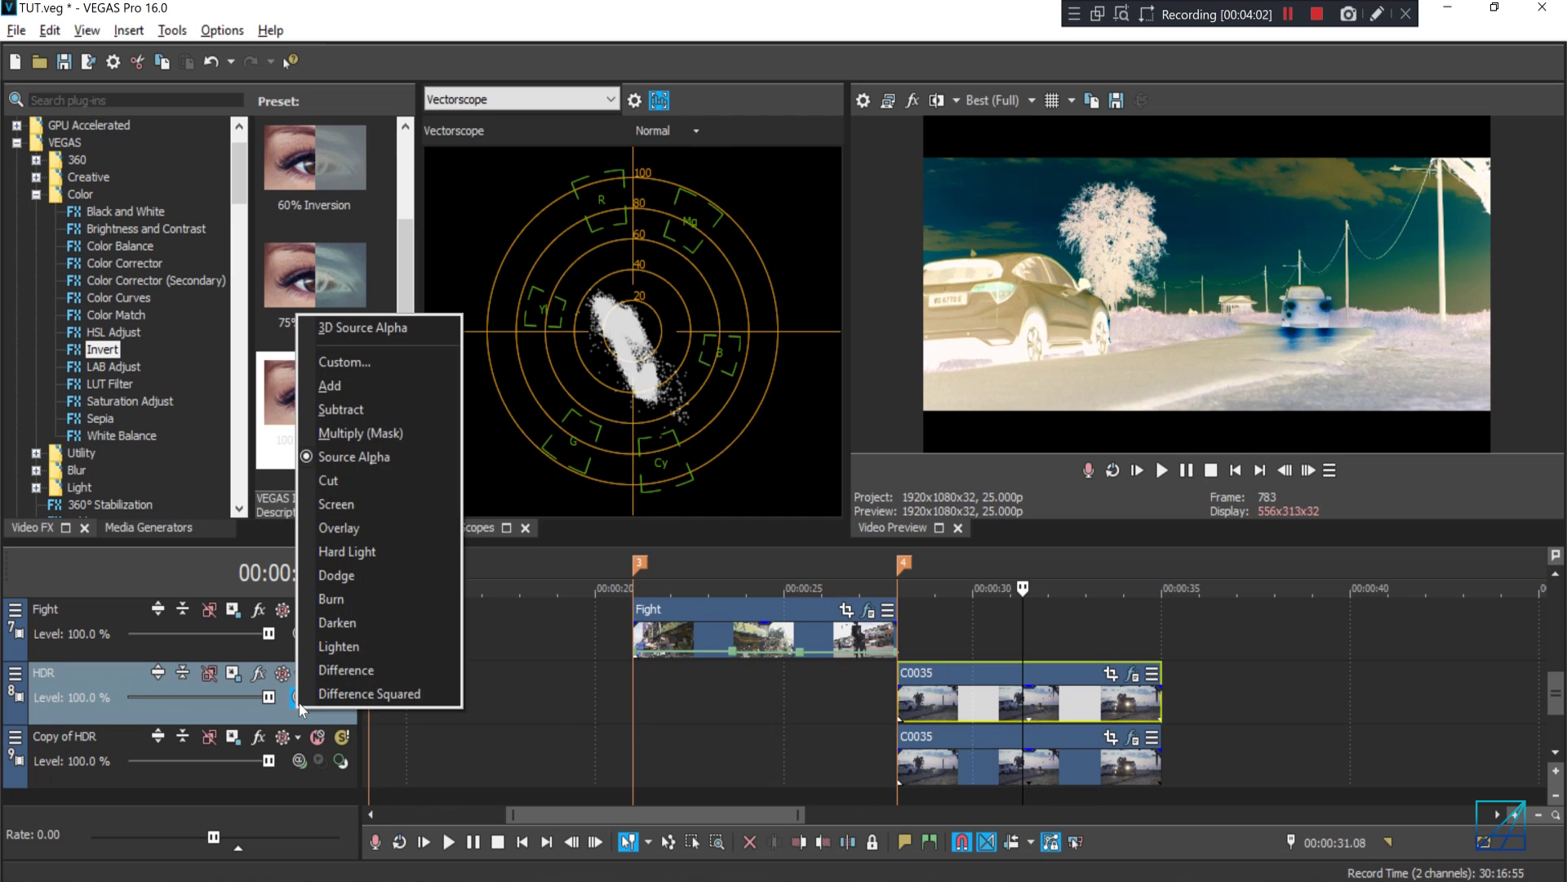
{"action": "left_click", "coordinate": [408, 527]}
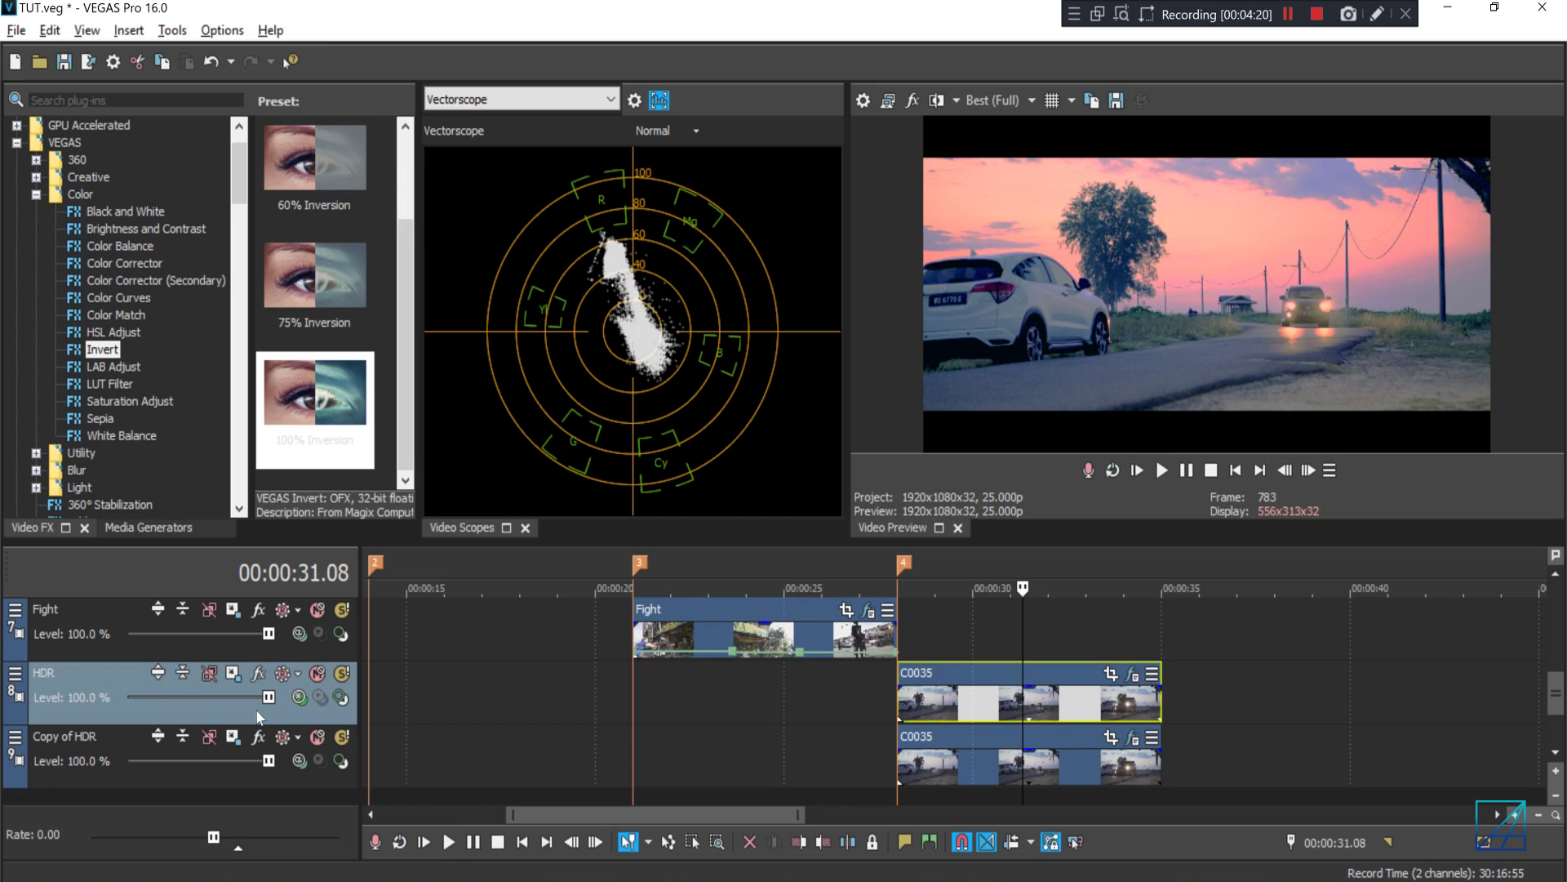
{"action": "left_click_drag", "start_coordinate": [269, 697], "coordinate": [183, 700]}
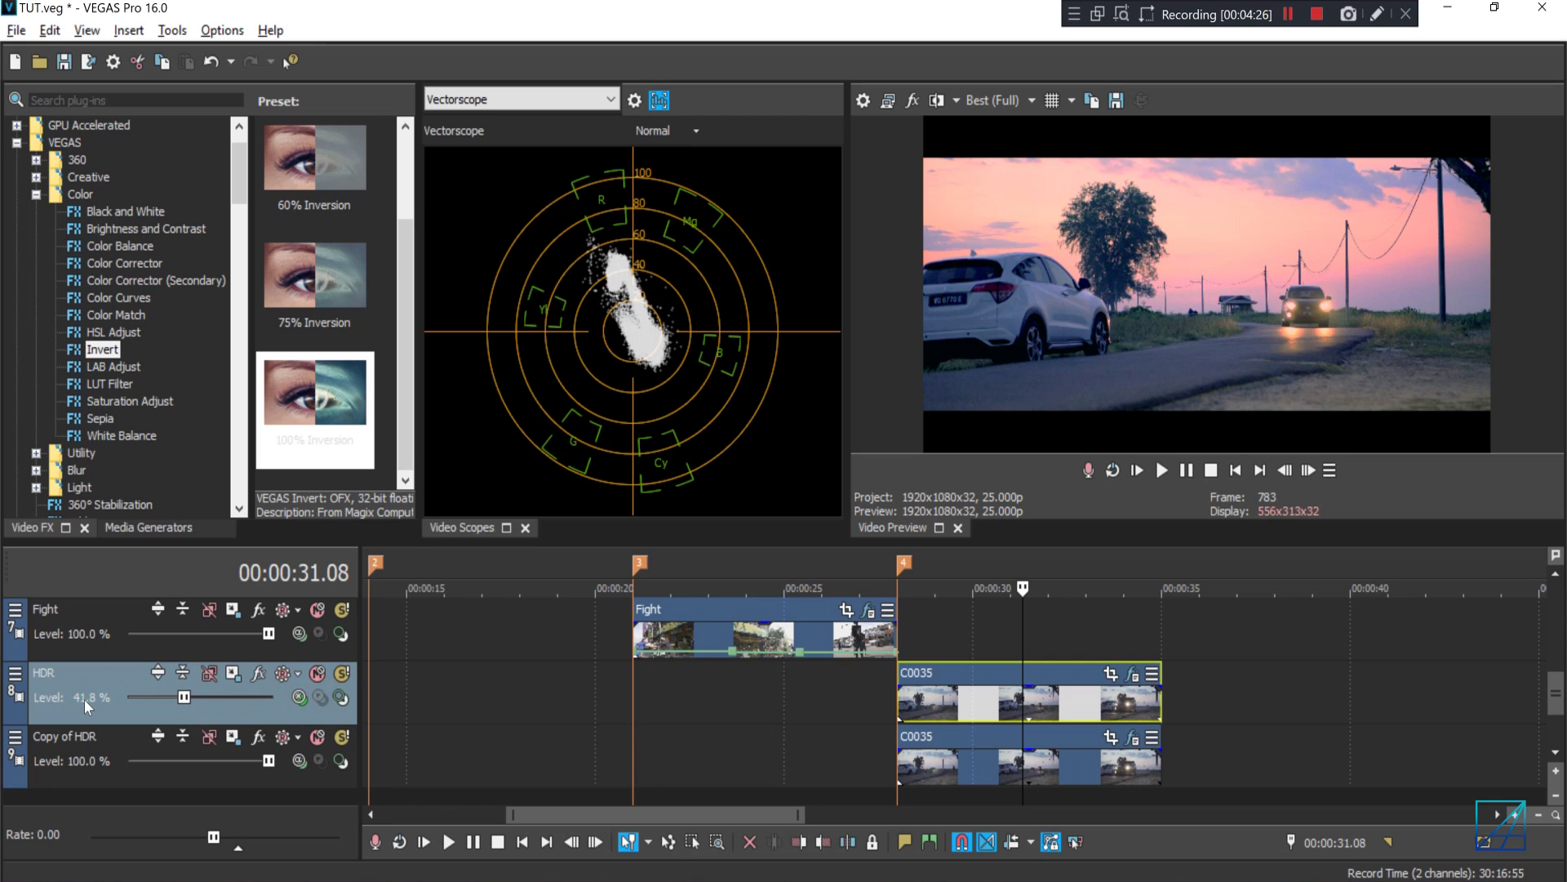
{"action": "type", "text": "40"}
{"action": "key", "text": "Return"}
Mute and unmute the HDR track at 00:00:31.12 to compare the frame with and without the overlay.
{"action": "left_click", "coordinate": [1017, 641]}
{"action": "left_click", "coordinate": [1028, 641]}
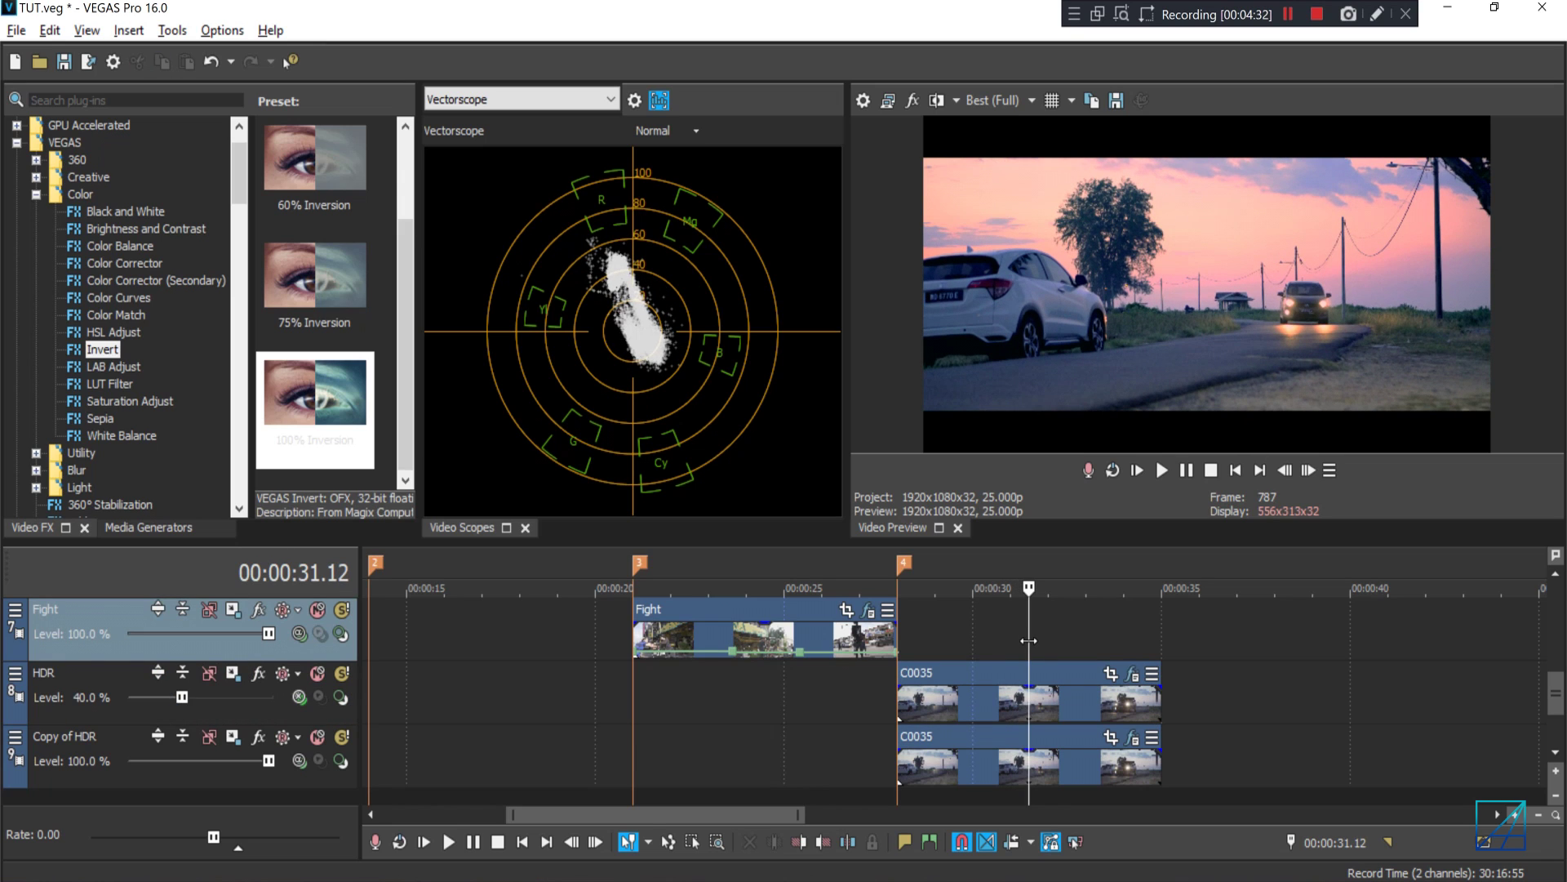
{"action": "left_click", "coordinate": [316, 674]}
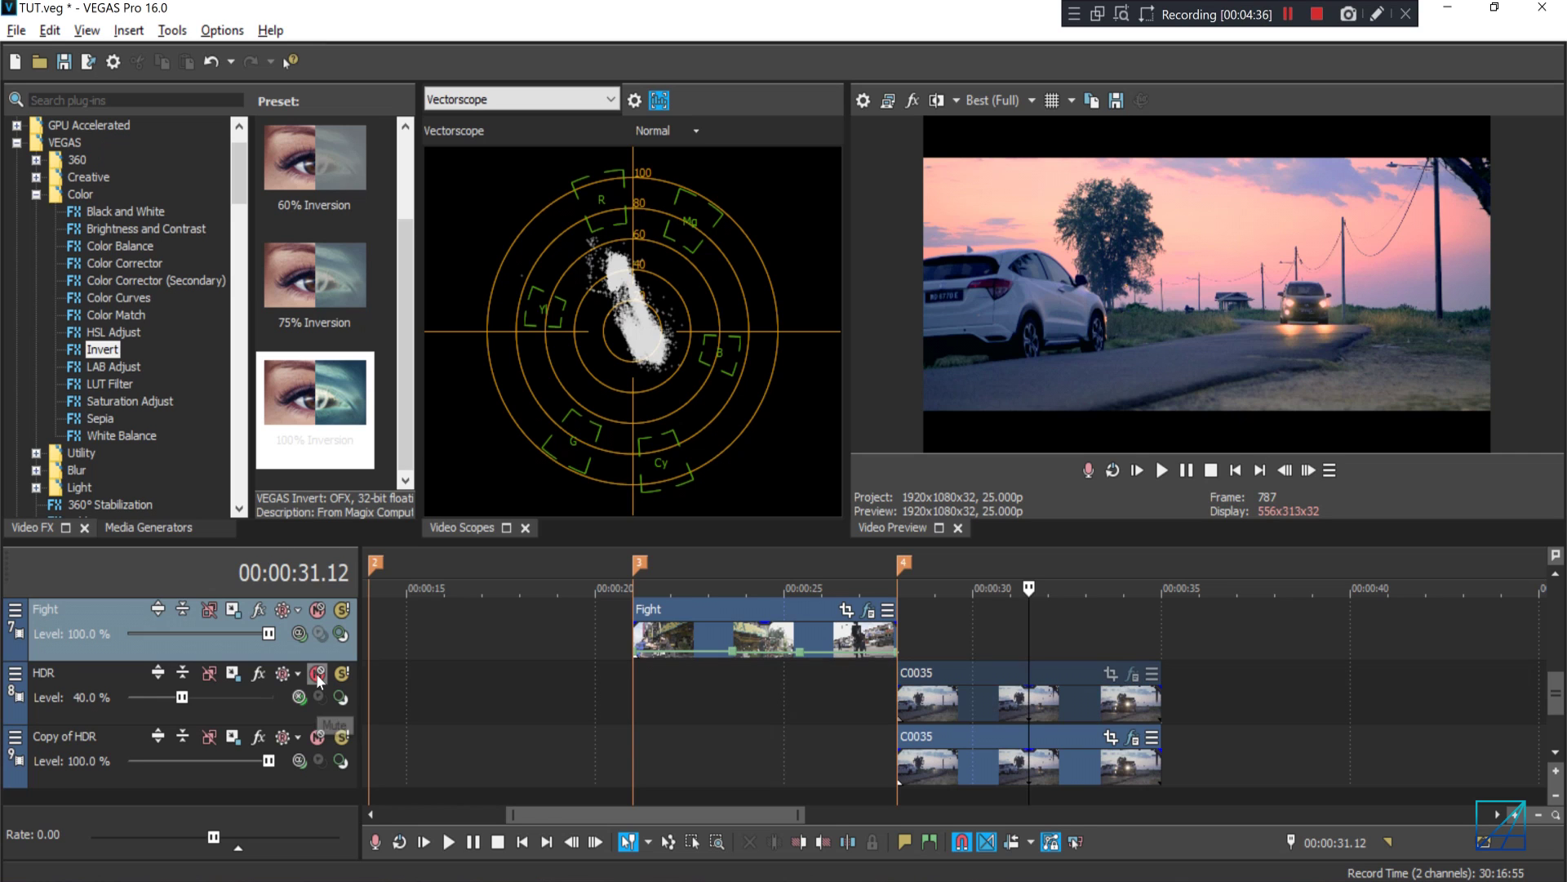
{"action": "left_click", "coordinate": [316, 673]}
{"action": "left_click", "coordinate": [316, 674]}
{"action": "left_click", "coordinate": [316, 673]}
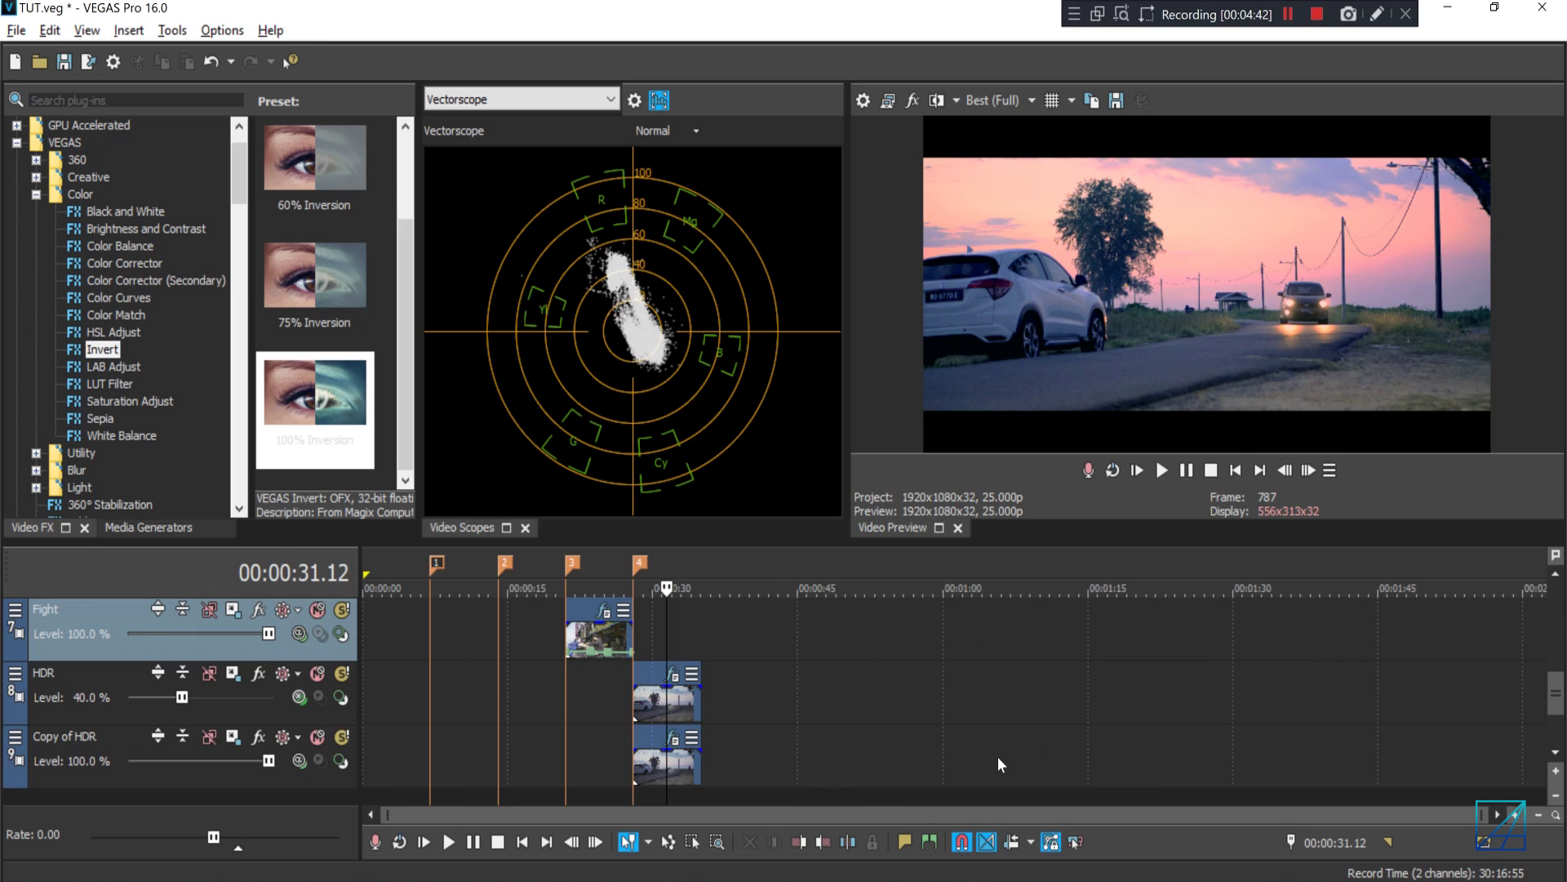
Review the whole timeline at 00:00:29.06, 00:00:11.12 and 00:00:17.11, including the uppermost tracks, with a slightly taller timeline area.
{"action": "left_click", "coordinate": [943, 653]}
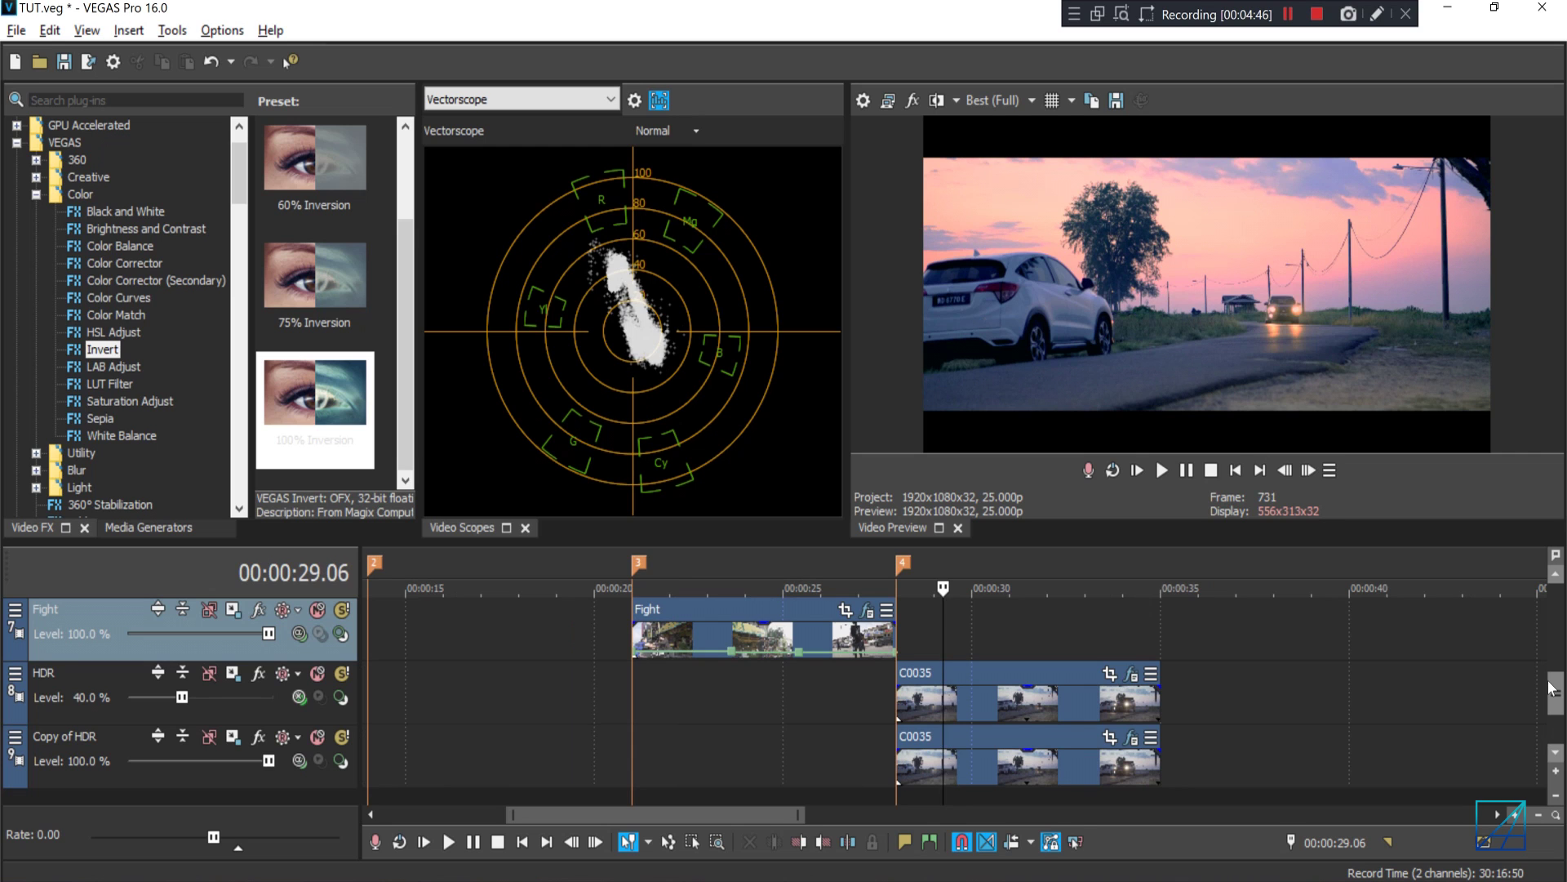
{"action": "scroll", "coordinate": [727, 714], "scroll_direction": "down", "scroll_amount": 3}
{"action": "left_click", "coordinate": [579, 700]}
{"action": "scroll", "coordinate": [580, 700], "scroll_direction": "down", "scroll_amount": 1}
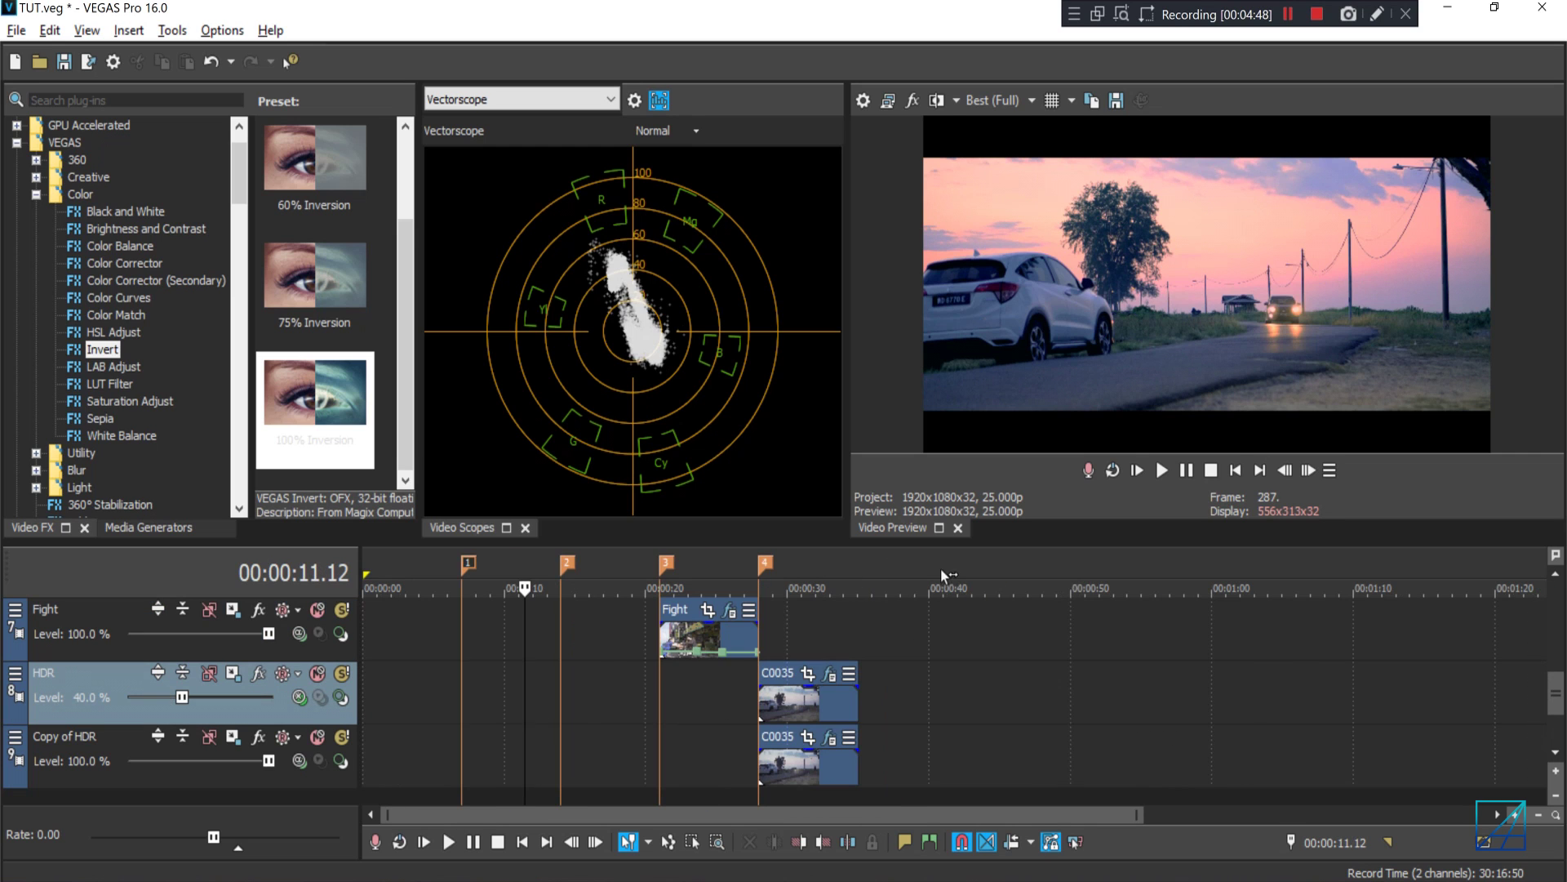
{"action": "left_click_drag", "start_coordinate": [937, 539], "coordinate": [937, 530]}
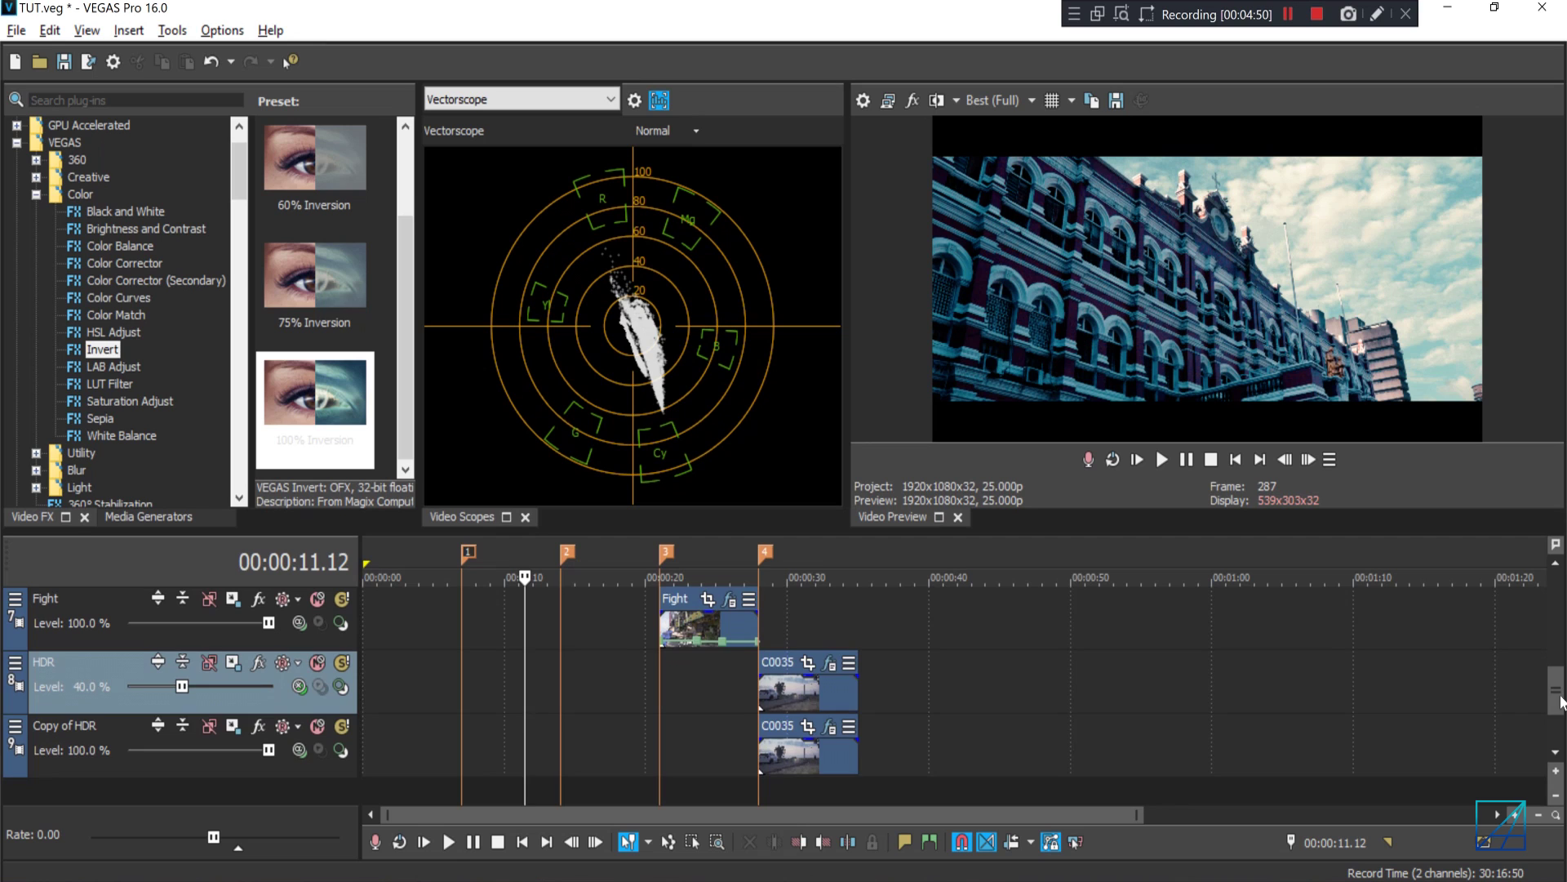
{"action": "scroll", "coordinate": [1511, 652], "scroll_direction": "up", "scroll_amount": 5}
{"action": "left_click", "coordinate": [609, 732]}
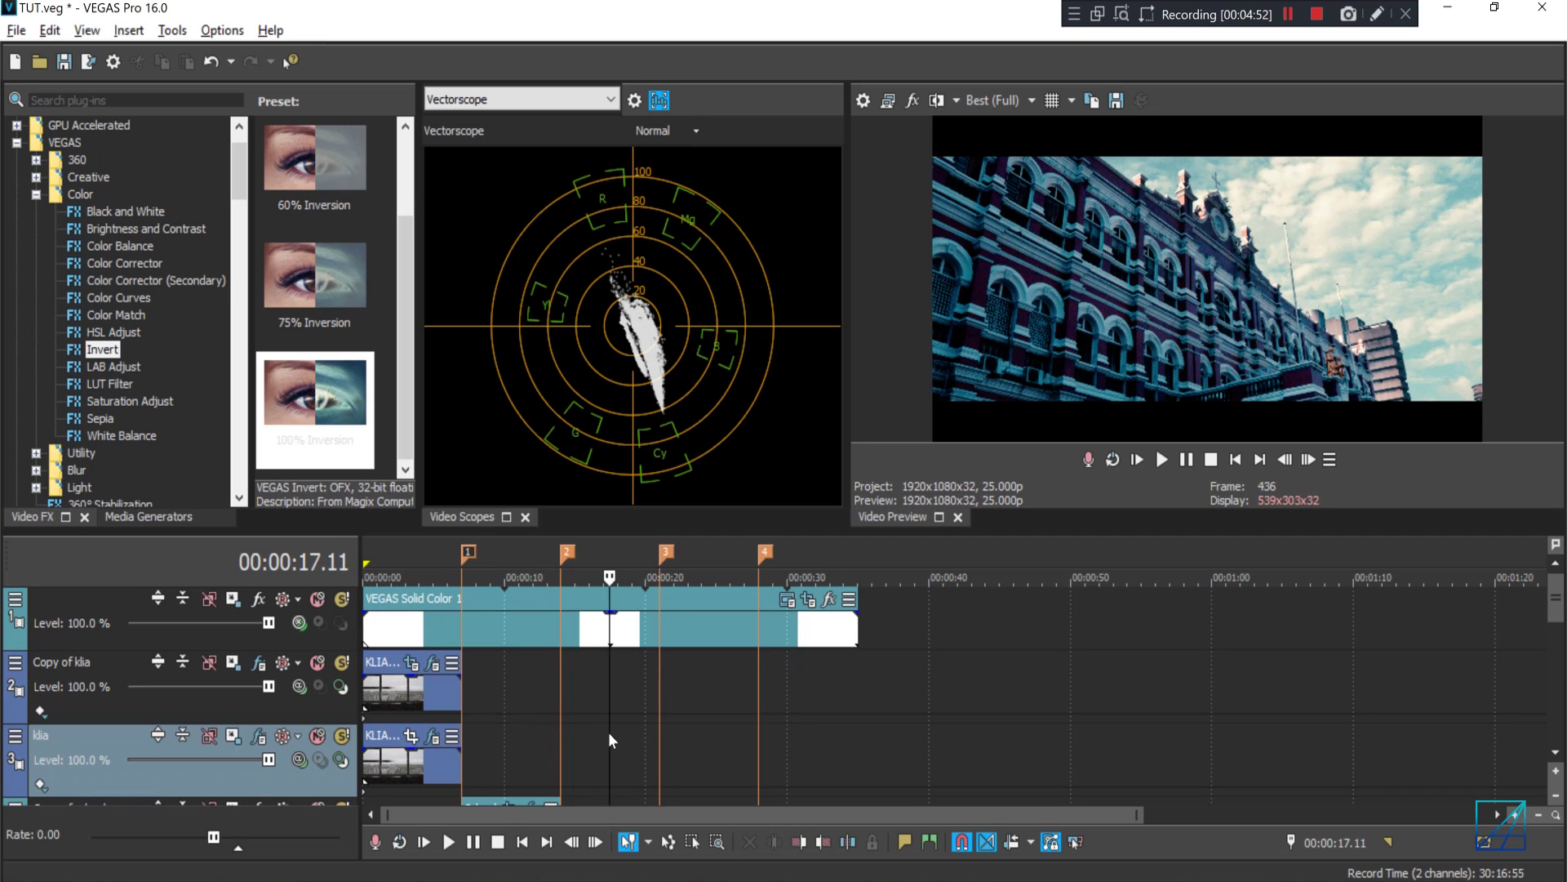